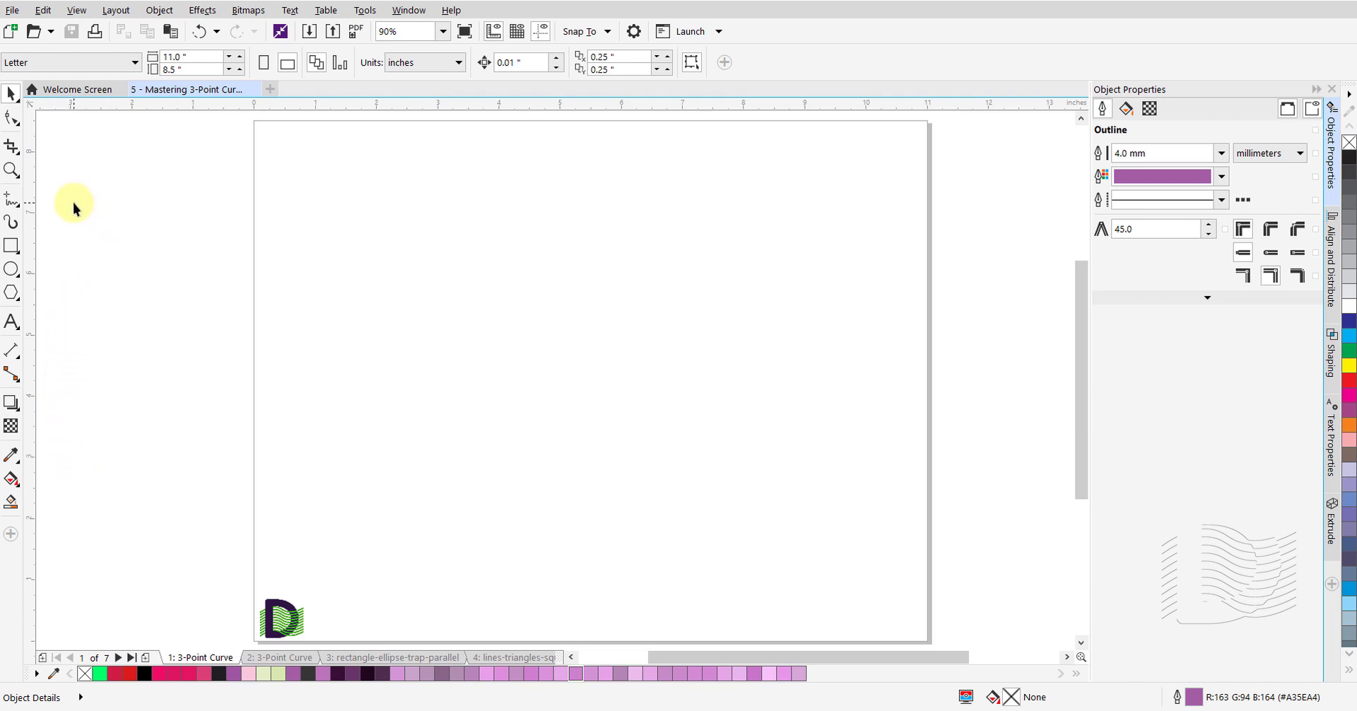
Draw a straight, nearly horizontal line about 3.57 in long in the upper part of the page with the 3-Point Curve tool.
{"action": "left_click", "coordinate": [17, 205]}
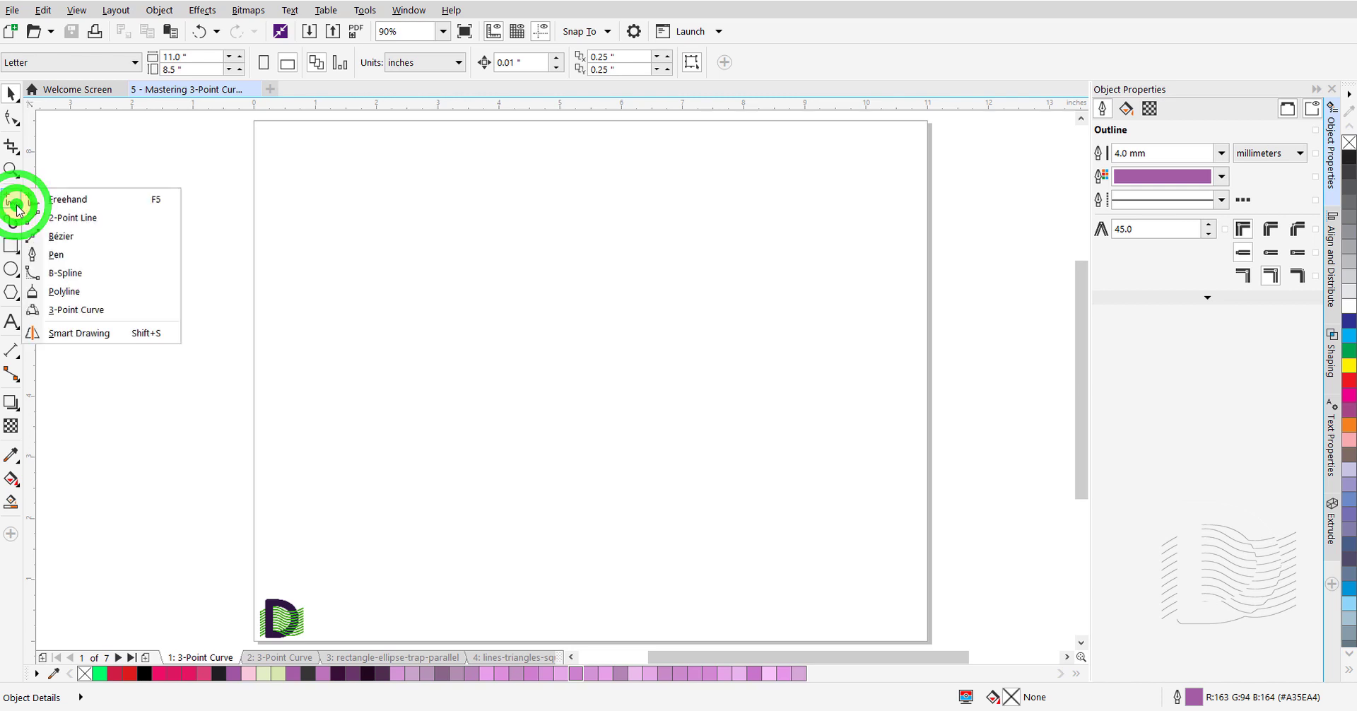
{"action": "left_click", "coordinate": [86, 314]}
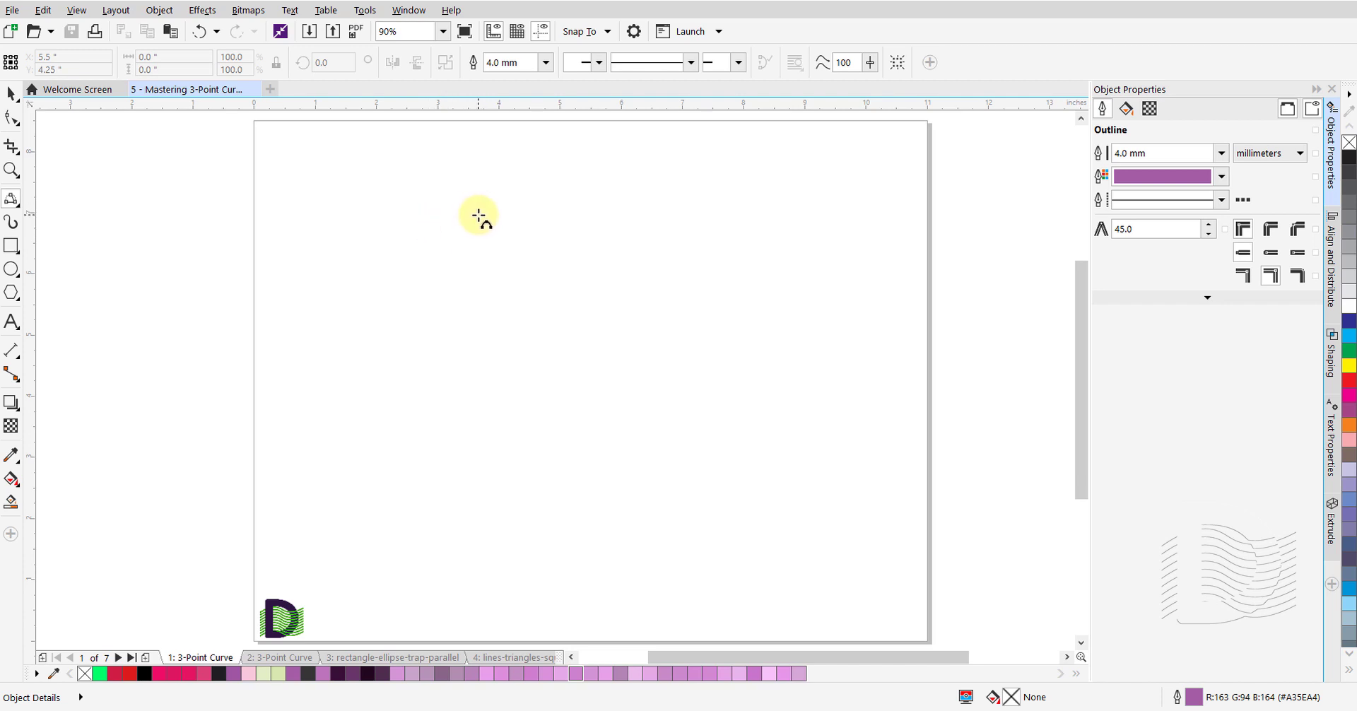
{"action": "left_click", "coordinate": [479, 217]}
{"action": "left_click_drag", "start_coordinate": [480, 217], "coordinate": [697, 211]}
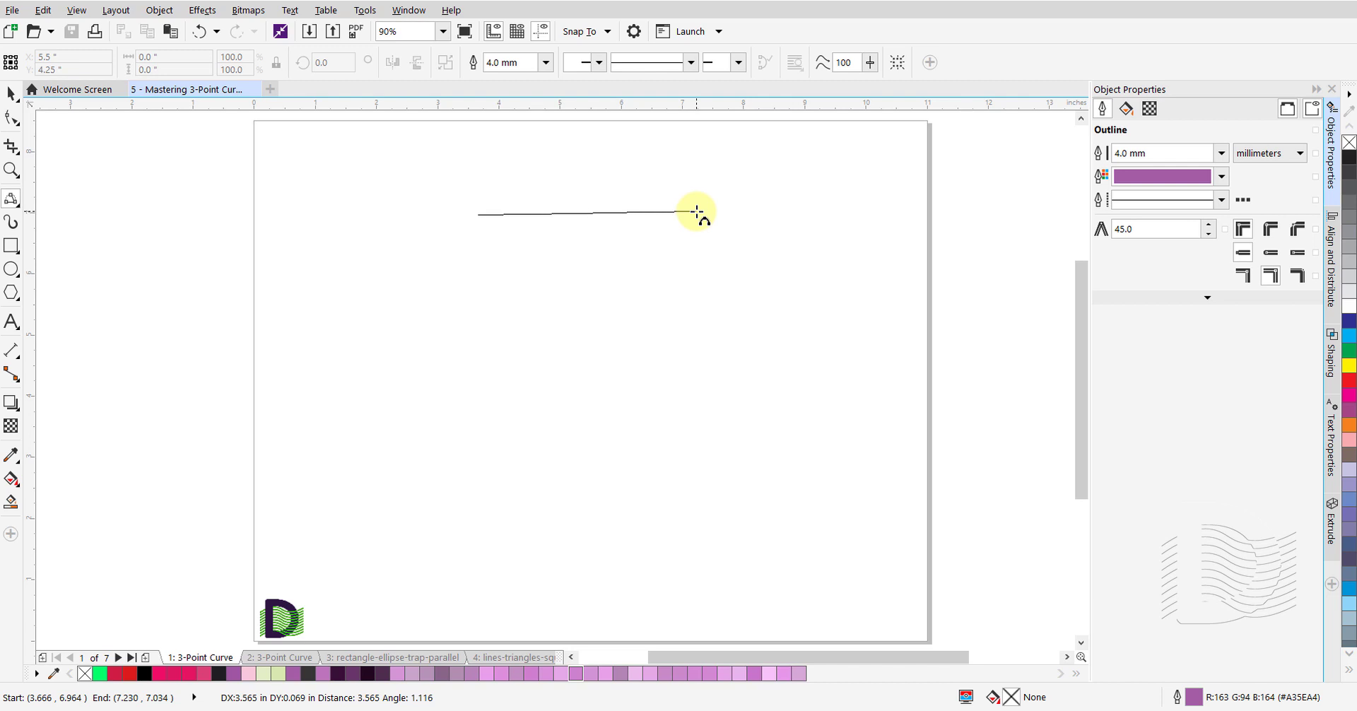
{"action": "left_click_drag", "start_coordinate": [697, 212], "coordinate": [697, 211]}
{"action": "left_click", "coordinate": [697, 212]}
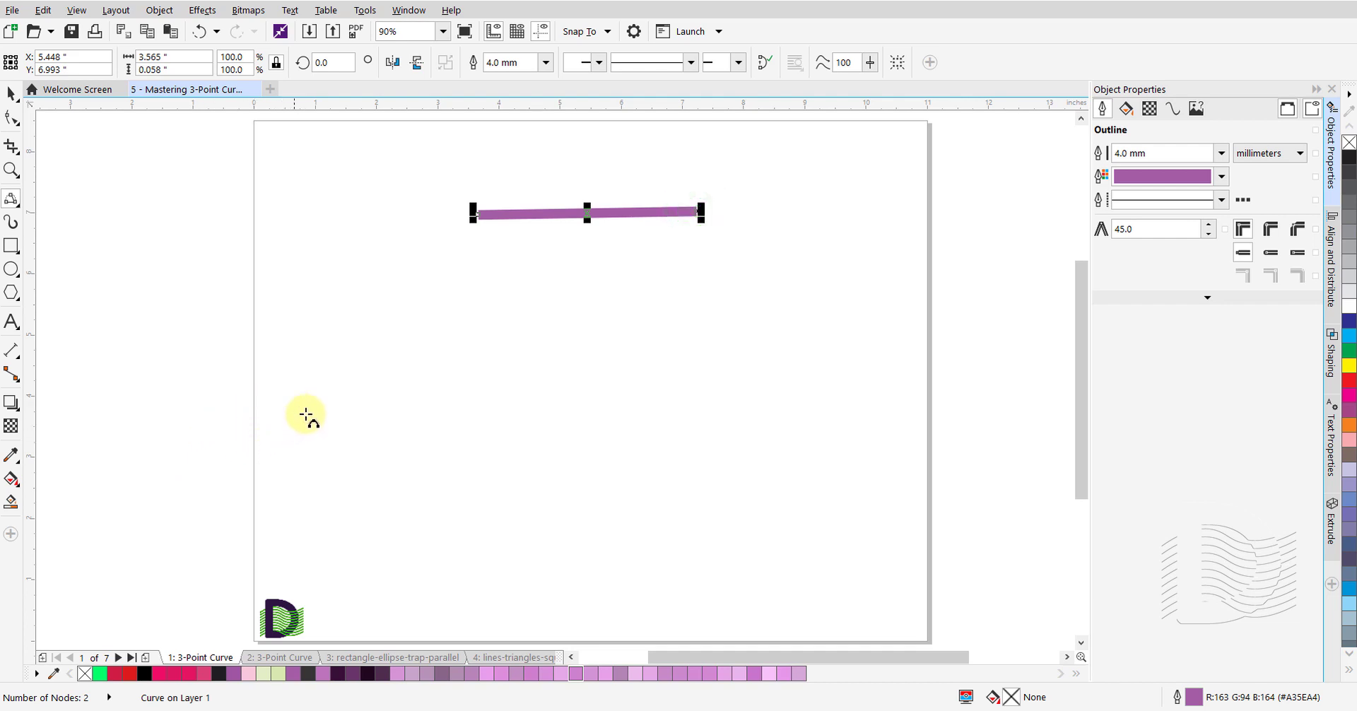
{"action": "left_click", "coordinate": [343, 396]}
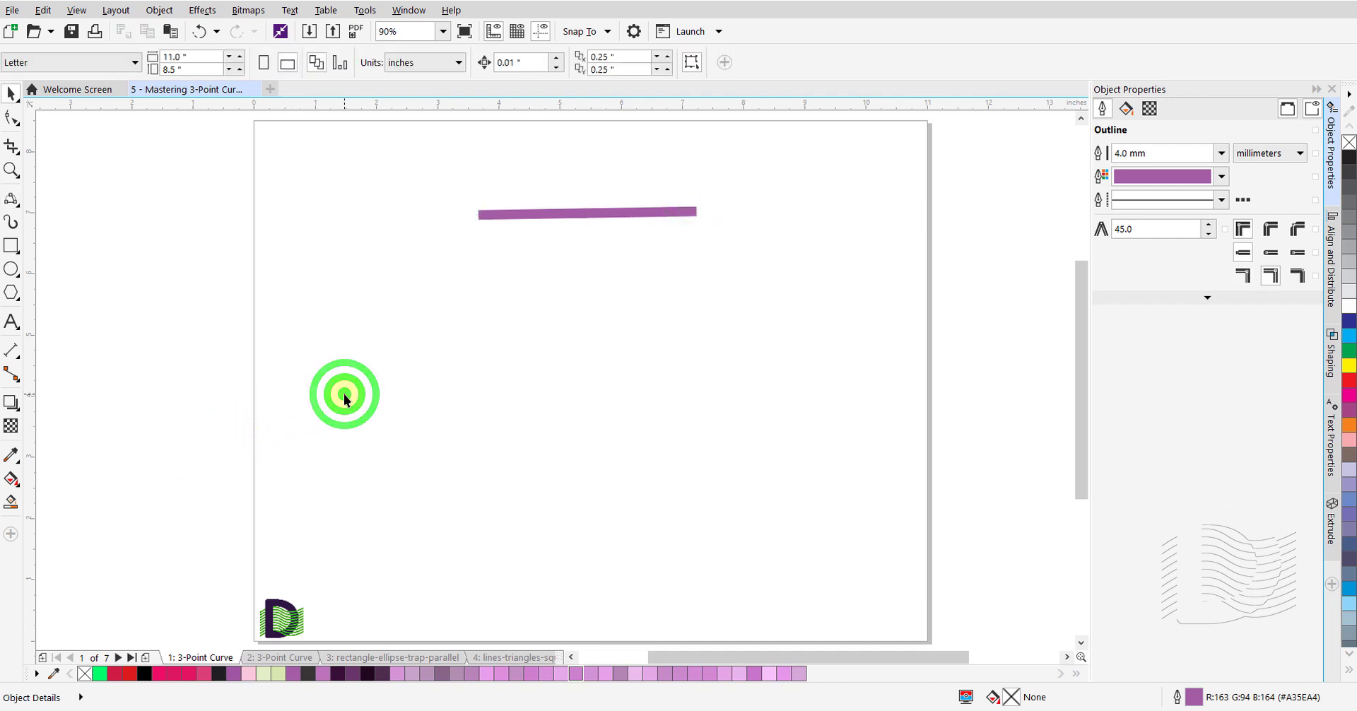
Draw a lopsided 3-point arch about 8.26 in wide and 4.03 in high below the line, with its peak toward the left end.
{"action": "key", "text": "space"}
{"action": "key", "text": "space"}
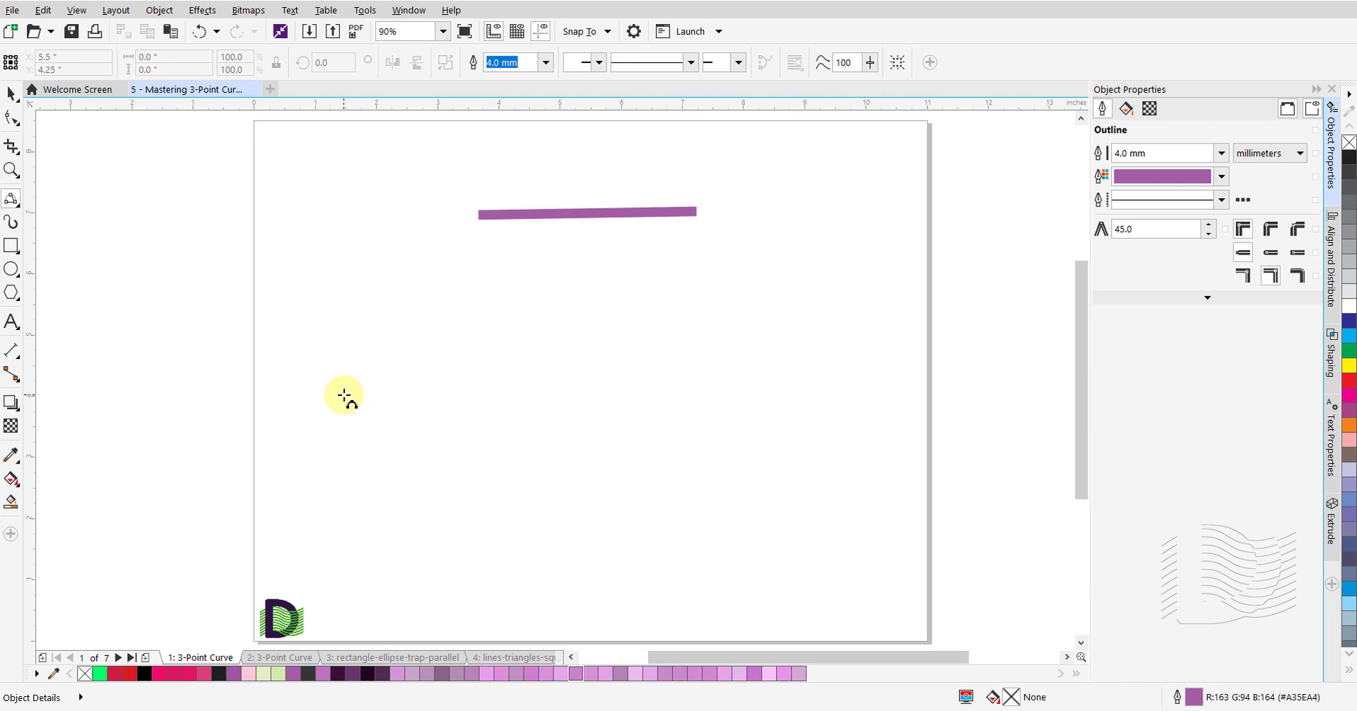
{"action": "left_click", "coordinate": [338, 543]}
{"action": "left_click_drag", "start_coordinate": [338, 542], "coordinate": [841, 541]}
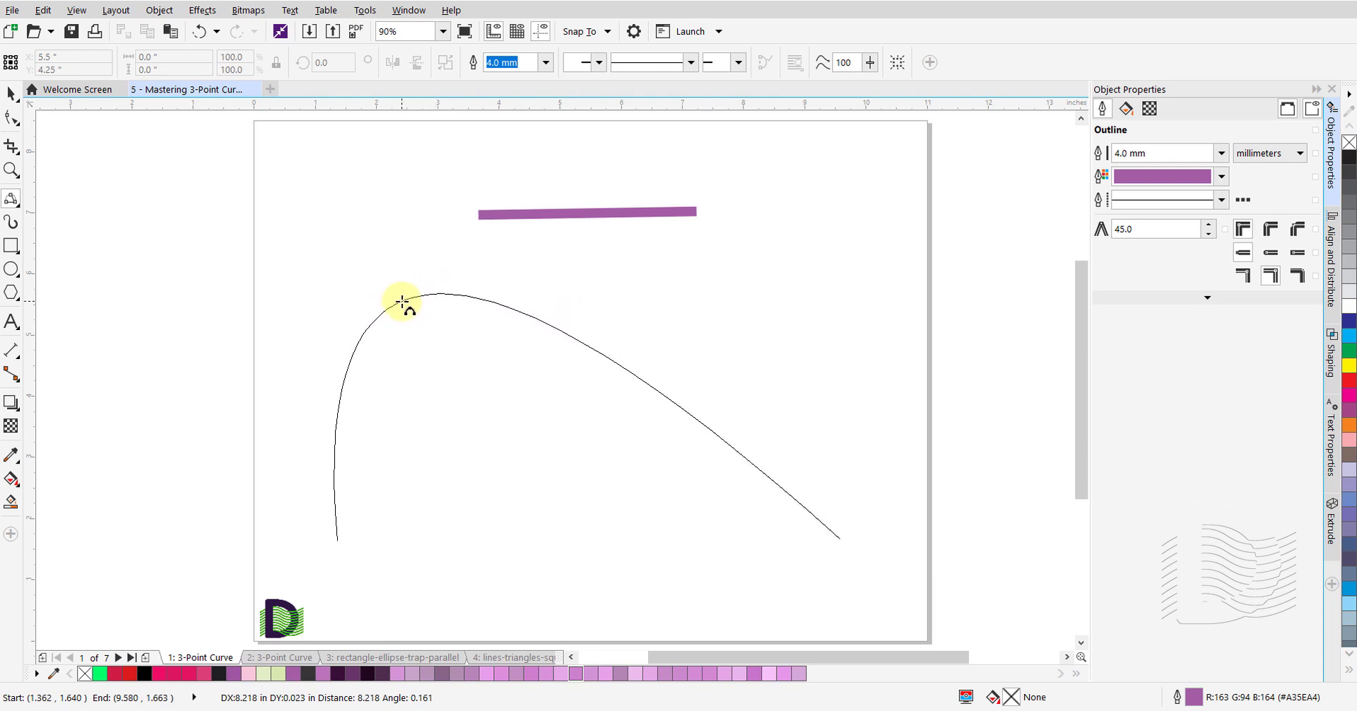
{"action": "left_click", "coordinate": [404, 302]}
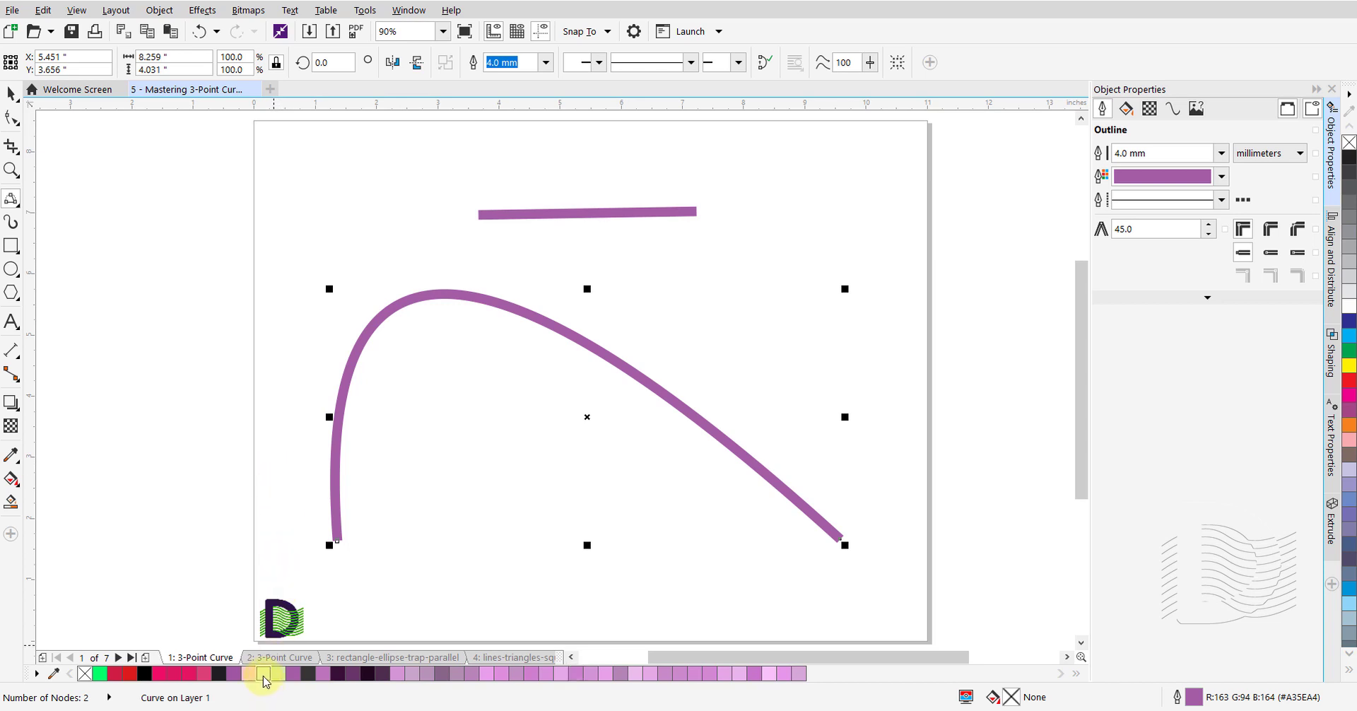
On page 2, draw a symmetrical 3-point arch about 4.56 in wide and 2.7 in high in the upper-left area.
{"action": "left_click", "coordinate": [287, 659]}
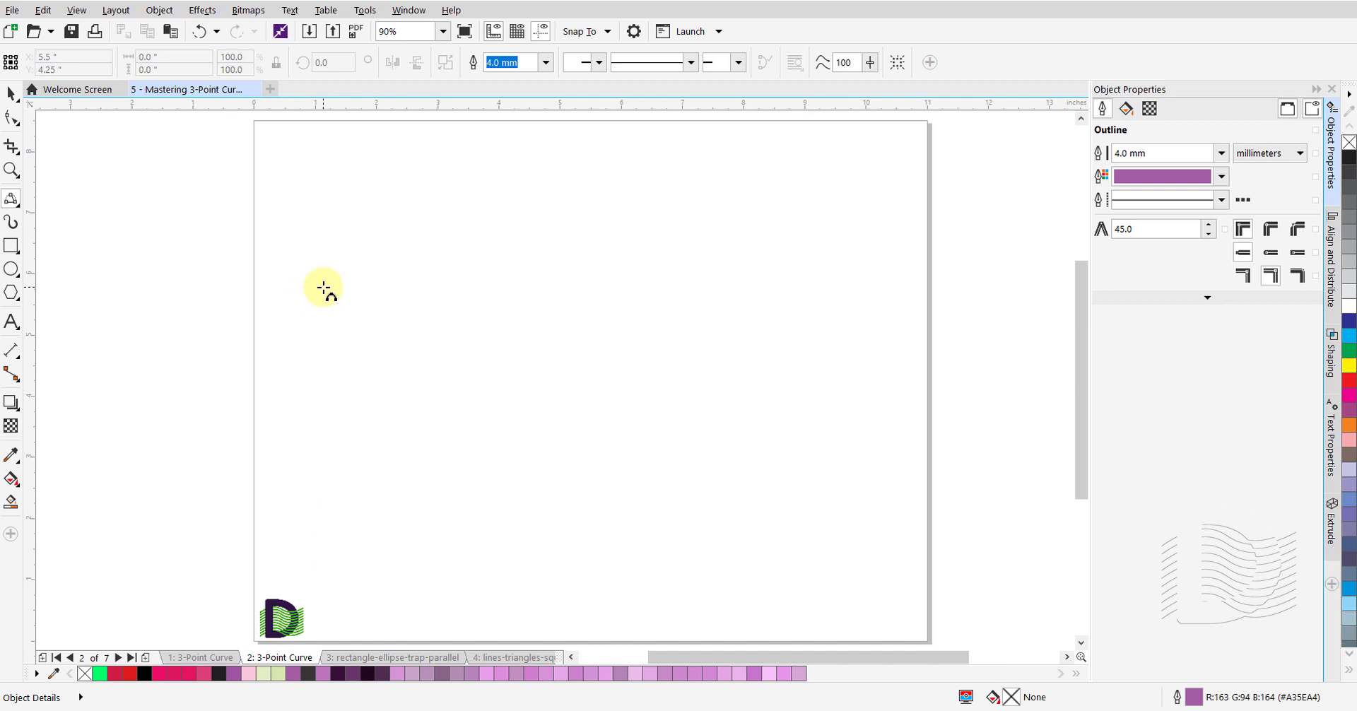
{"action": "left_click", "coordinate": [317, 328]}
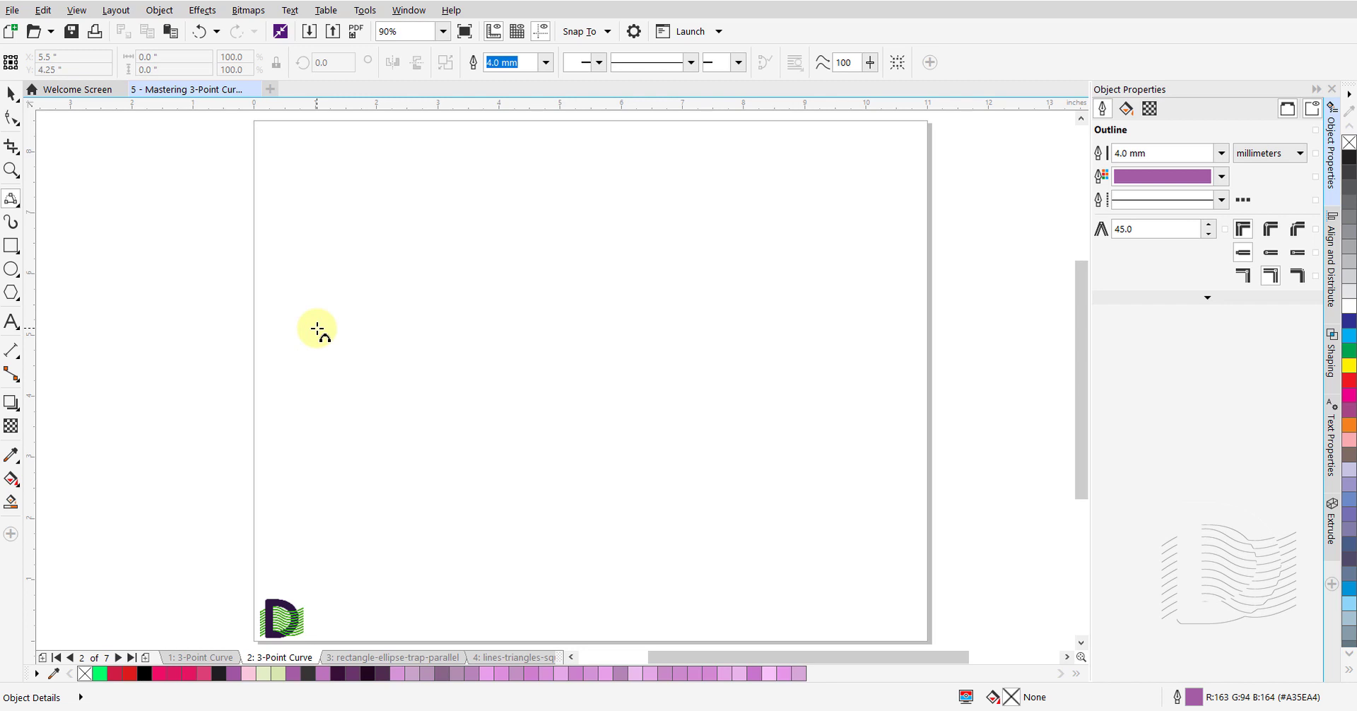
{"action": "left_click_drag", "start_coordinate": [317, 328], "coordinate": [596, 327]}
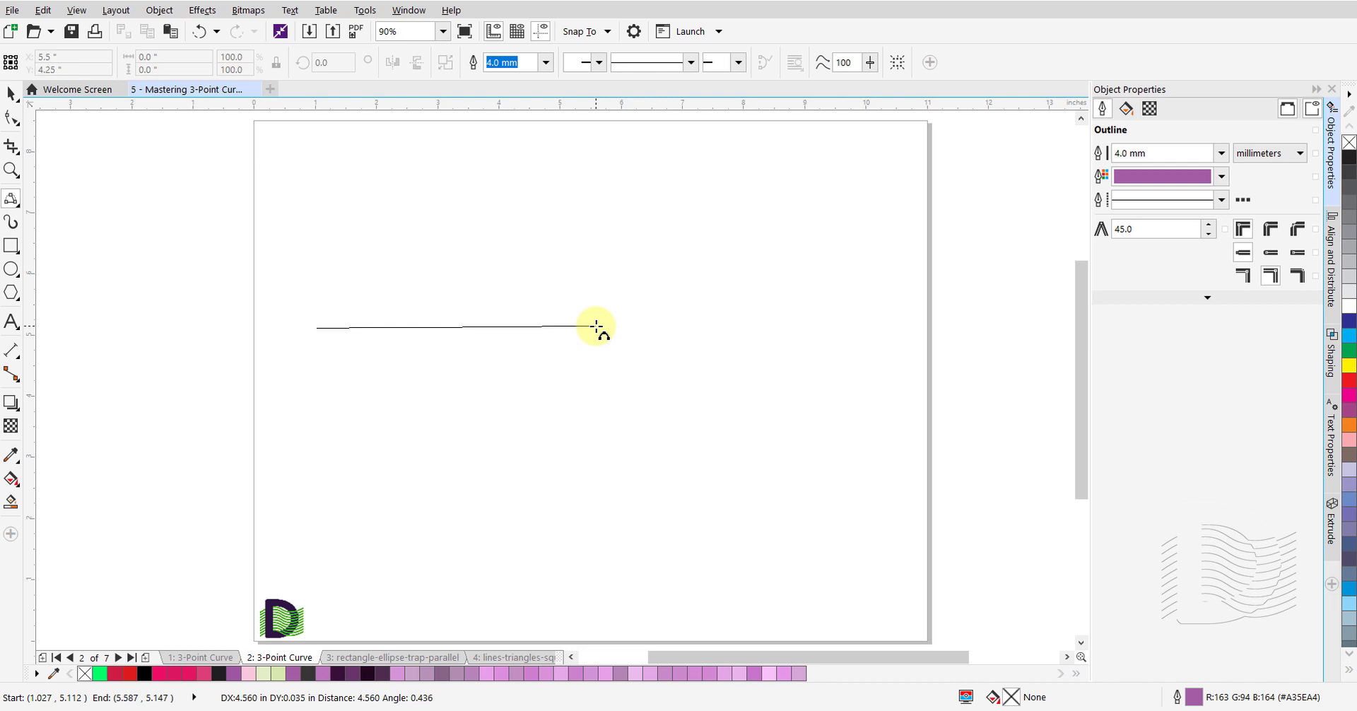
{"action": "left_click_drag", "start_coordinate": [596, 326], "coordinate": [596, 326]}
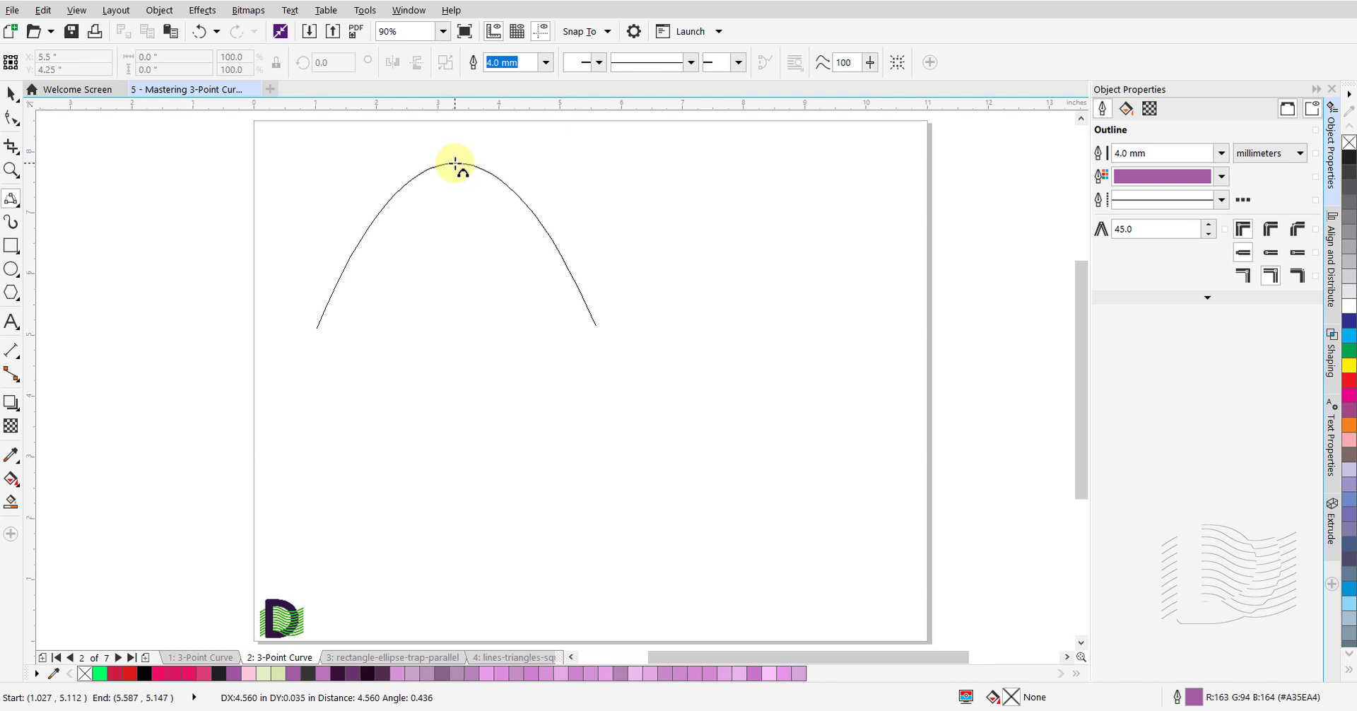
{"action": "left_click", "coordinate": [456, 165]}
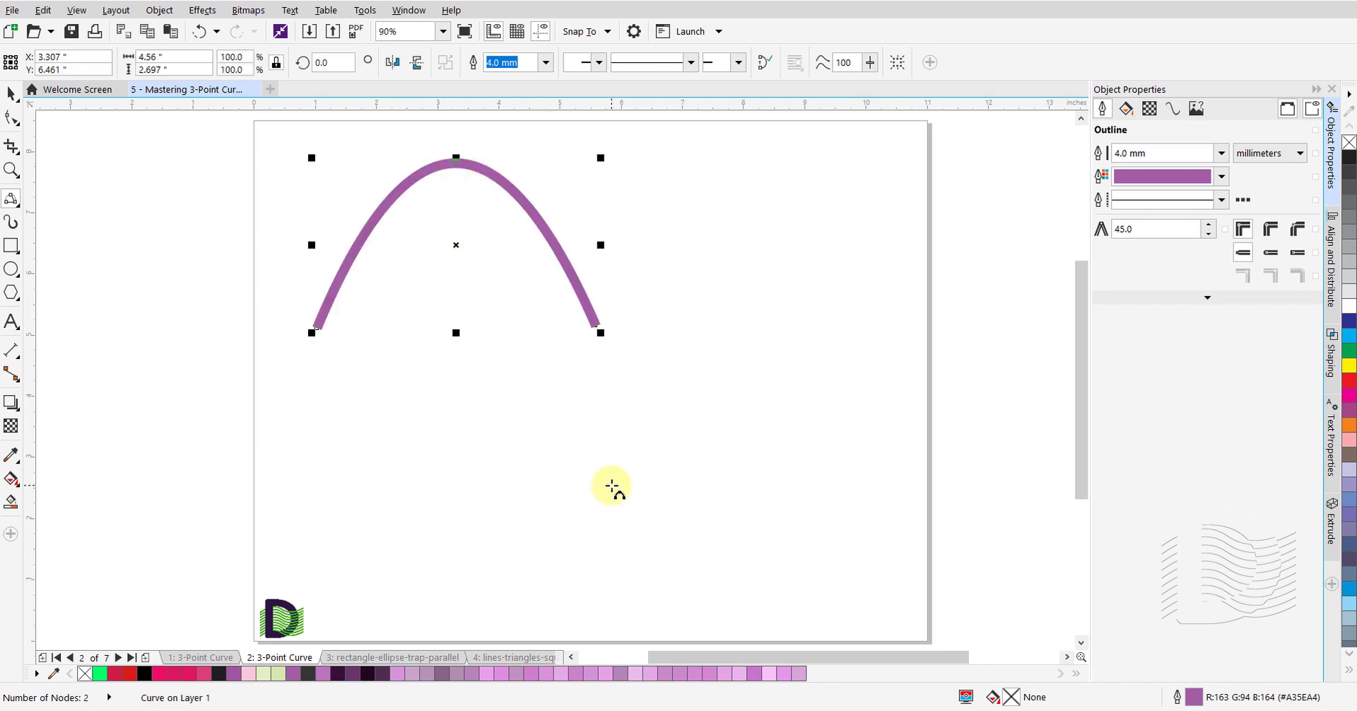
Draw a circular 3-point arc about 4.34 in wide and 2.66 in high to the lower right of the arch.
{"action": "left_click", "coordinate": [613, 446]}
{"action": "left_click_drag", "start_coordinate": [613, 446], "coordinate": [874, 440]}
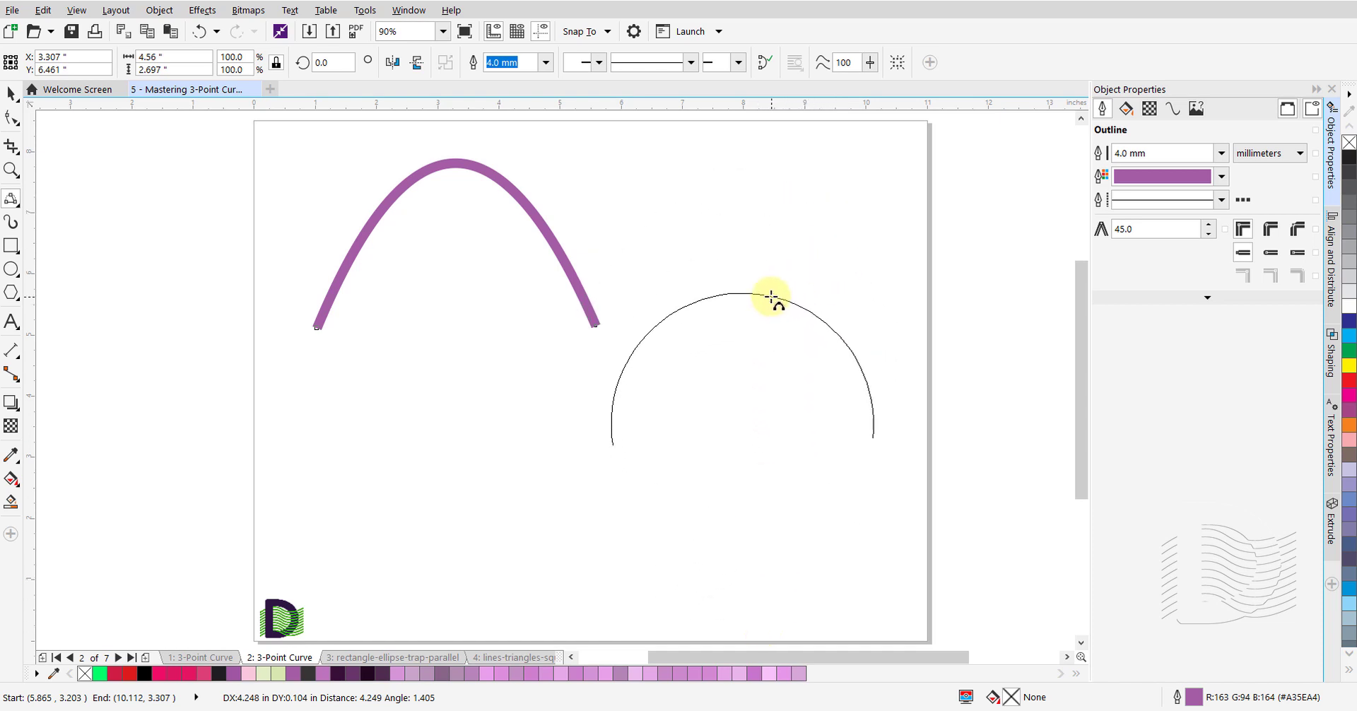
{"action": "left_click", "coordinate": [770, 285]}
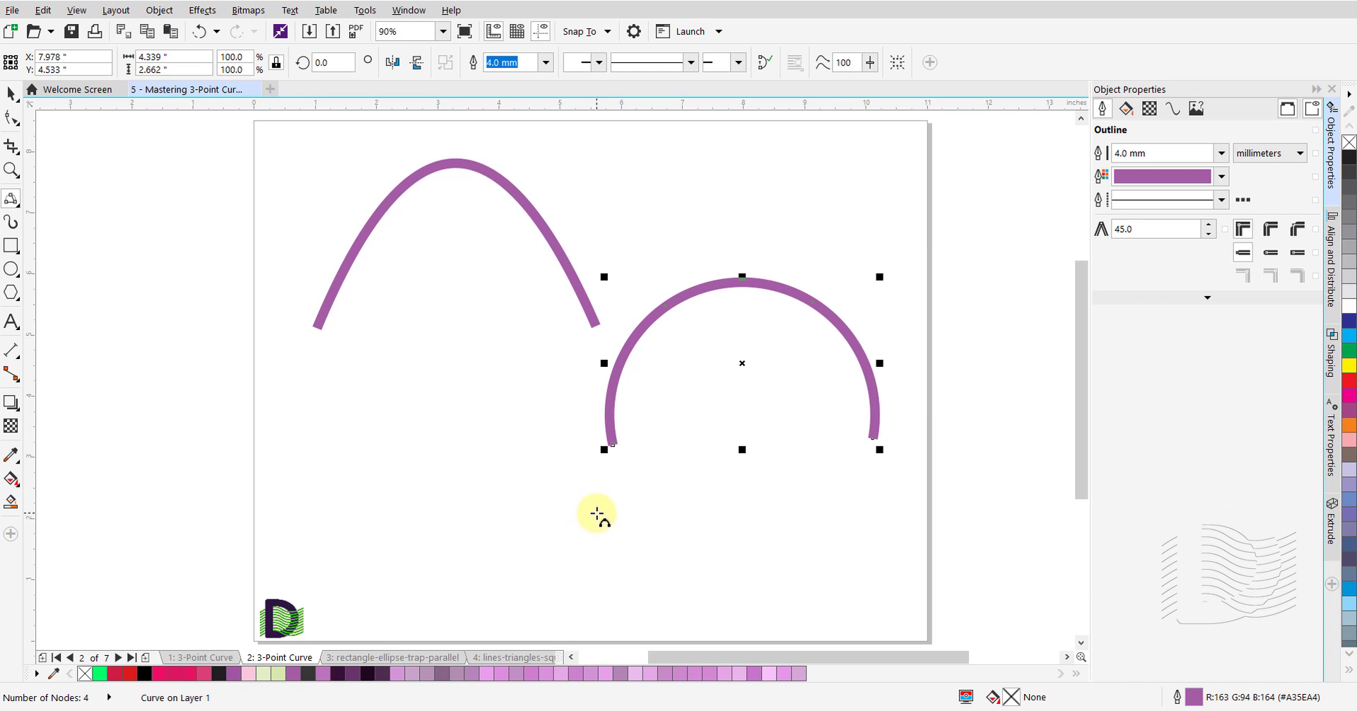
Extend the circular arc from its left end with a left-bulging 3-point curve ending about 1.89 in below that point.
{"action": "left_click", "coordinate": [612, 447]}
{"action": "left_click_drag", "start_coordinate": [612, 446], "coordinate": [612, 562]}
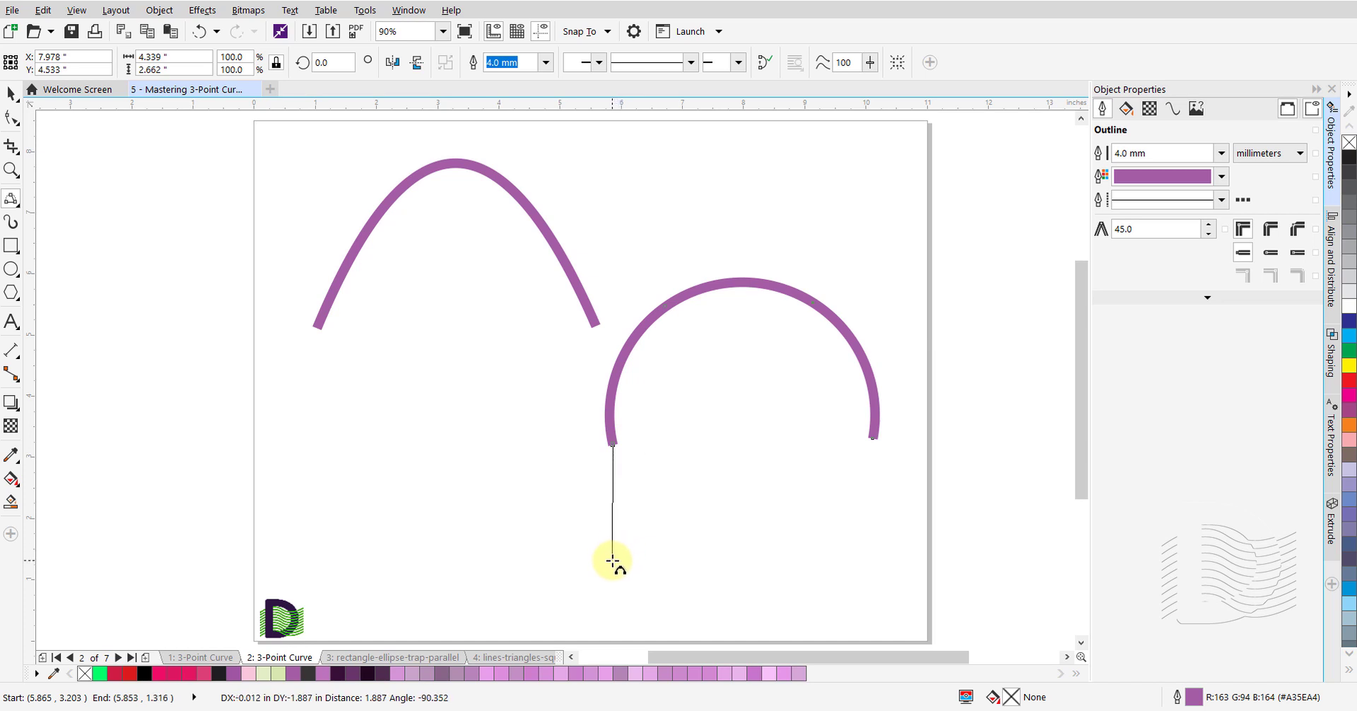
{"action": "left_click_drag", "start_coordinate": [612, 562], "coordinate": [613, 562]}
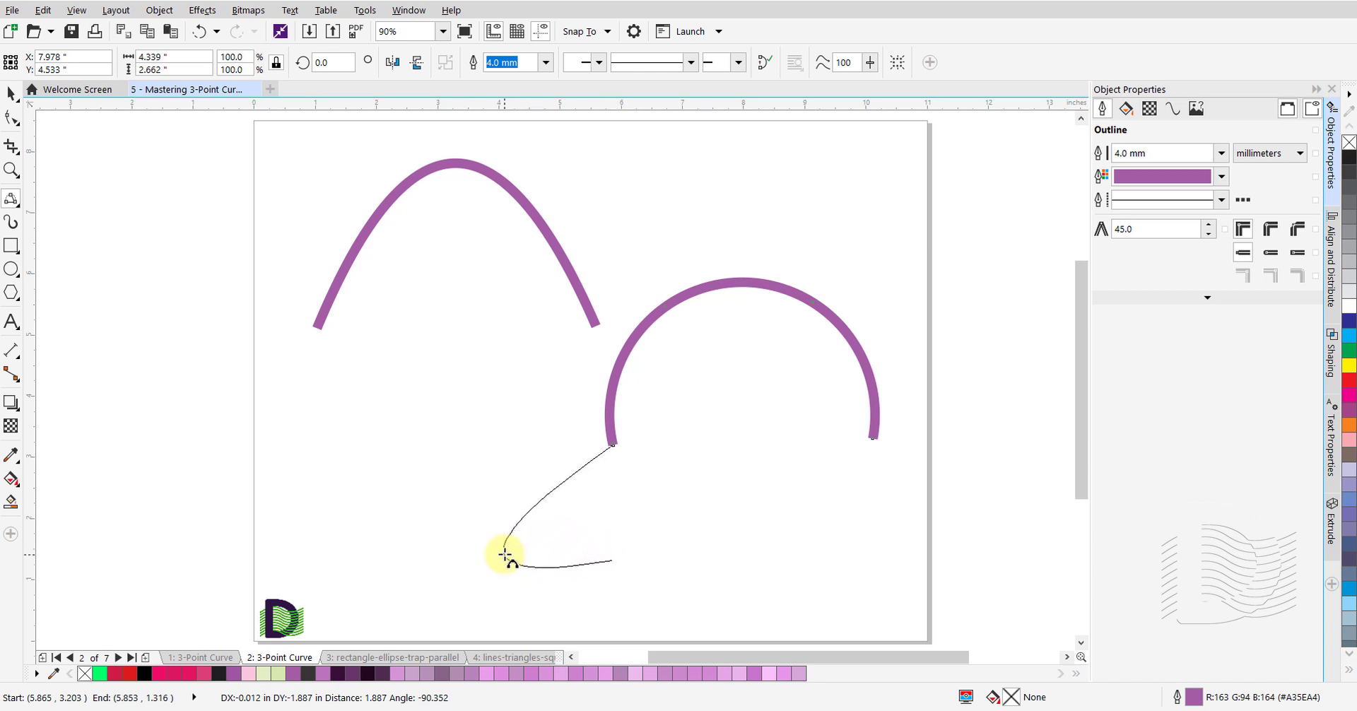
{"action": "left_click", "coordinate": [506, 553]}
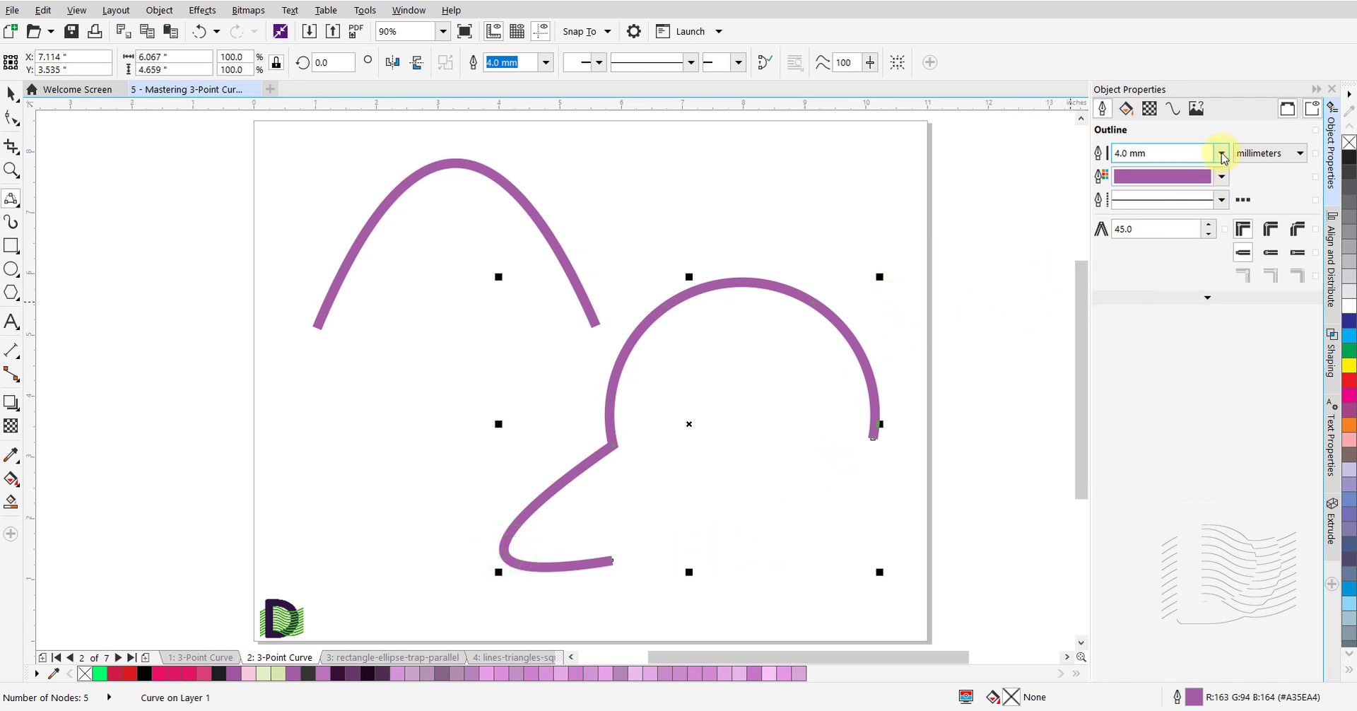
Set the extended curve's outline width to 2.5 mm and its outline color to light purple #DDA0DE.
{"action": "left_click", "coordinate": [1223, 154]}
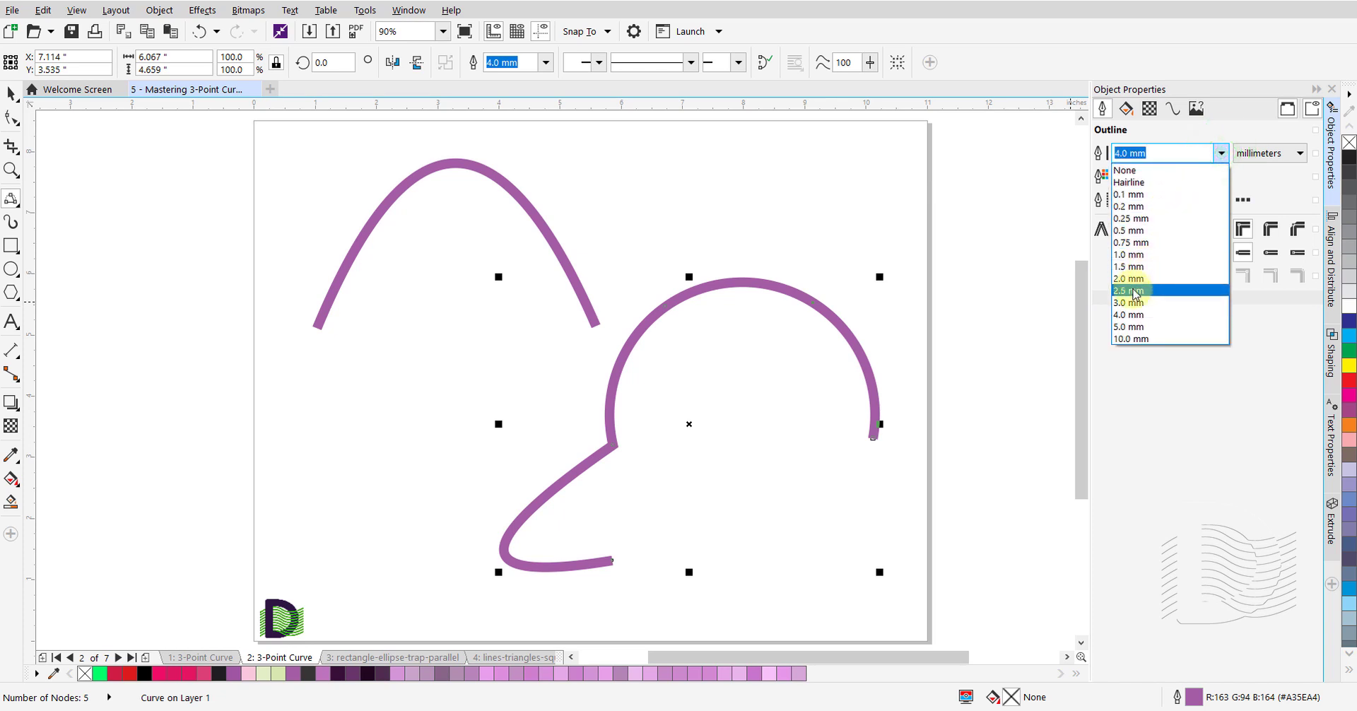
{"action": "left_click", "coordinate": [1129, 290]}
{"action": "left_click", "coordinate": [1154, 178]}
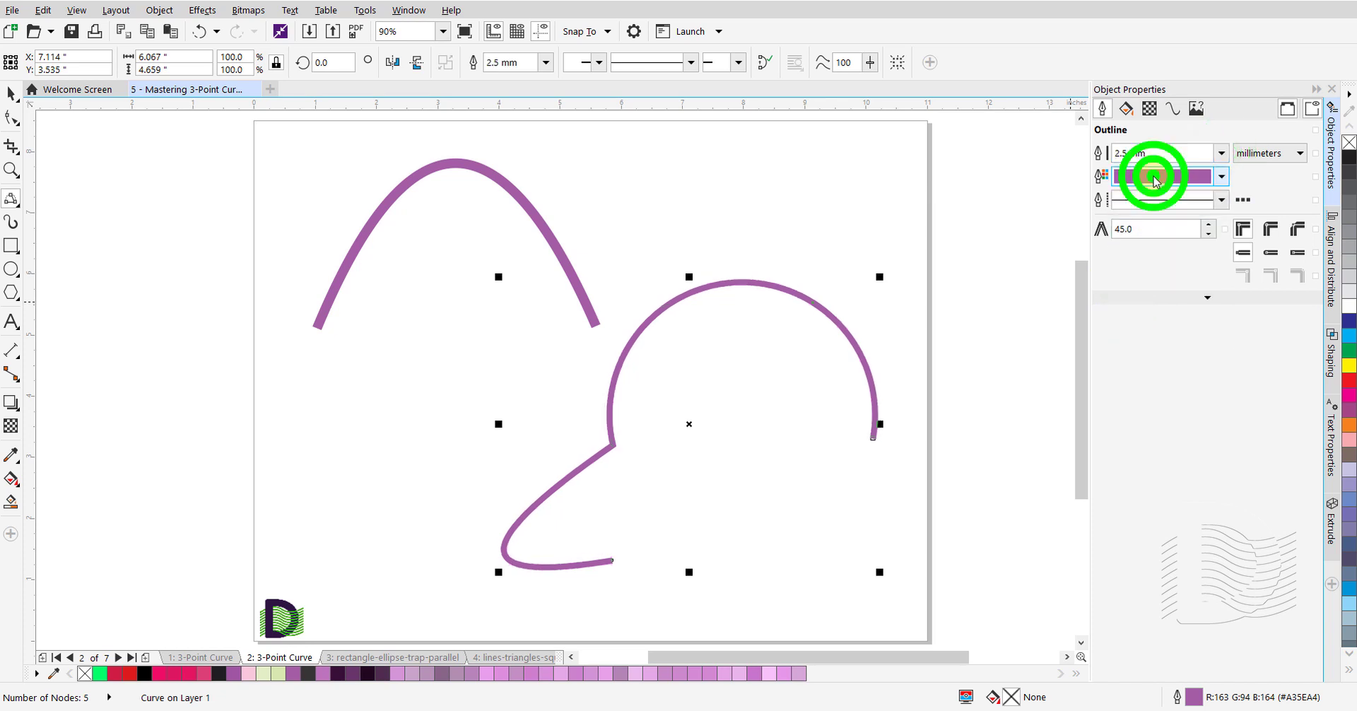
{"action": "left_click", "coordinate": [1163, 277]}
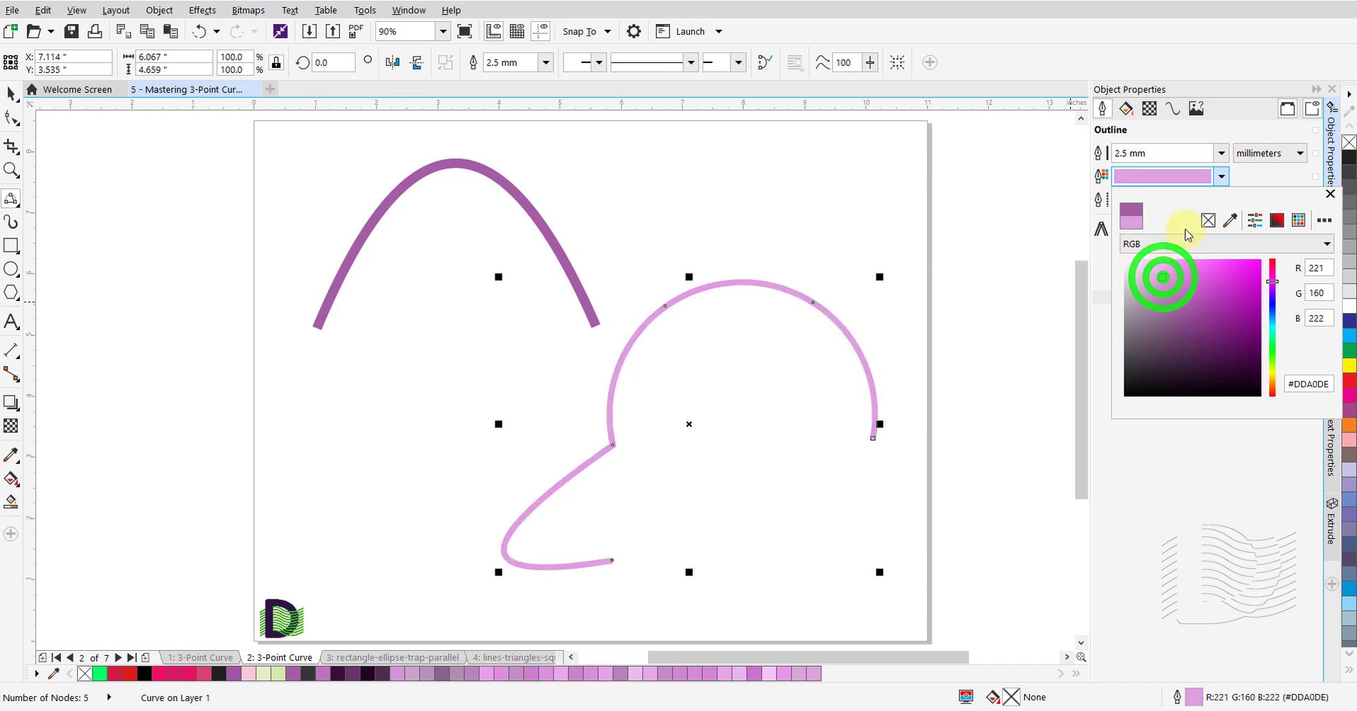
{"action": "left_click", "coordinate": [1254, 174]}
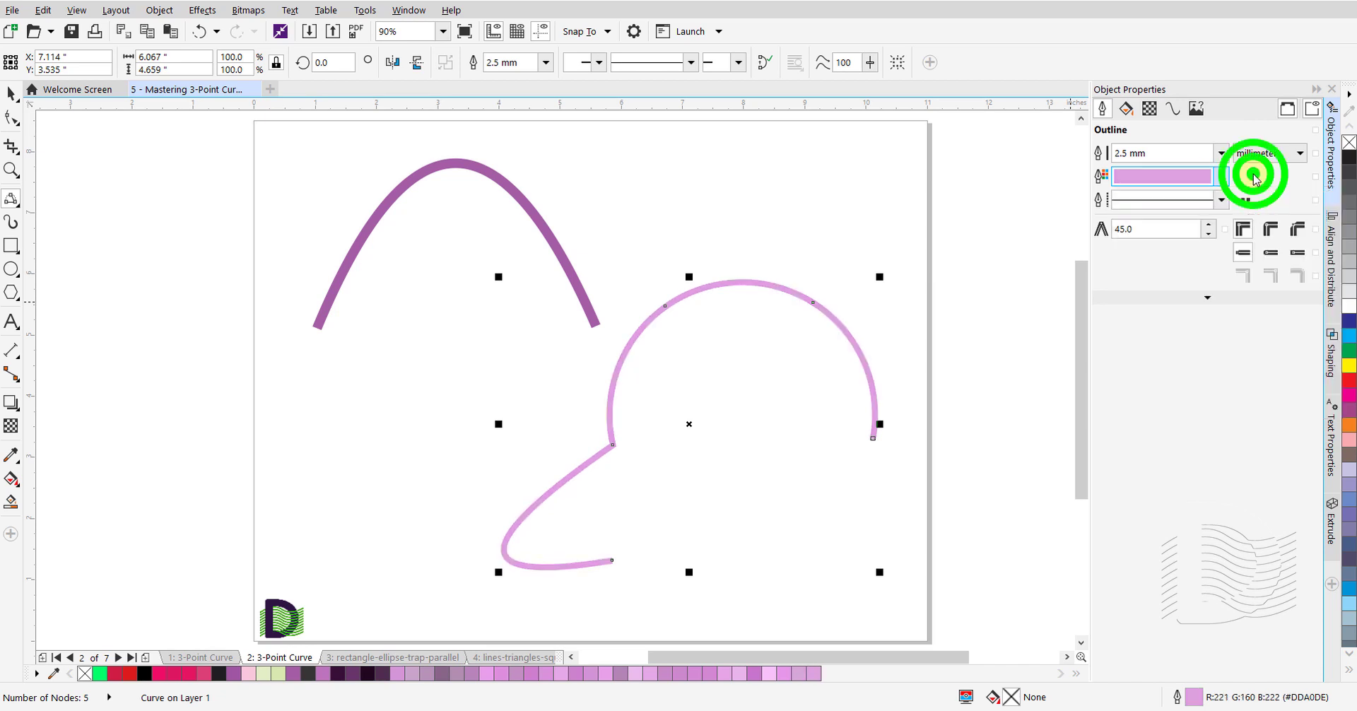
Apply a long-dashed line style to the extended curve's outline.
{"action": "left_click", "coordinate": [1222, 199]}
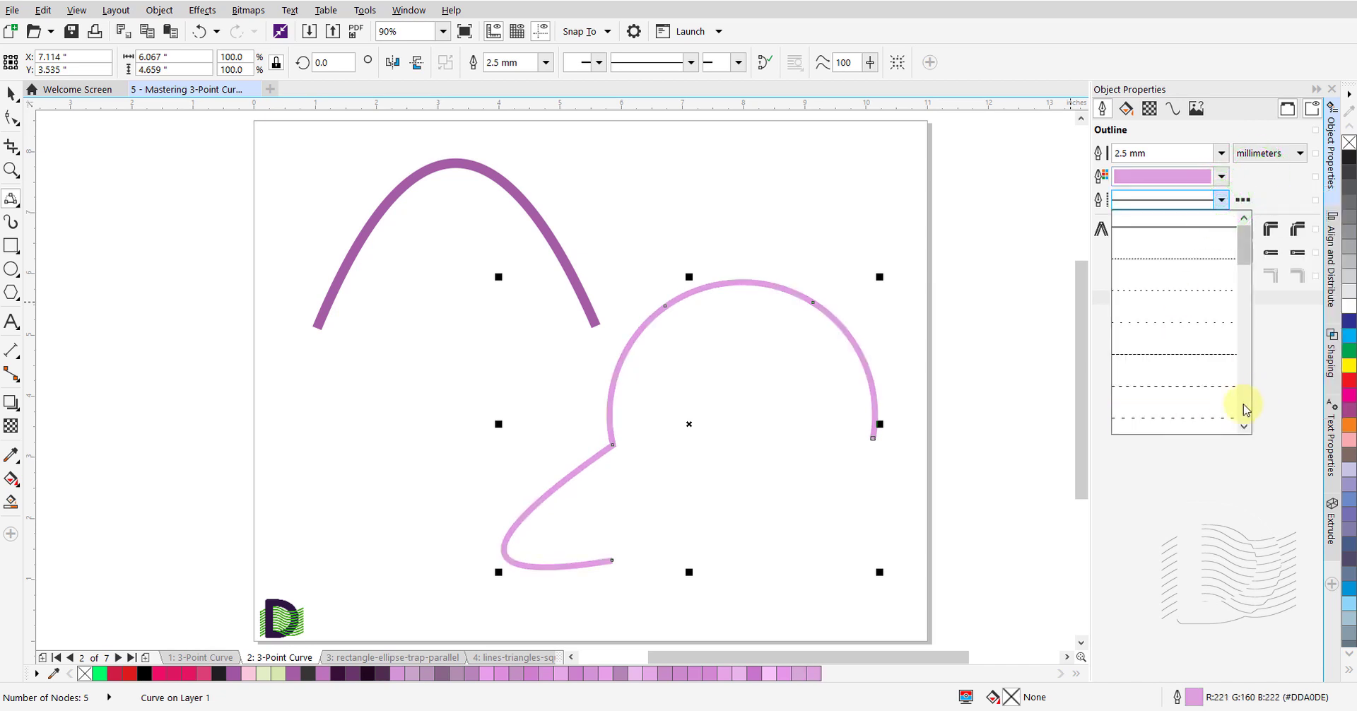
{"action": "left_click", "coordinate": [1245, 405]}
{"action": "left_click", "coordinate": [1166, 292]}
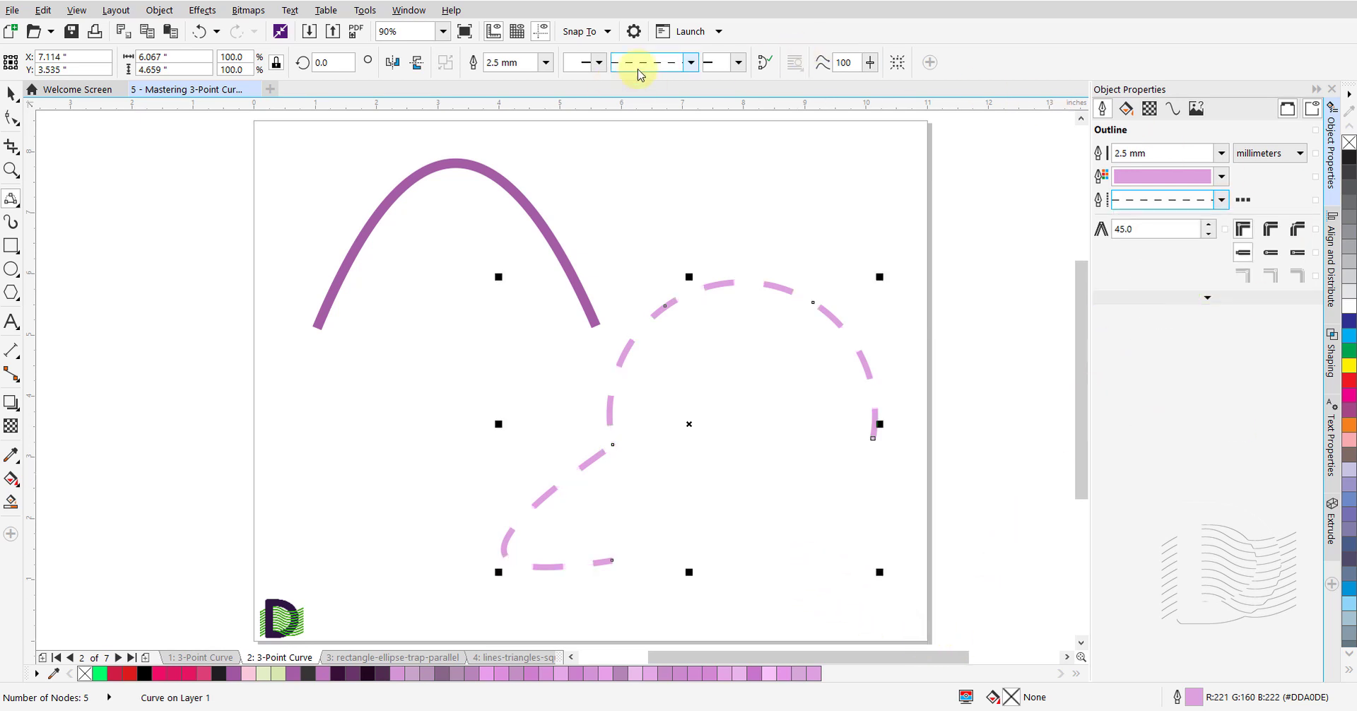
Add a solid triangular arrowhead to the start of the dashed curve and a feathered arrowhead to its end, and deselect it.
{"action": "left_click", "coordinate": [597, 62]}
{"action": "left_click", "coordinate": [596, 132]}
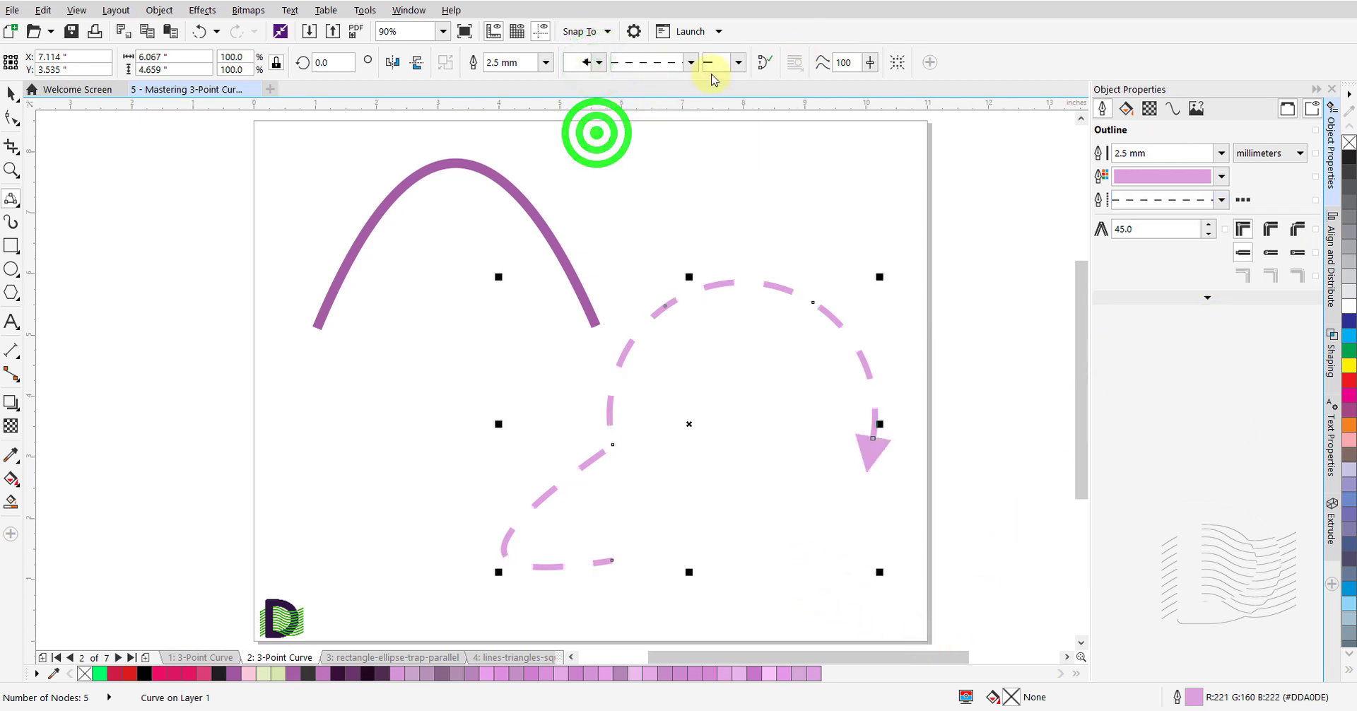
{"action": "left_click", "coordinate": [734, 62]}
{"action": "left_click", "coordinate": [708, 179]}
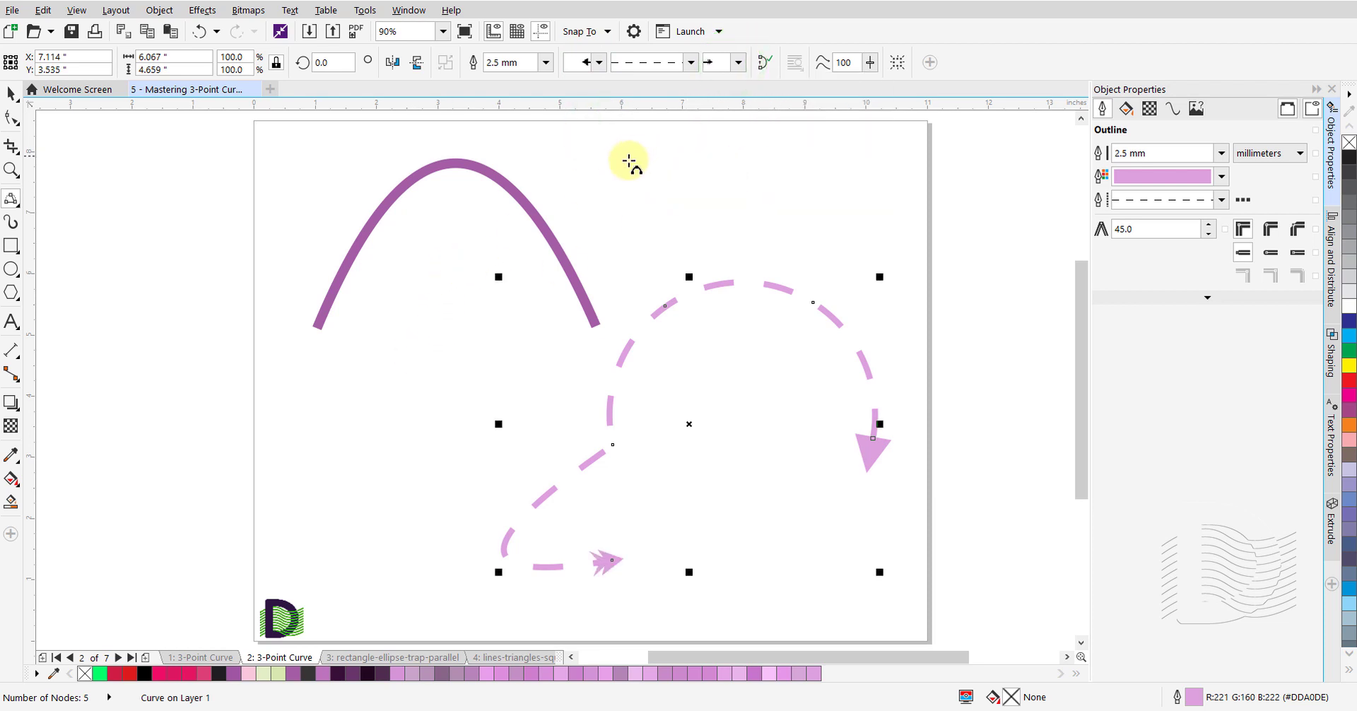
{"action": "key", "text": "space"}
{"action": "left_click", "coordinate": [607, 167]}
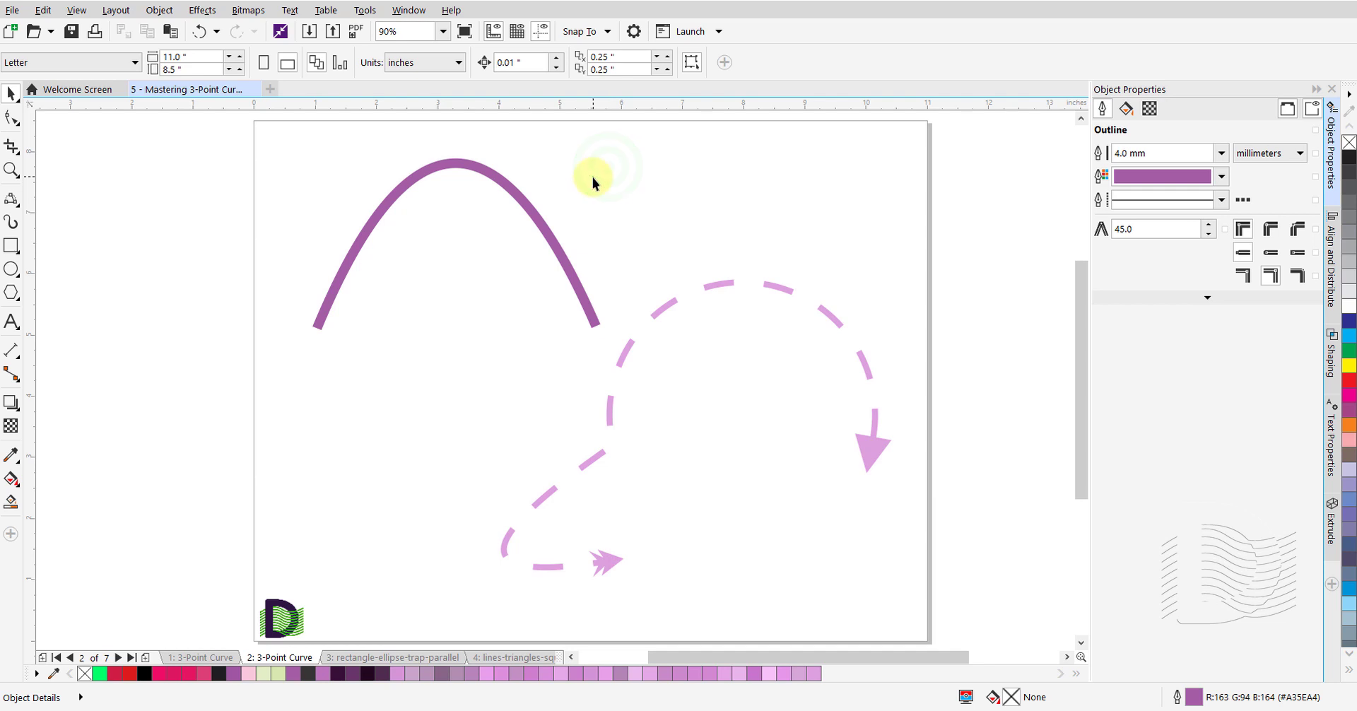
Close the purple arch by joining its two end nodes with a straight segment, and deselect it.
{"action": "left_click", "coordinate": [536, 217]}
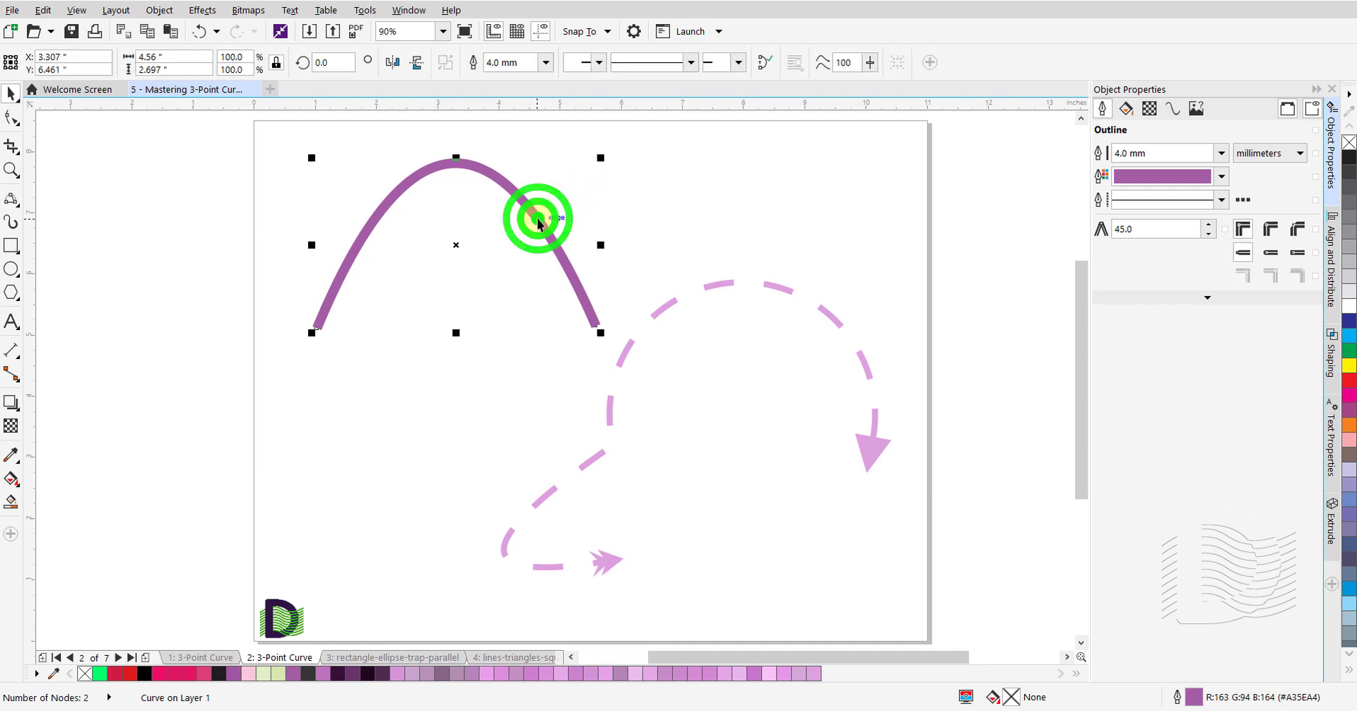
{"action": "left_click", "coordinate": [766, 64]}
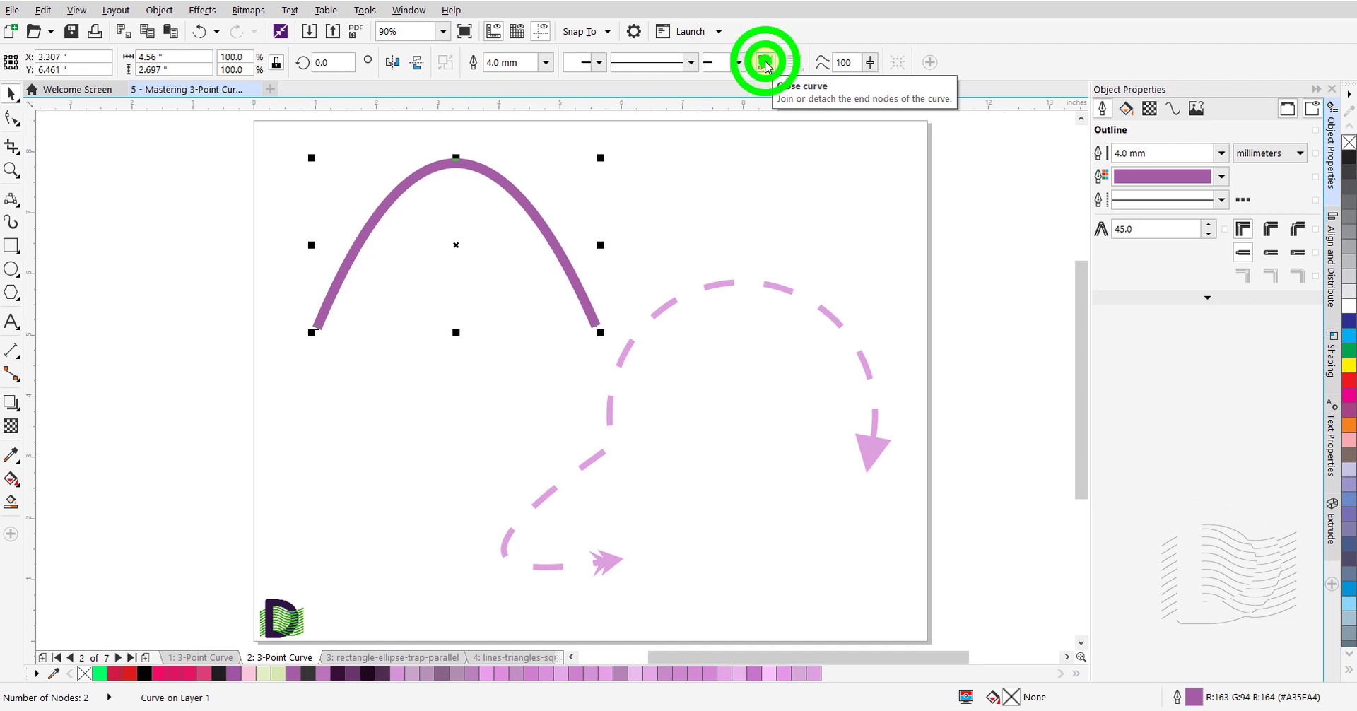
{"action": "left_click", "coordinate": [333, 450]}
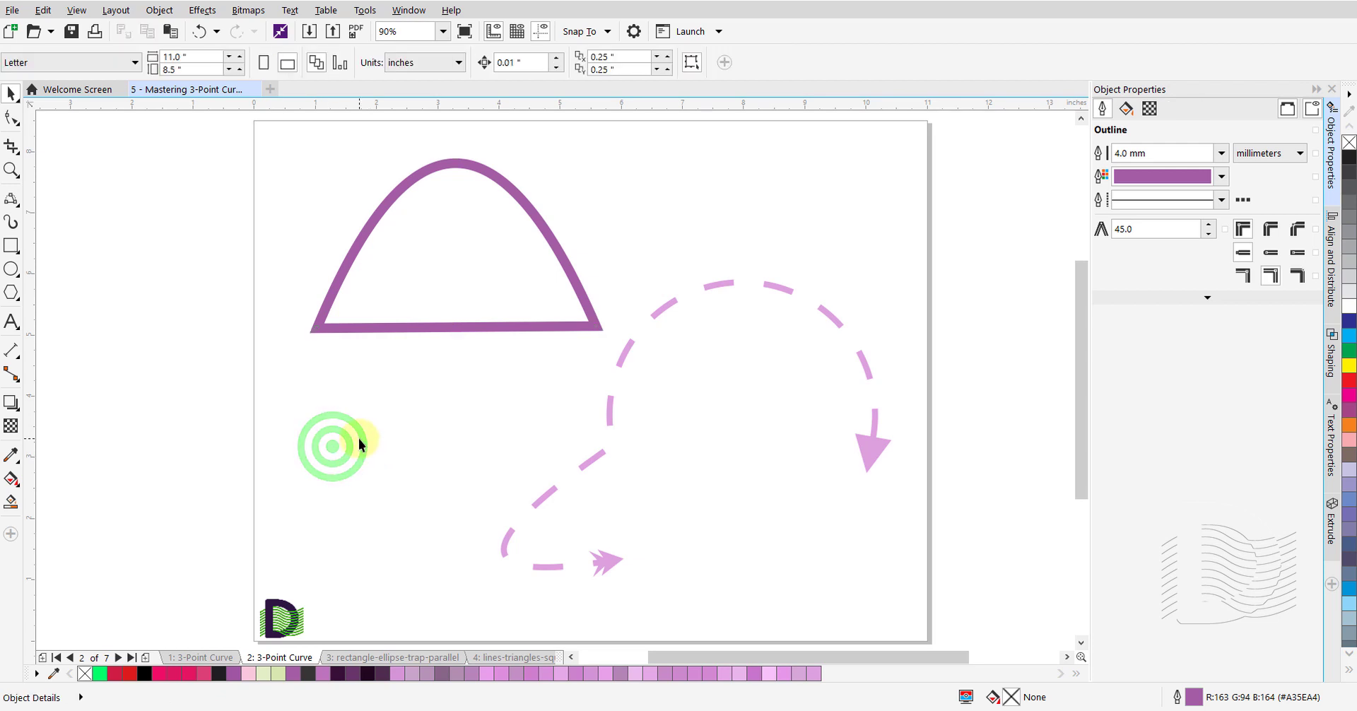
Activate the Smart Drawing tool and examine its choices for shape recognition level and smart smoothing level.
{"action": "left_click", "coordinate": [12, 199]}
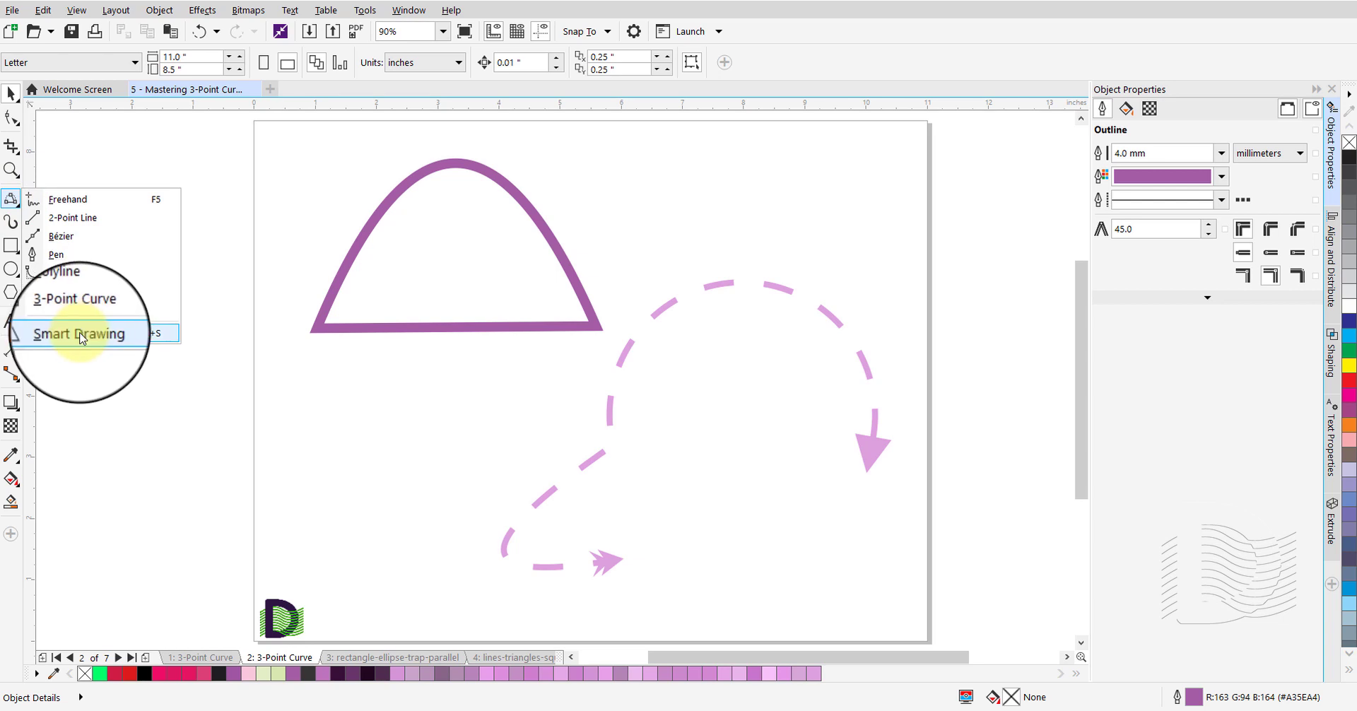
{"action": "left_click", "coordinate": [120, 337]}
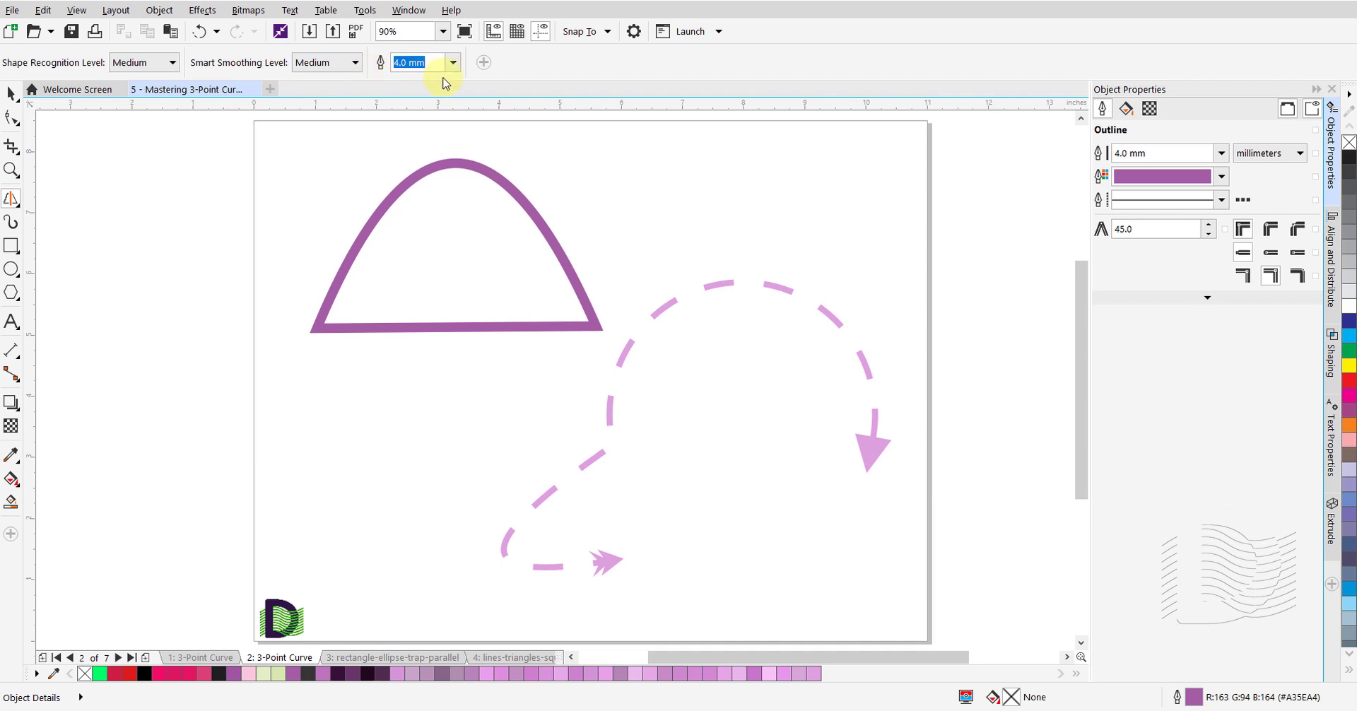
{"action": "left_click", "coordinate": [174, 65]}
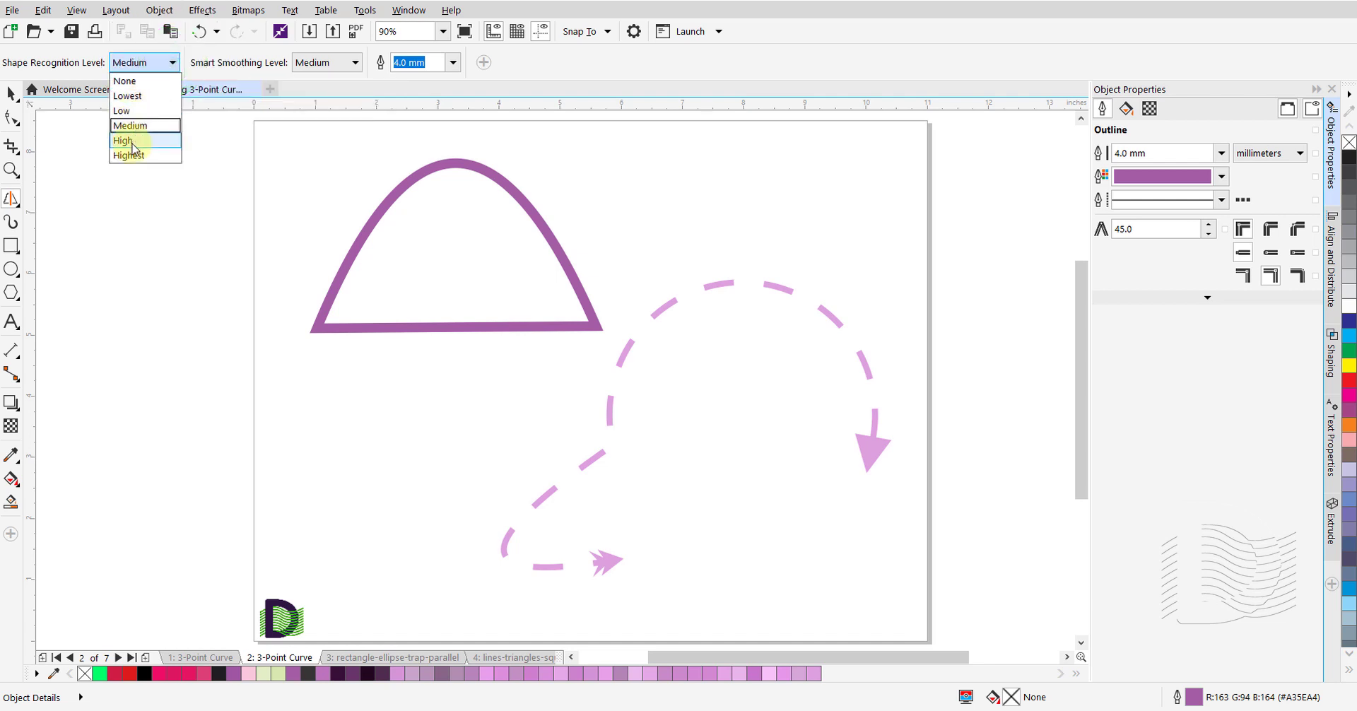
{"action": "left_click", "coordinate": [325, 85]}
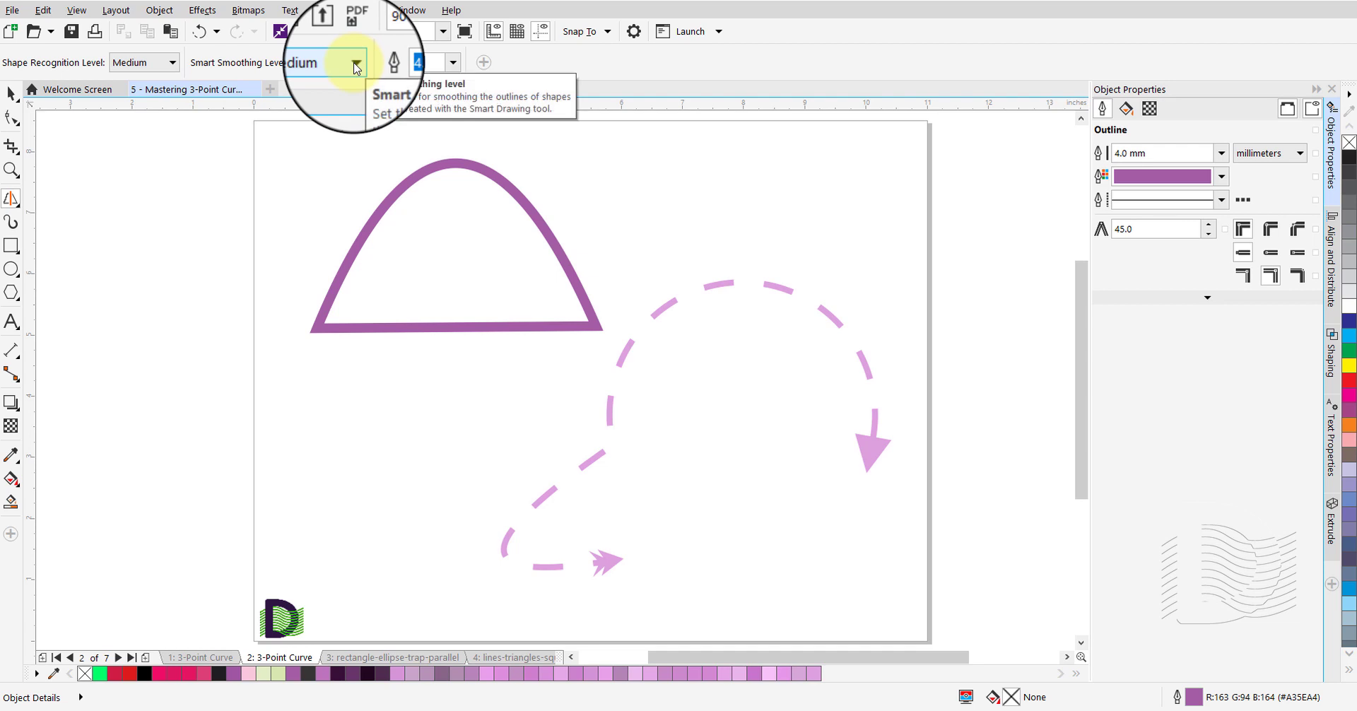
{"action": "left_click", "coordinate": [355, 63]}
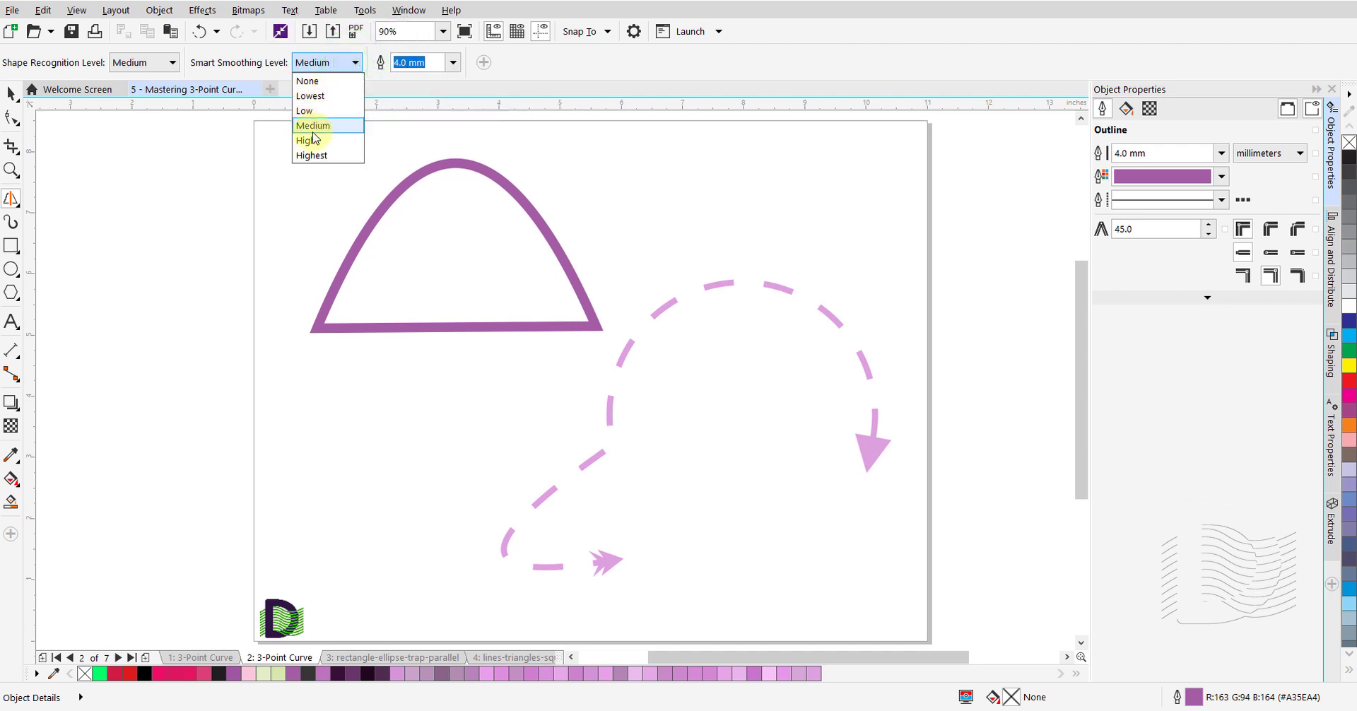
{"action": "left_click", "coordinate": [427, 88]}
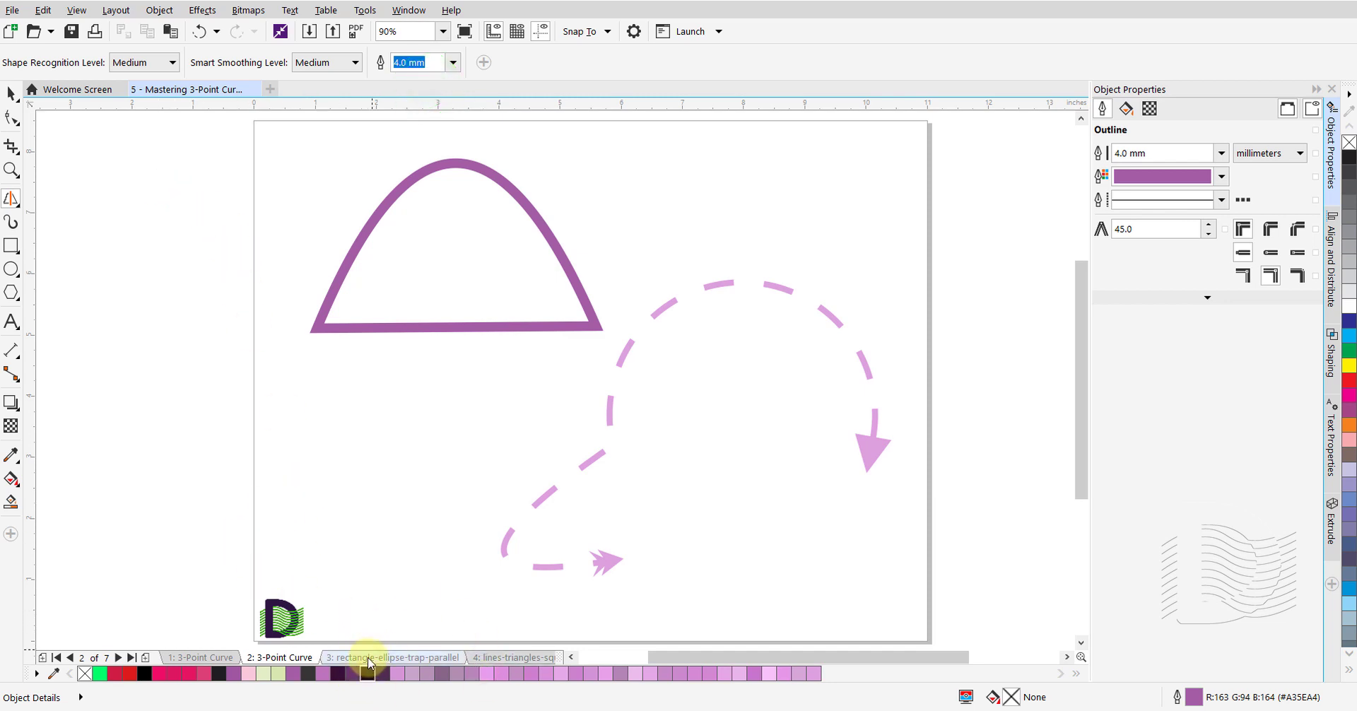
Examine the recognized-shape examples on pages 3 and 4, and go on to the Various Shapes page.
{"action": "left_click", "coordinate": [368, 661]}
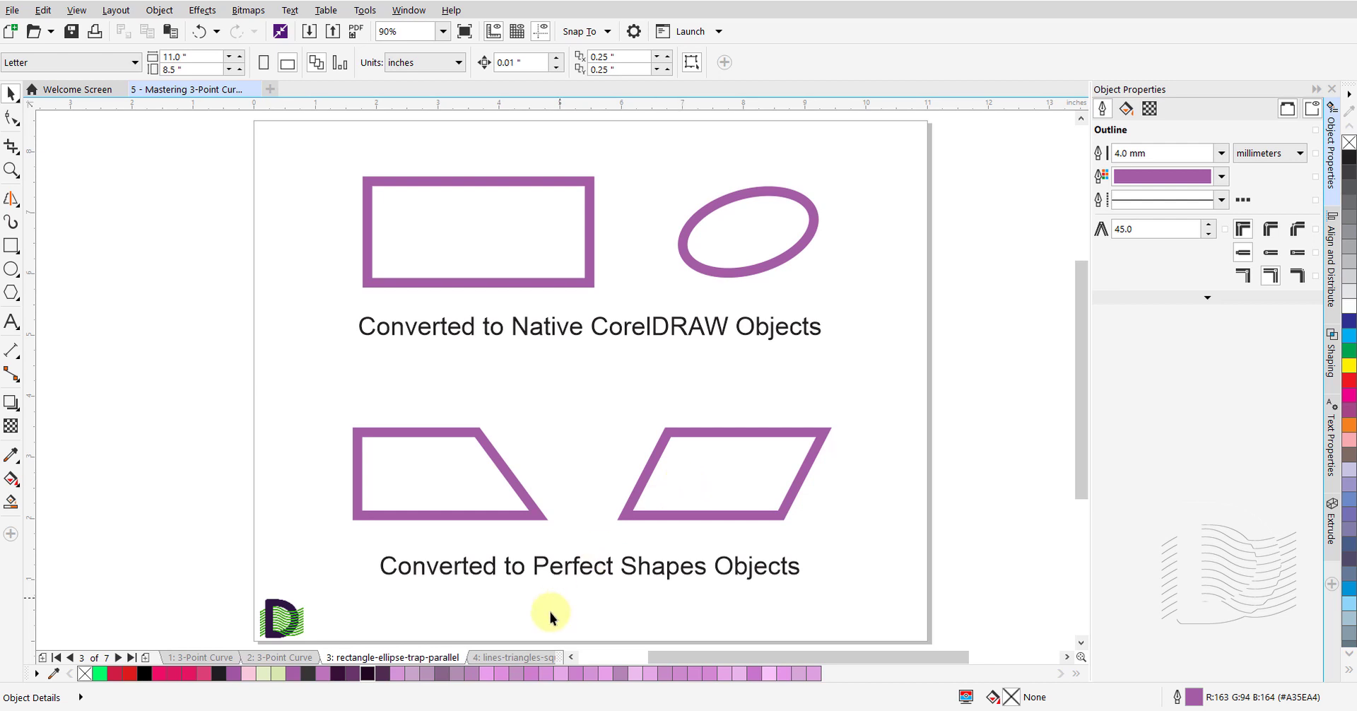
{"action": "left_click", "coordinate": [510, 657]}
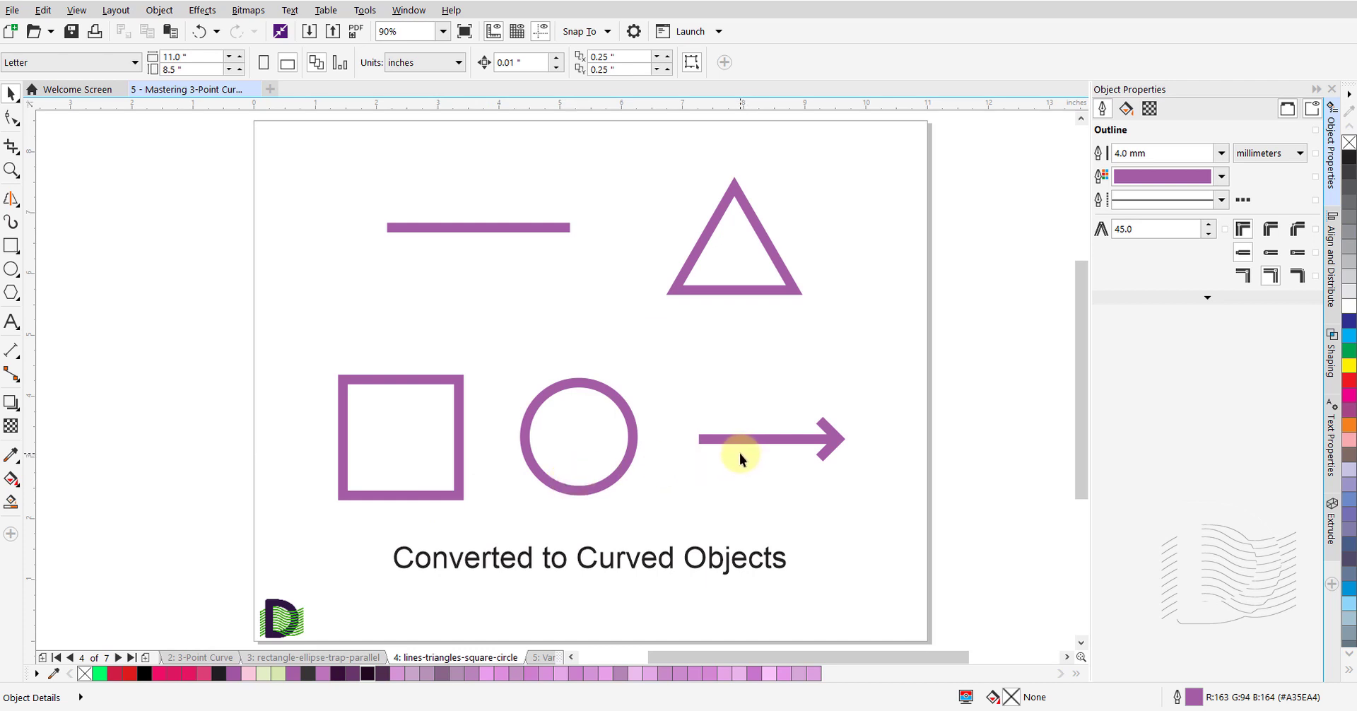
{"action": "left_click", "coordinate": [541, 657]}
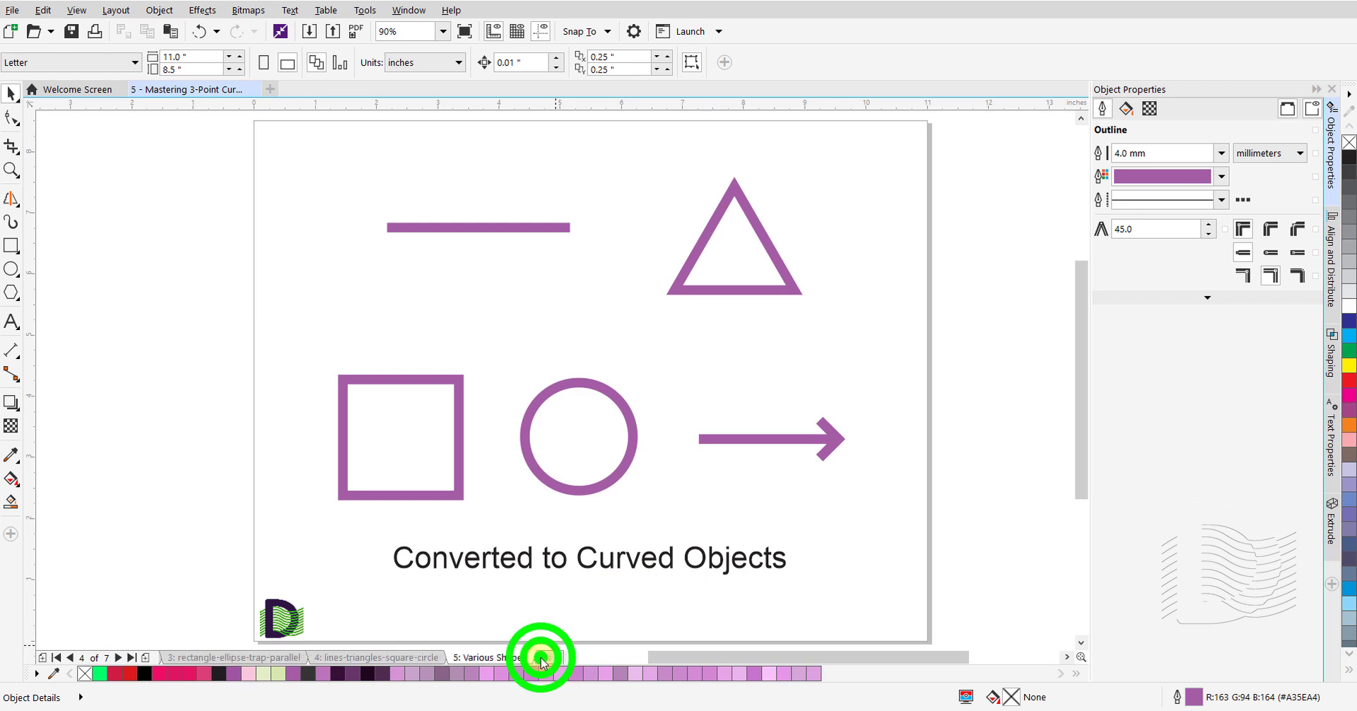
Sketch a closed triangle with the Smart Drawing tool in the page's upper-left area, and deselect it.
{"action": "key", "text": "shift+s"}
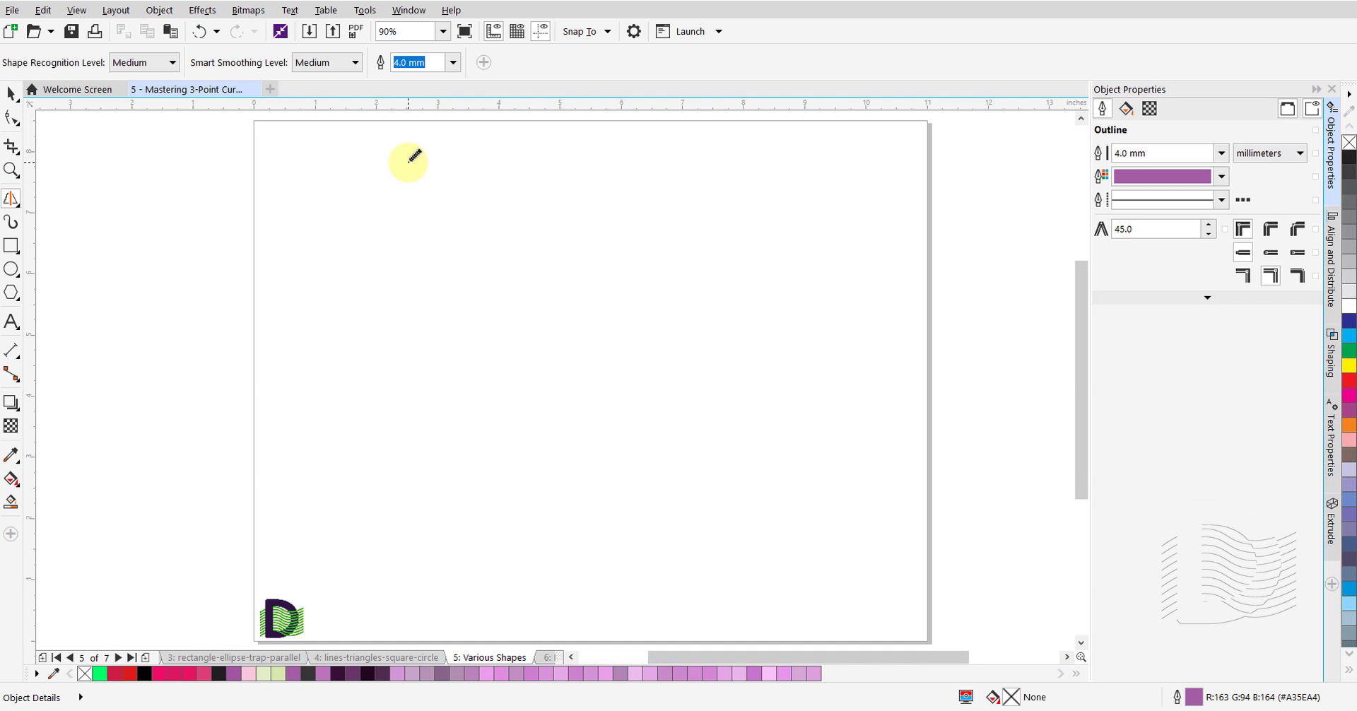
{"action": "mouse_move", "coordinate": [409, 161]}
{"action": "left_mouse_down"}
{"action": "mouse_move", "coordinate": [499, 264]}
{"action": "mouse_move", "coordinate": [346, 259]}
{"action": "mouse_move", "coordinate": [408, 157]}
{"action": "left_mouse_up"}
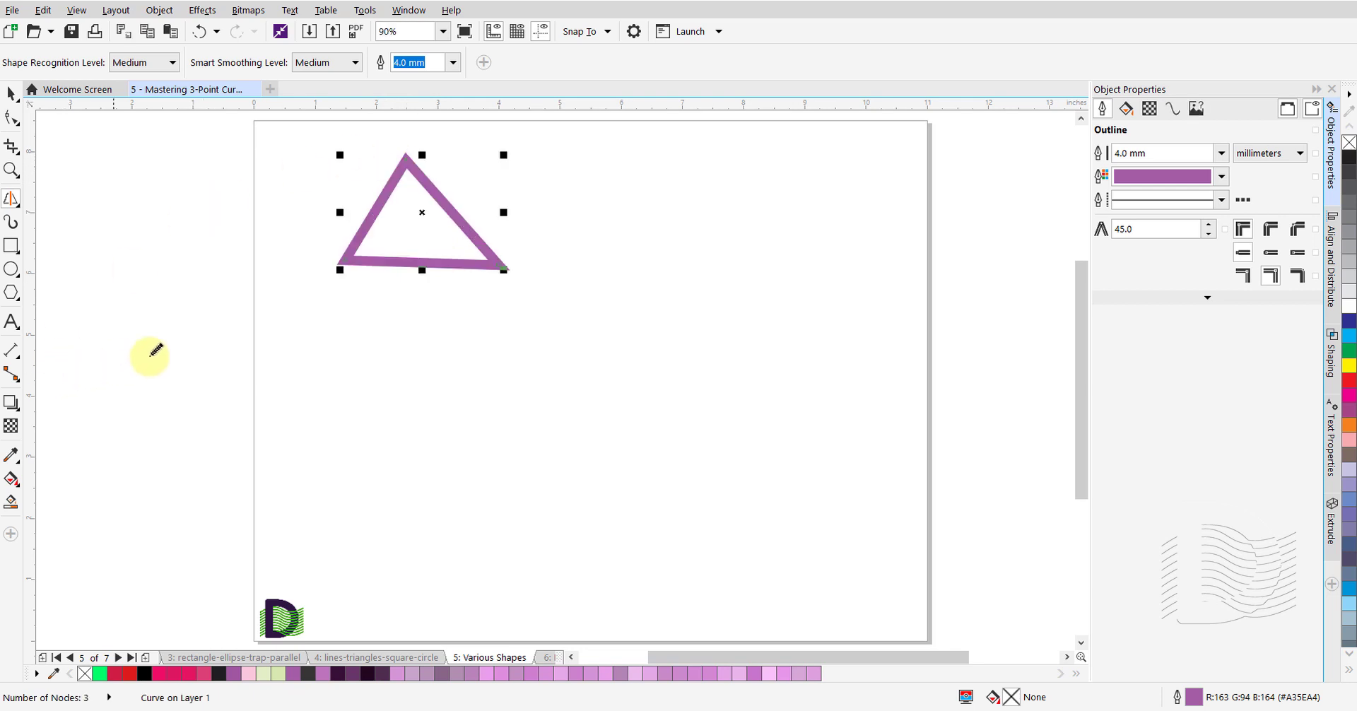
{"action": "key", "text": "space"}
{"action": "left_click", "coordinate": [315, 354]}
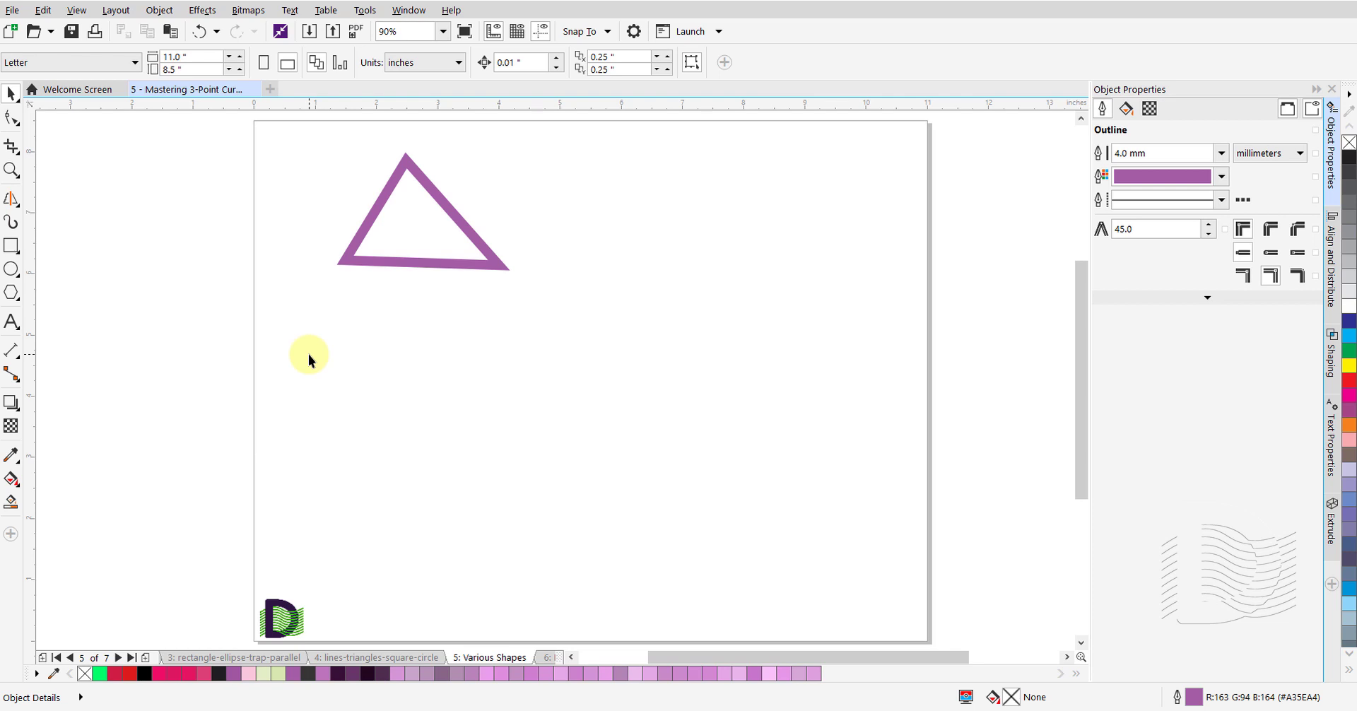
Examine the drawing assistance delay for the Smart Drawing tool in the workspace's toolbox options, and accept the options.
{"action": "key", "text": "ctrl+j"}
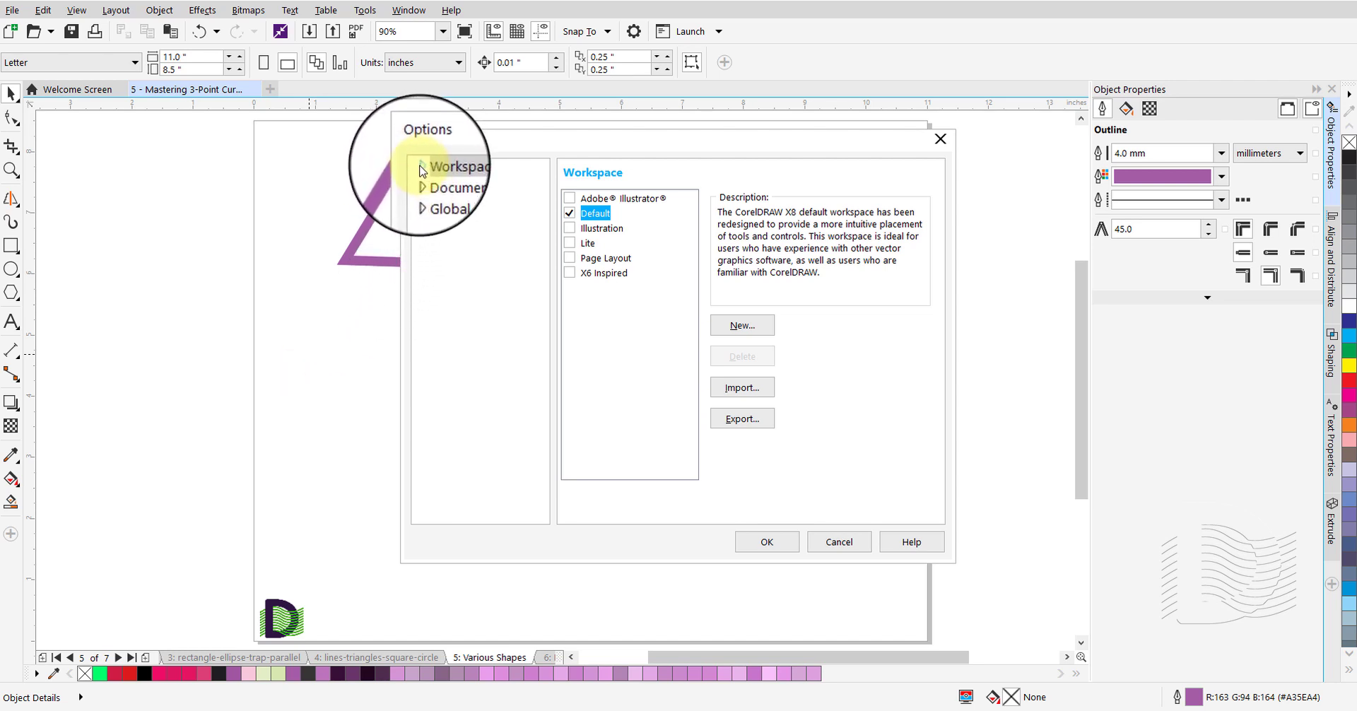
{"action": "left_click", "coordinate": [422, 166]}
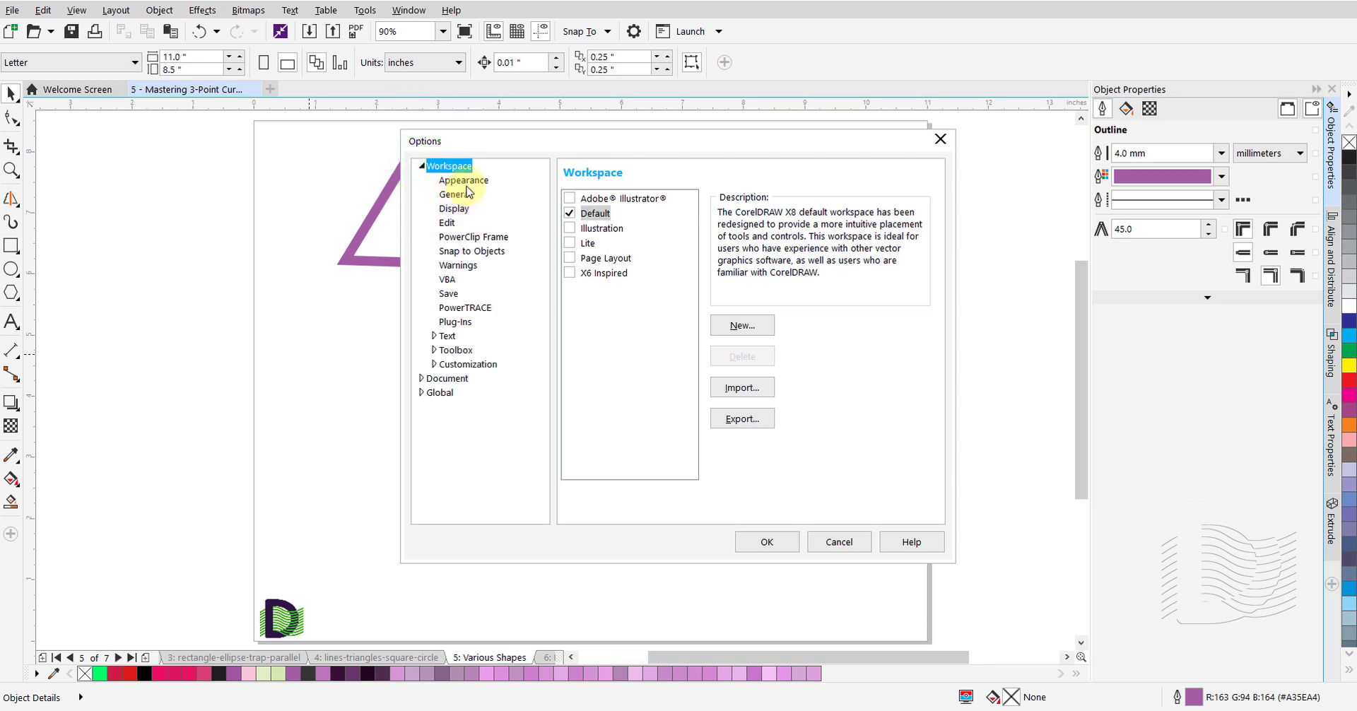
{"action": "left_click", "coordinate": [434, 352]}
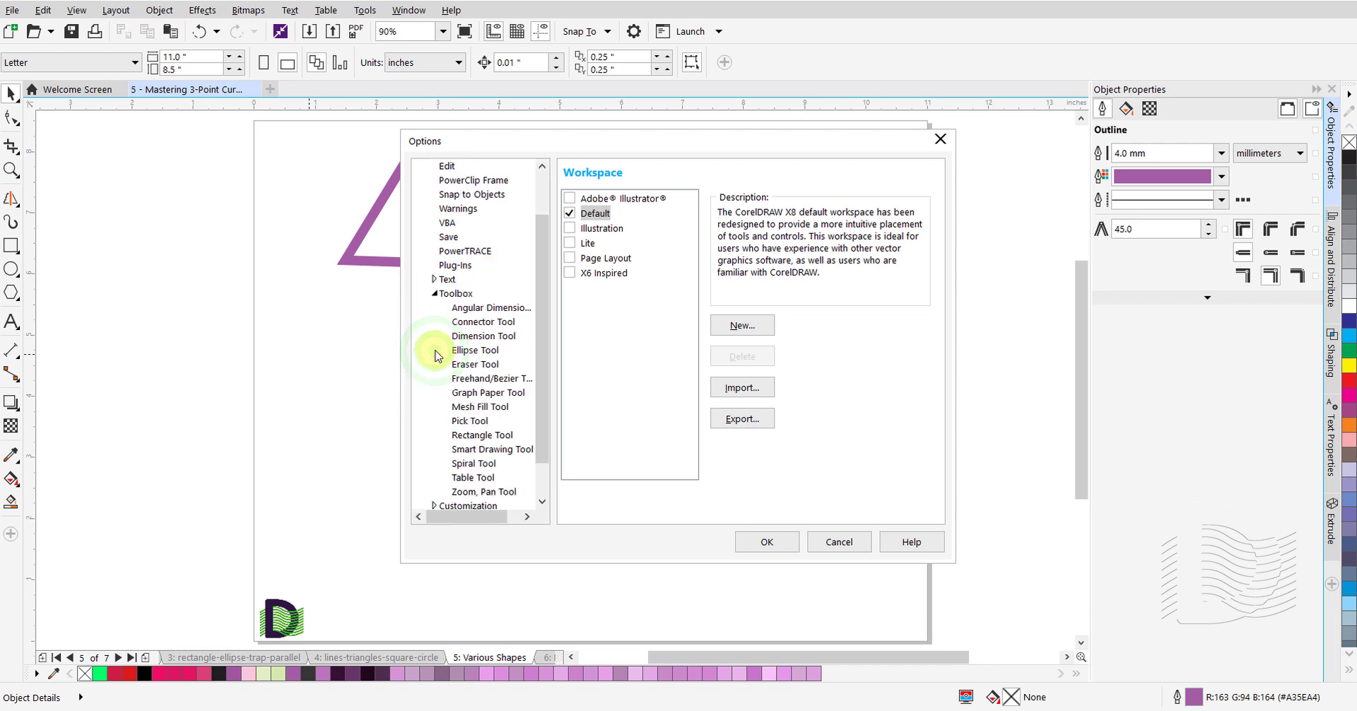
{"action": "left_click", "coordinate": [475, 451]}
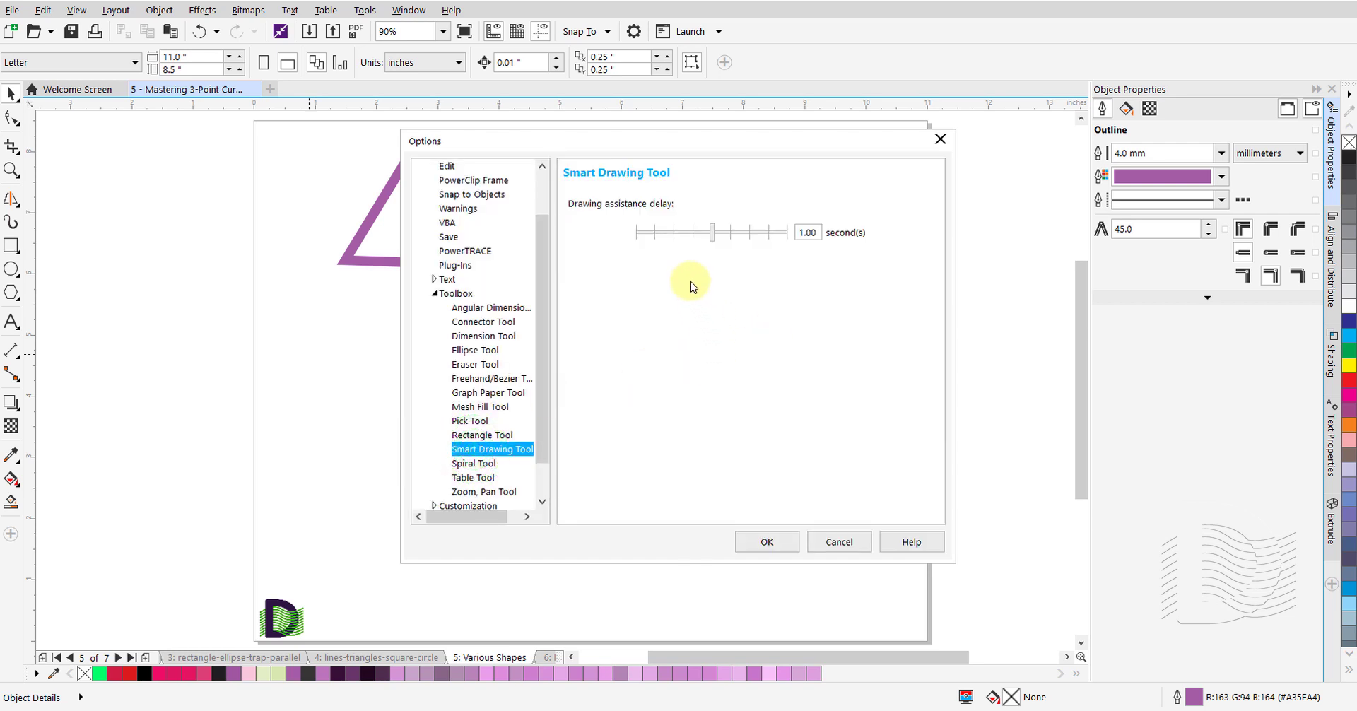
{"action": "mouse_move", "coordinate": [713, 239]}
{"action": "left_mouse_down"}
{"action": "mouse_move", "coordinate": [792, 247]}
{"action": "mouse_move", "coordinate": [702, 243]}
{"action": "mouse_move", "coordinate": [643, 258]}
{"action": "mouse_move", "coordinate": [770, 257]}
{"action": "mouse_move", "coordinate": [716, 257]}
{"action": "left_mouse_up"}
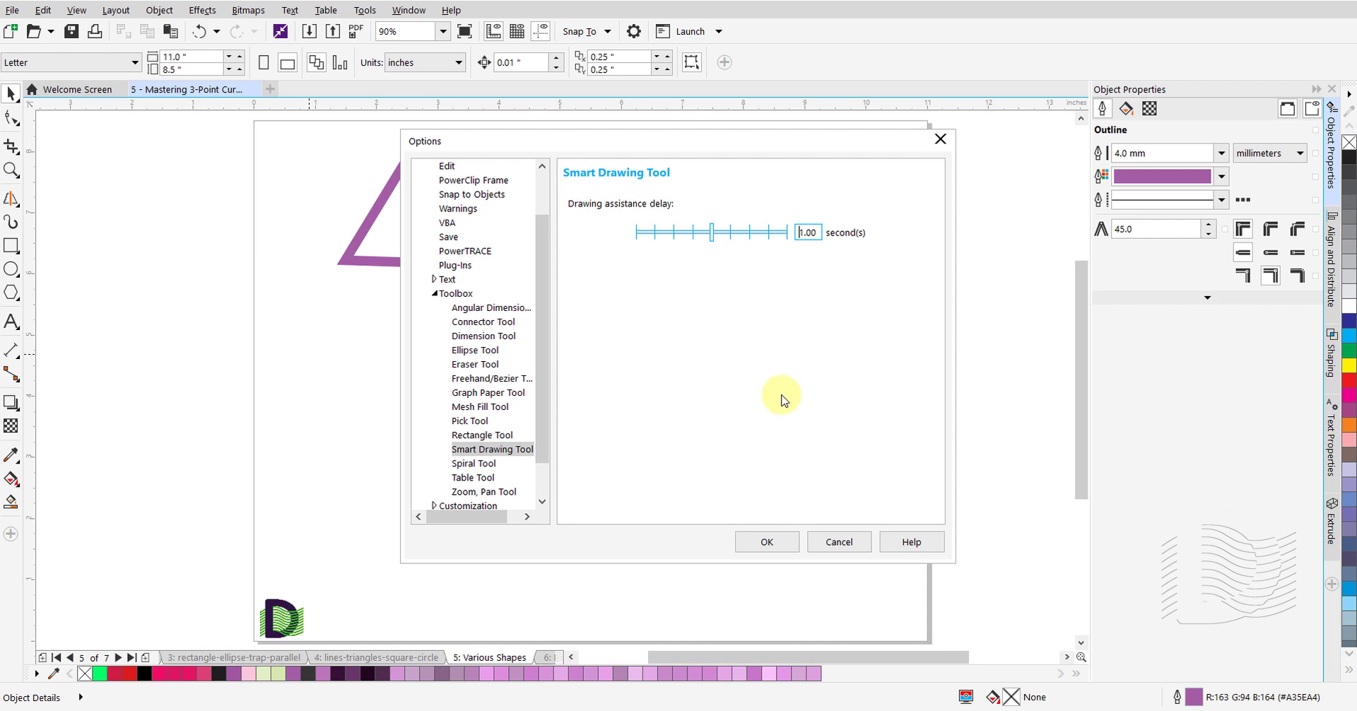
{"action": "left_click", "coordinate": [768, 542]}
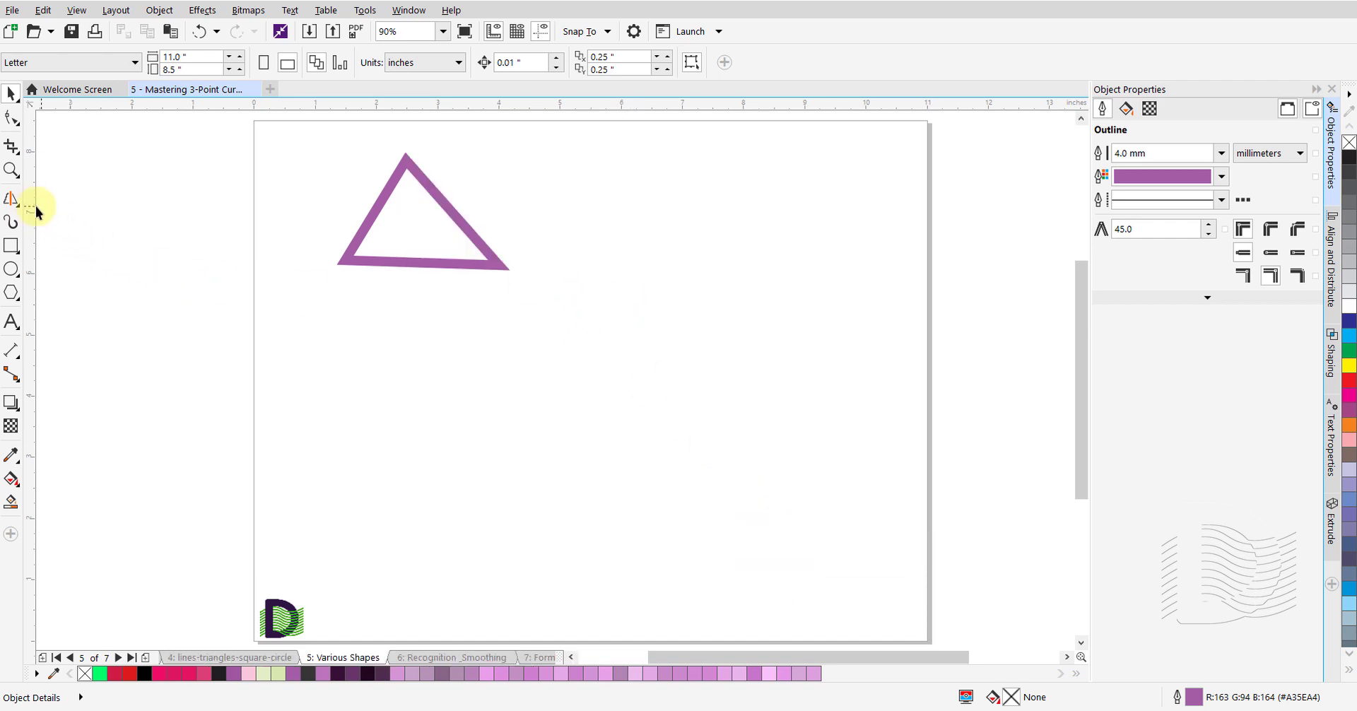
Sketch a horizontal line to the right of the triangle with the Smart Drawing tool, and deselect it.
{"action": "left_click", "coordinate": [10, 198]}
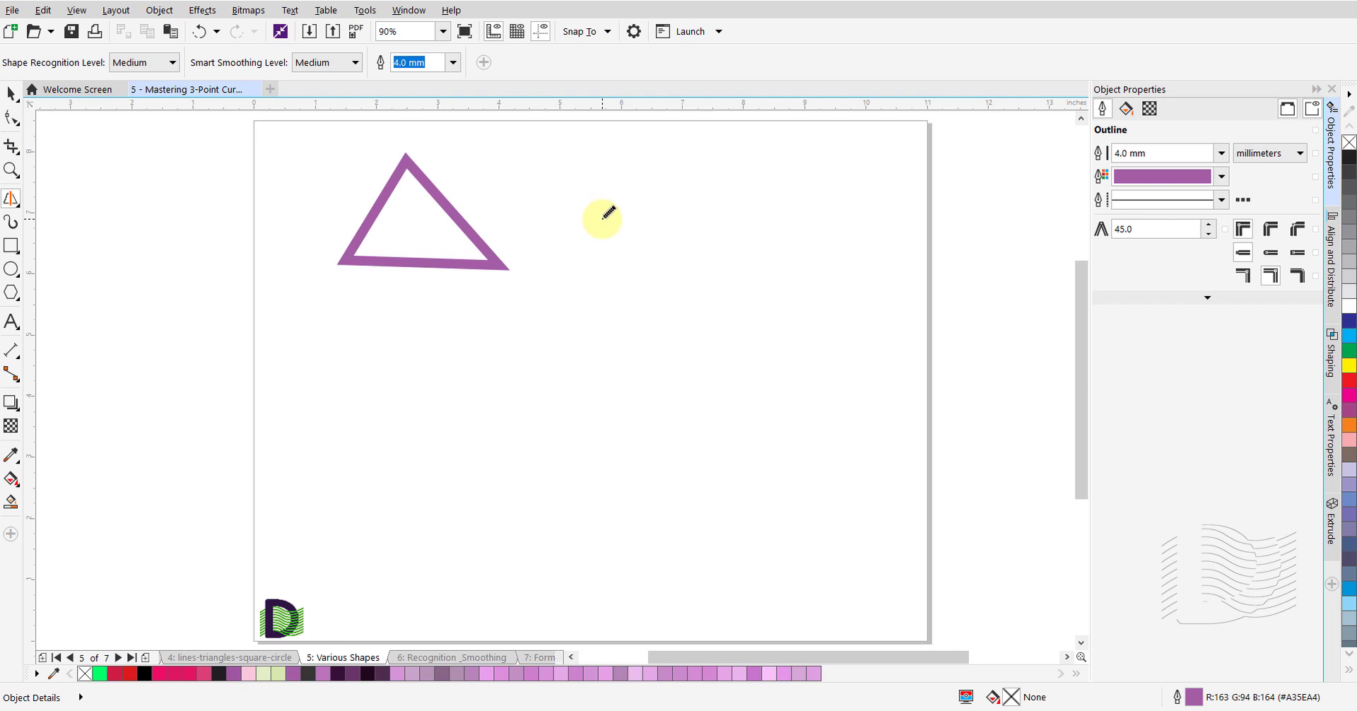
{"action": "left_click", "coordinate": [607, 212]}
{"action": "left_click_drag", "start_coordinate": [601, 218], "coordinate": [827, 223]}
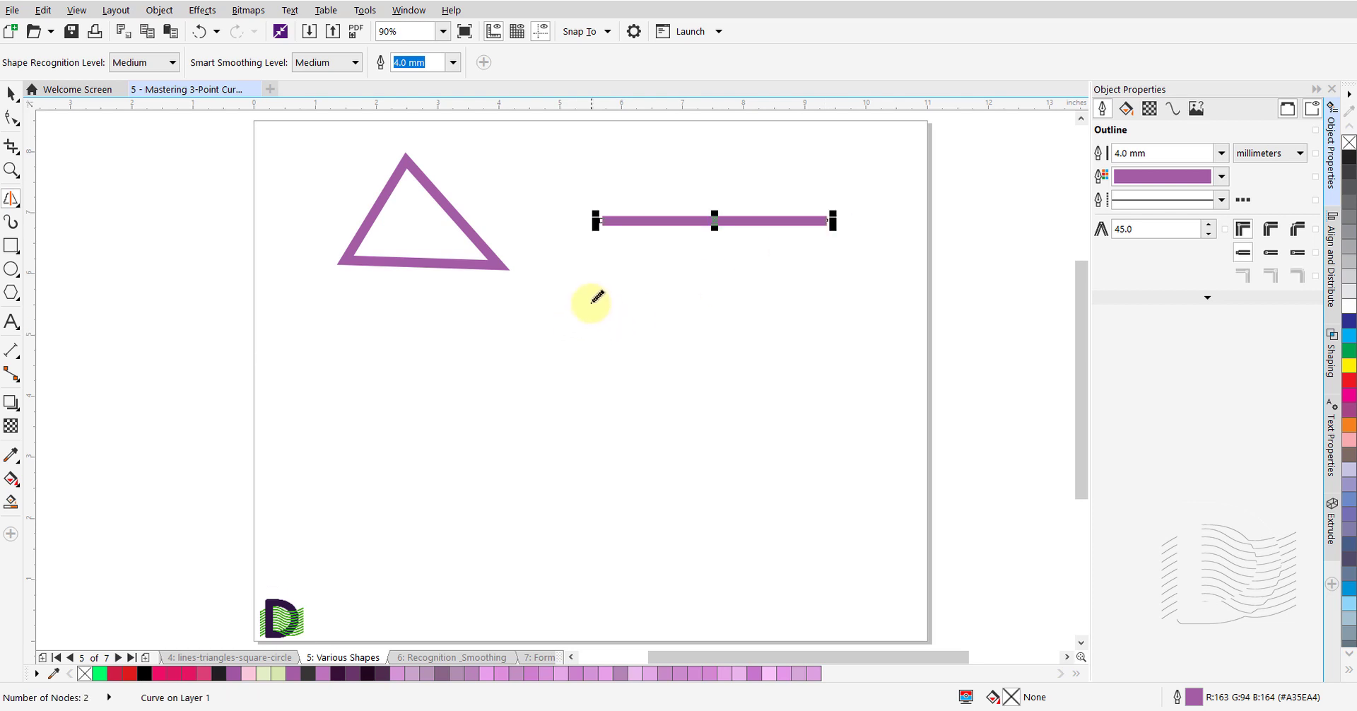
{"action": "left_click", "coordinate": [602, 290]}
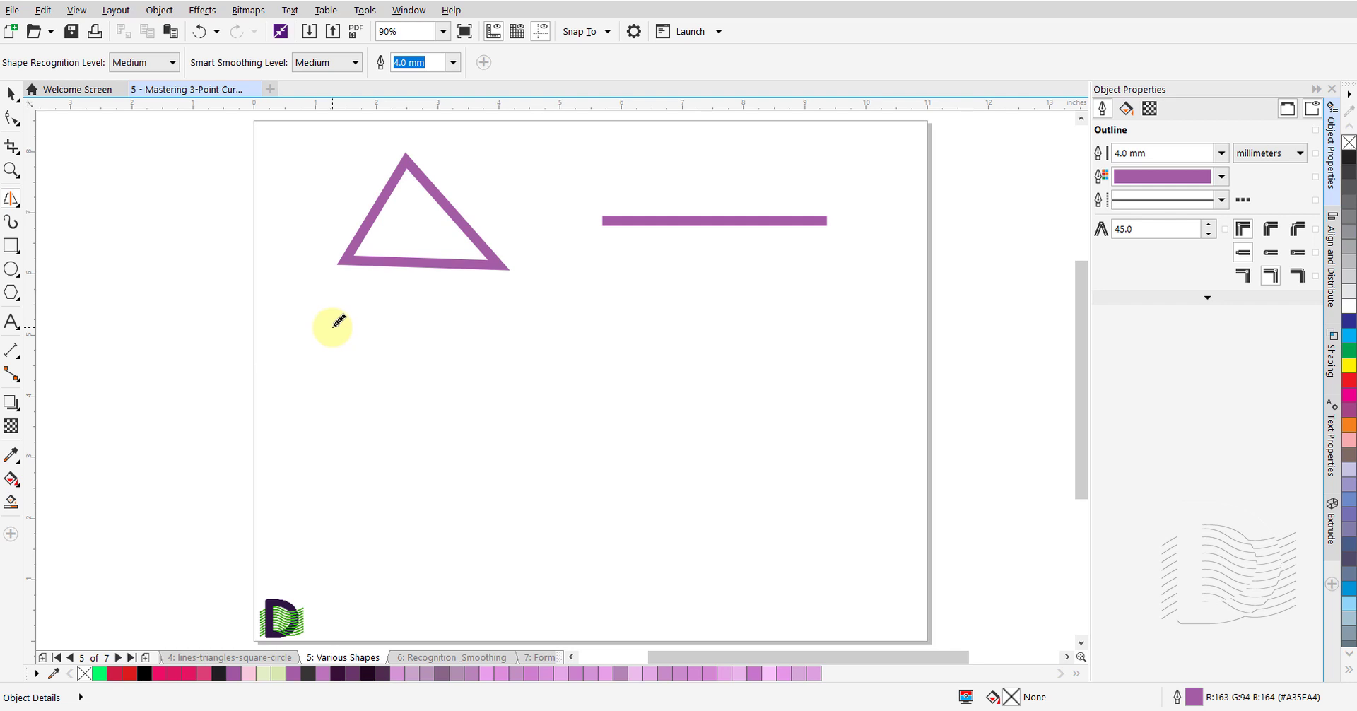
Sketch a wide rectangle below the triangle with the Smart Drawing tool, and deselect it.
{"action": "left_click", "coordinate": [333, 326]}
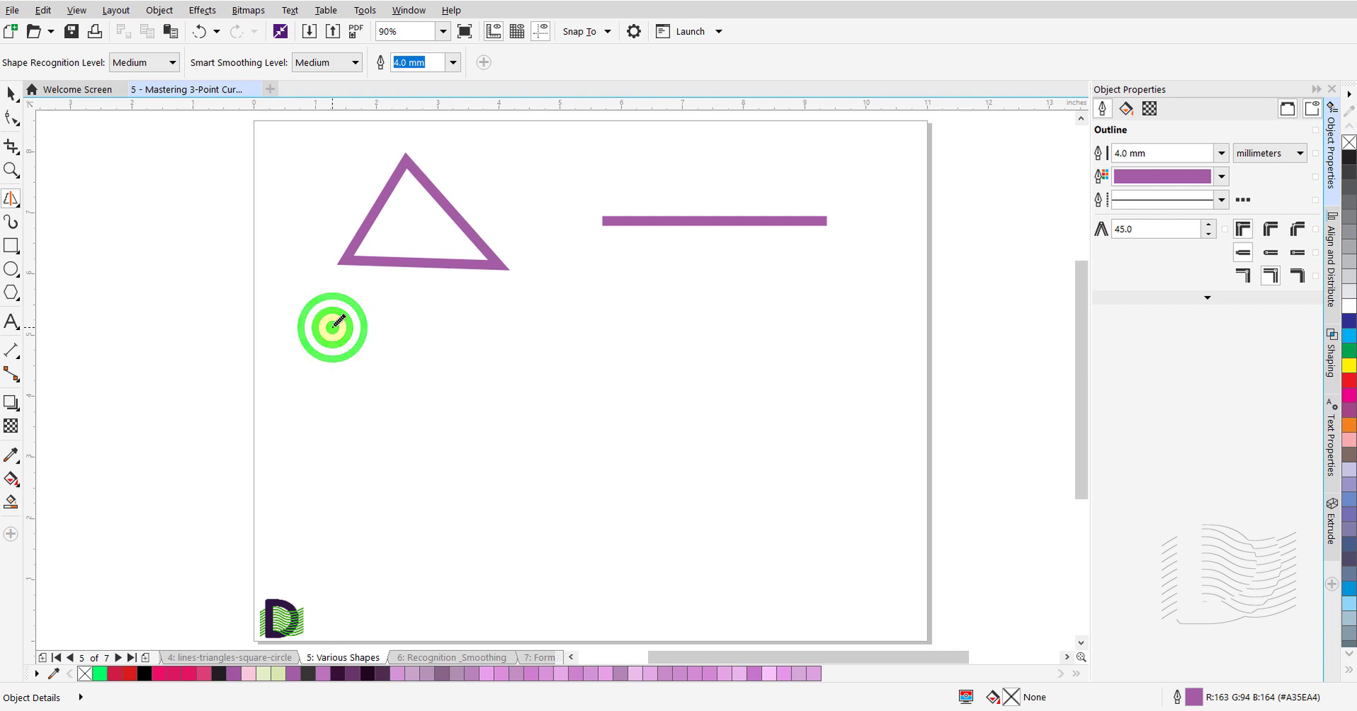
{"action": "mouse_move", "coordinate": [342, 327]}
{"action": "left_mouse_down"}
{"action": "mouse_move", "coordinate": [523, 319]}
{"action": "mouse_move", "coordinate": [531, 412]}
{"action": "mouse_move", "coordinate": [328, 425]}
{"action": "mouse_move", "coordinate": [331, 326]}
{"action": "left_mouse_up"}
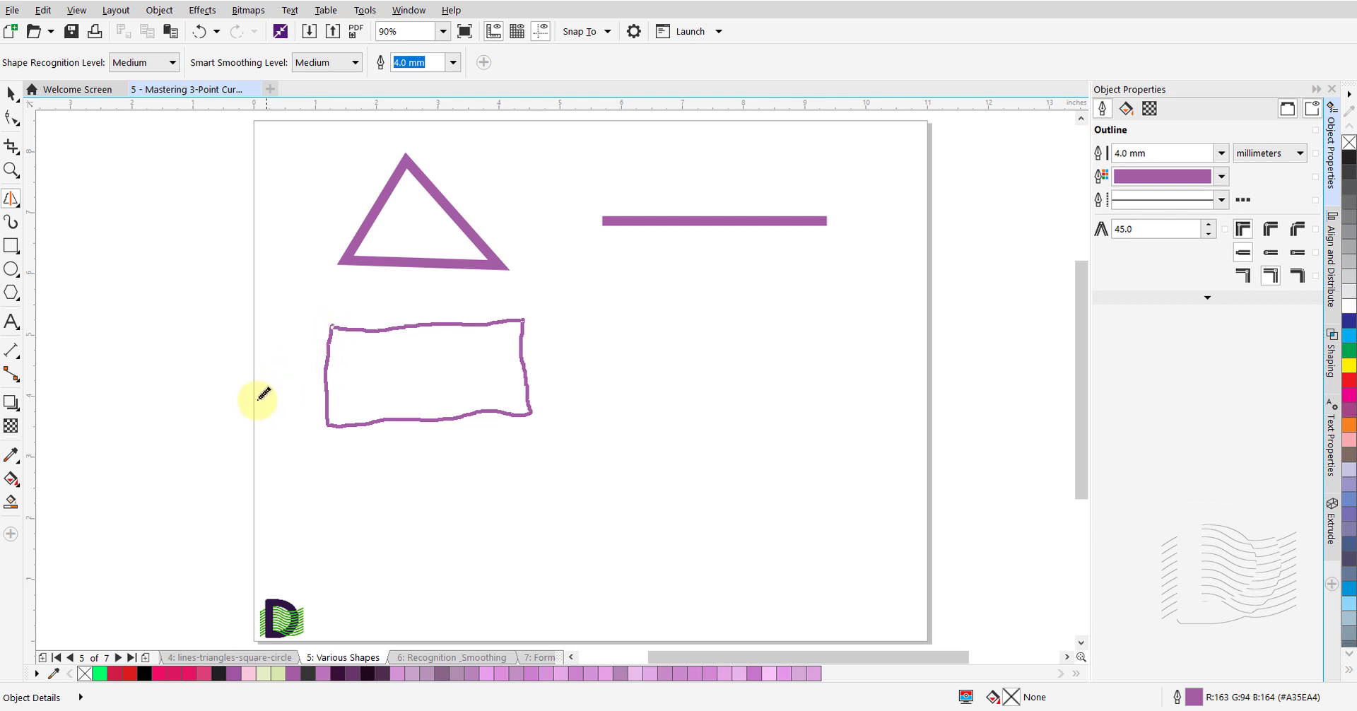
{"action": "key", "text": "space"}
{"action": "left_click", "coordinate": [311, 460]}
Sketch a trapezoid right of the rectangle and a parallelogram about 4.7 by 1.5 inches below them with Smart Drawing, and deselect.
{"action": "key", "text": "shift+s"}
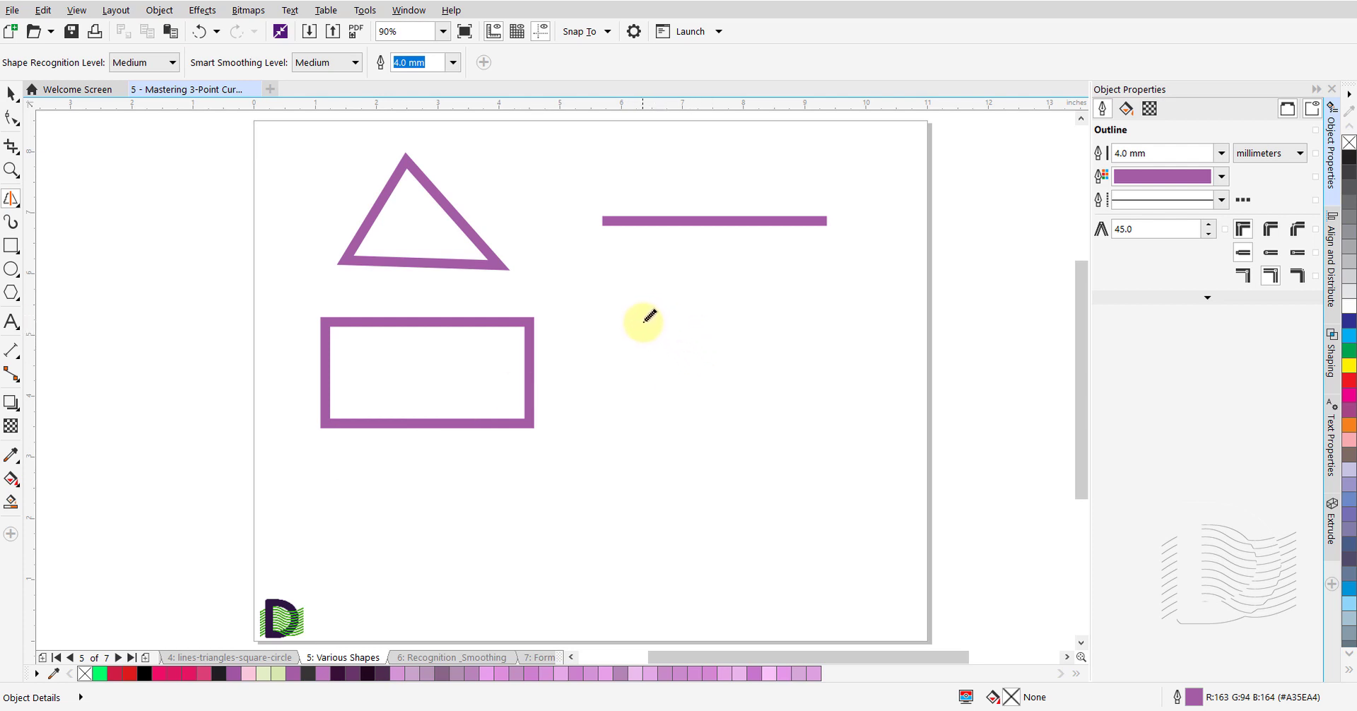
{"action": "mouse_move", "coordinate": [627, 319]}
{"action": "left_mouse_down"}
{"action": "mouse_move", "coordinate": [777, 309]}
{"action": "mouse_move", "coordinate": [871, 398]}
{"action": "mouse_move", "coordinate": [641, 406]}
{"action": "mouse_move", "coordinate": [627, 320]}
{"action": "left_mouse_up"}
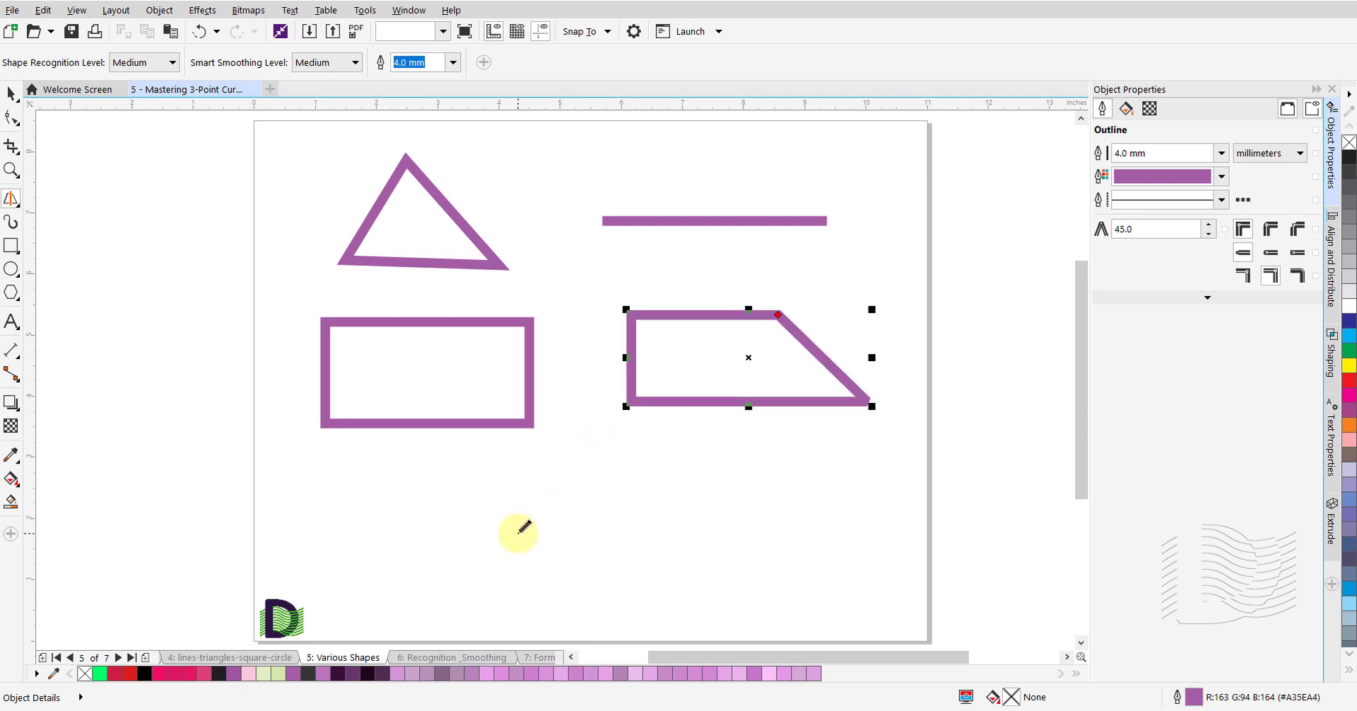
{"action": "mouse_move", "coordinate": [519, 499]}
{"action": "left_mouse_down"}
{"action": "mouse_move", "coordinate": [703, 487]}
{"action": "mouse_move", "coordinate": [785, 569]}
{"action": "mouse_move", "coordinate": [559, 593]}
{"action": "mouse_move", "coordinate": [515, 534]}
{"action": "mouse_move", "coordinate": [500, 490]}
{"action": "mouse_move", "coordinate": [518, 494]}
{"action": "left_mouse_up"}
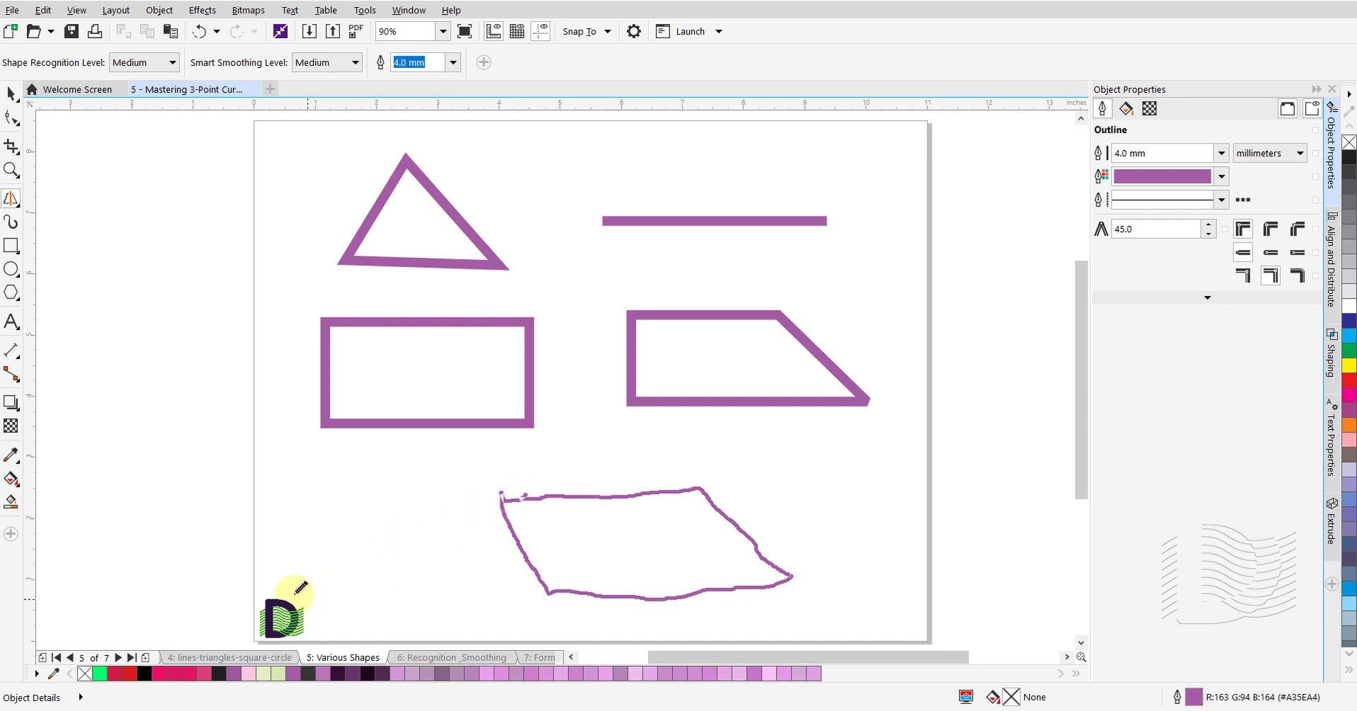
{"action": "left_click", "coordinate": [335, 579]}
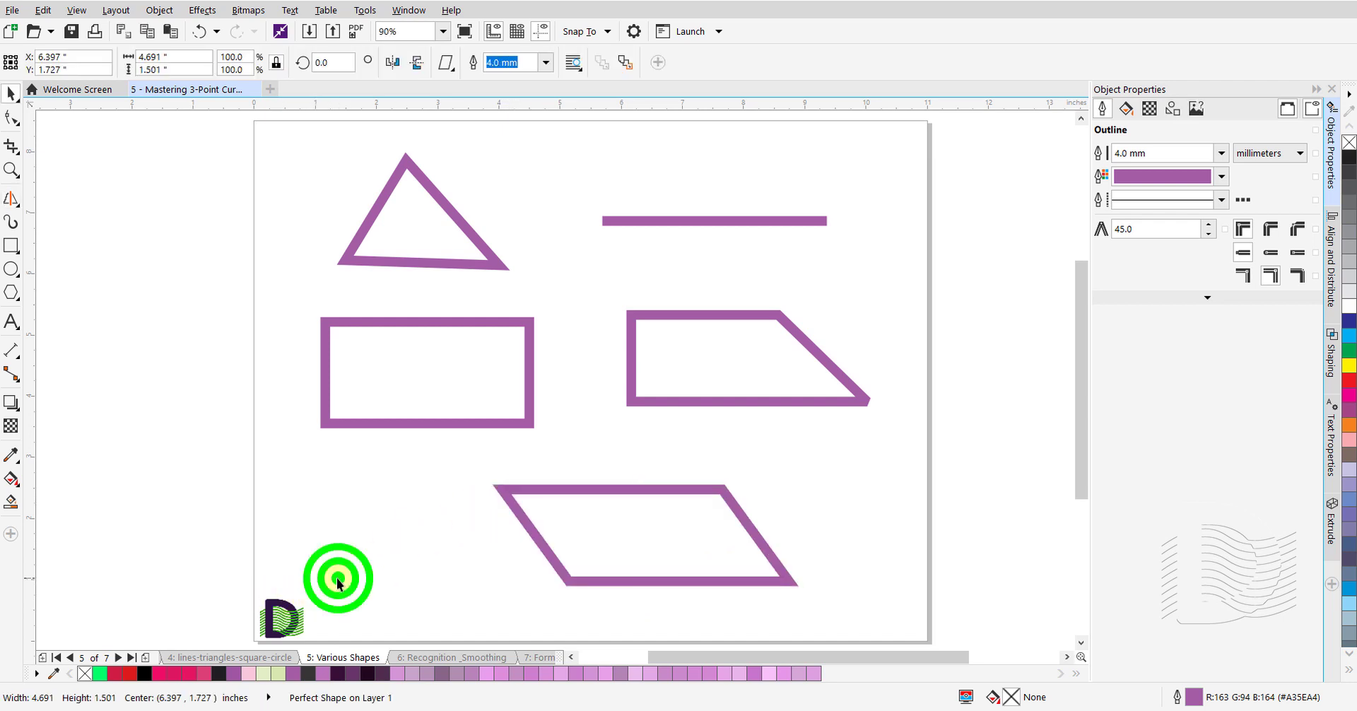
On the Recognition _Smoothing page, set Smart Drawing's shape recognition level and smart smoothing level both to None.
{"action": "left_click", "coordinate": [414, 659]}
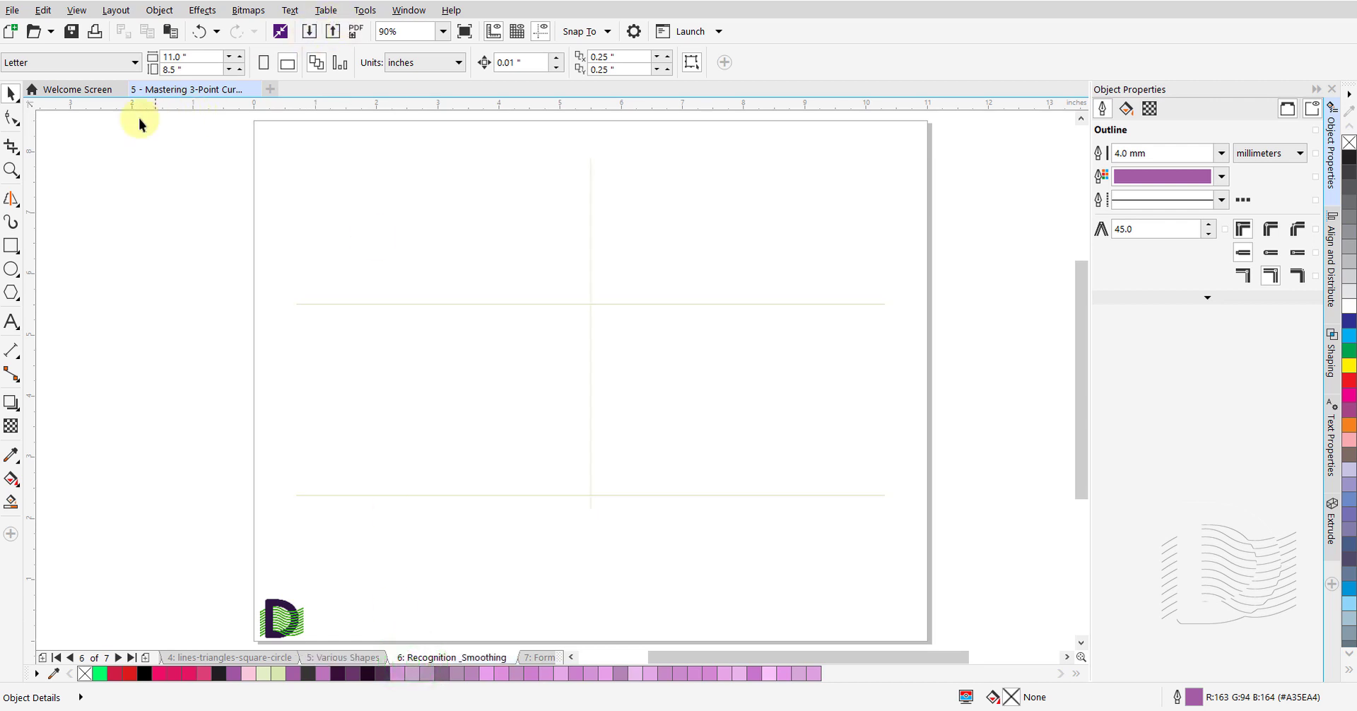
{"action": "key", "text": "shift+s"}
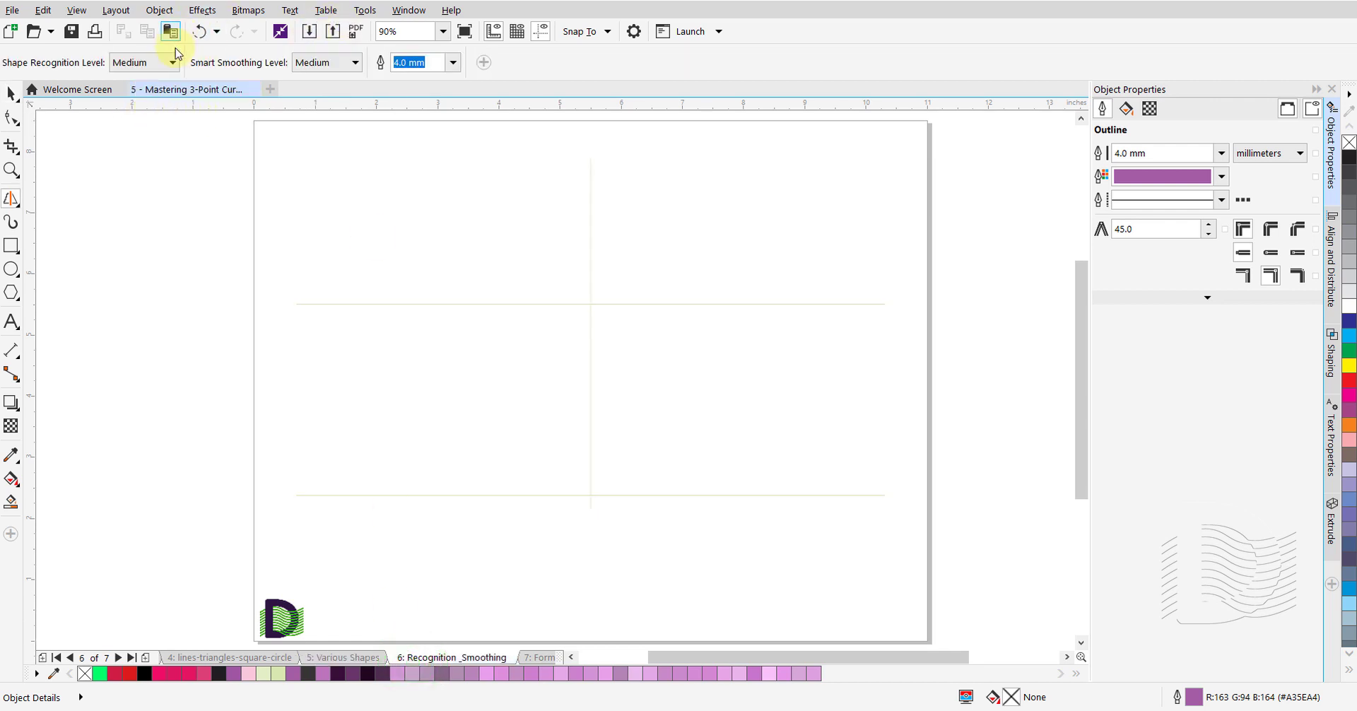
{"action": "left_click", "coordinate": [173, 62]}
{"action": "left_click", "coordinate": [154, 83]}
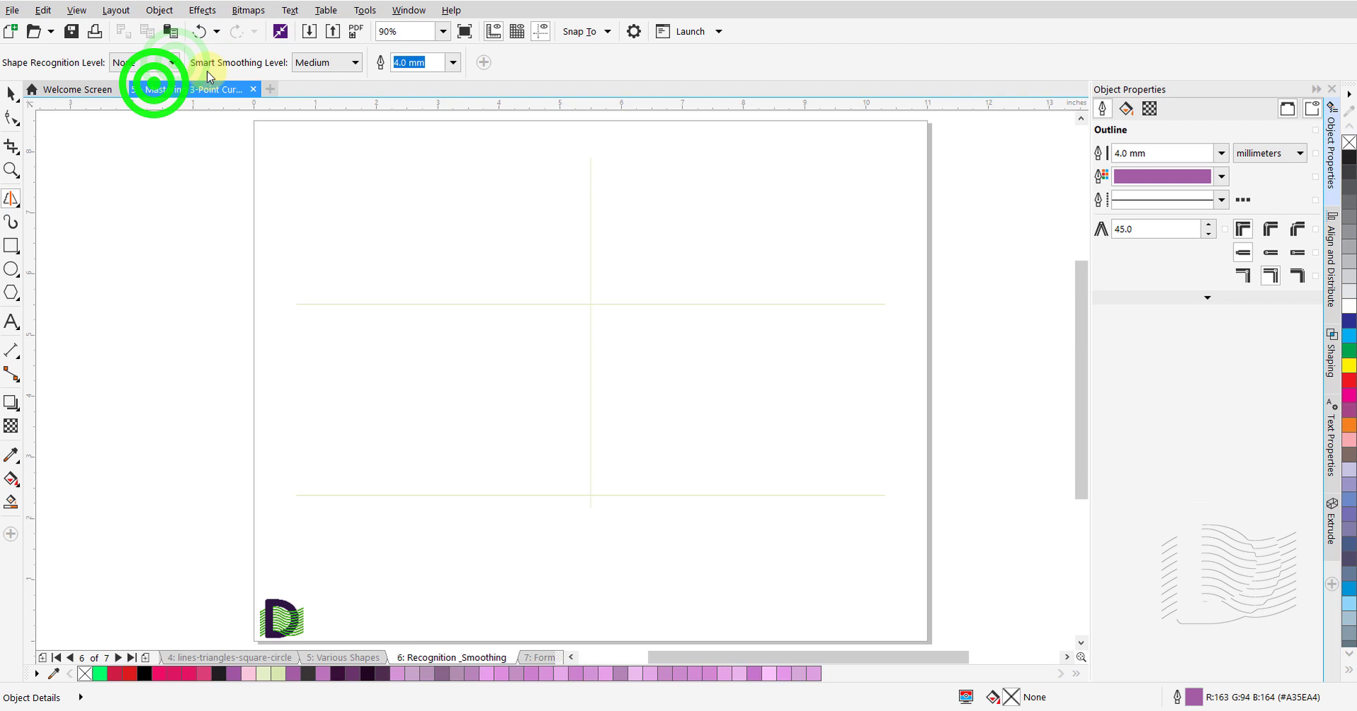
{"action": "left_click", "coordinate": [355, 62]}
{"action": "left_click", "coordinate": [327, 76]}
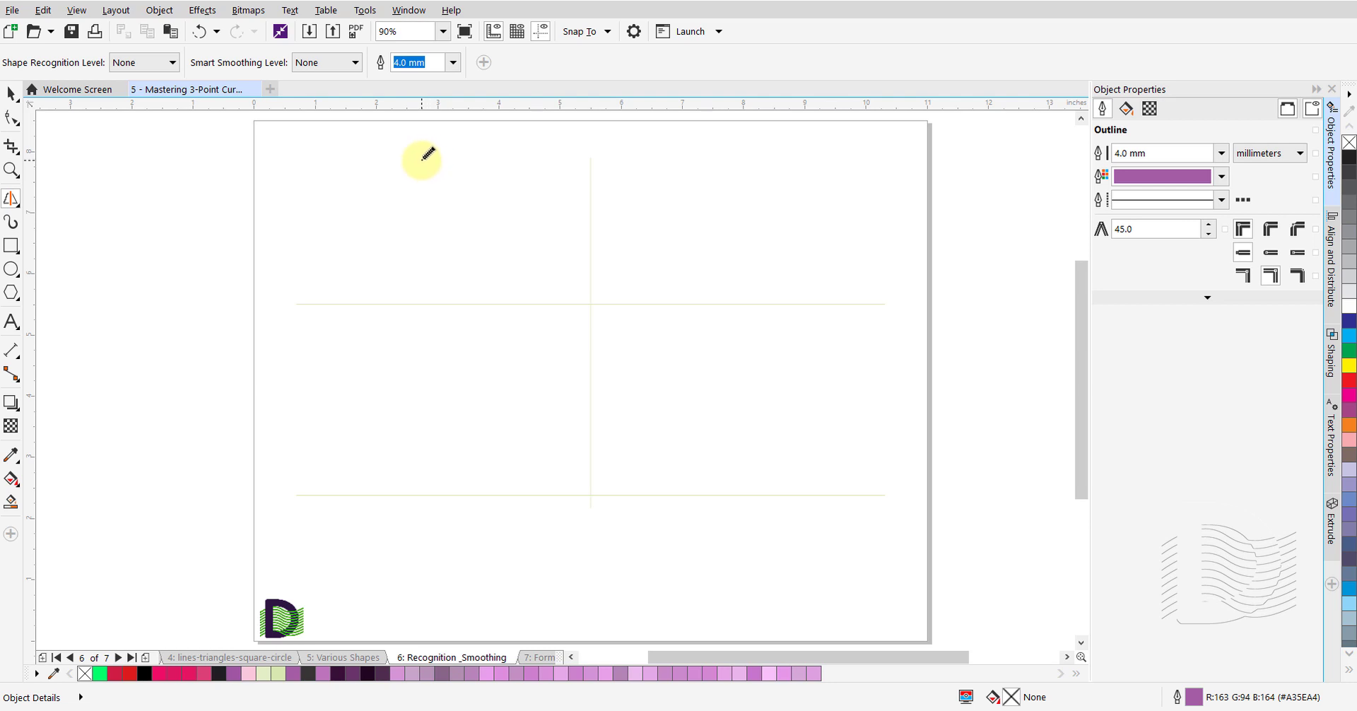
Sketch a closed triangle in the upper-left cell of the guide grid with Smart Drawing, deselect it, and reactivate the tool.
{"action": "mouse_move", "coordinate": [422, 158]}
{"action": "left_mouse_down"}
{"action": "mouse_move", "coordinate": [518, 285]}
{"action": "mouse_move", "coordinate": [349, 280]}
{"action": "mouse_move", "coordinate": [420, 159]}
{"action": "left_mouse_up"}
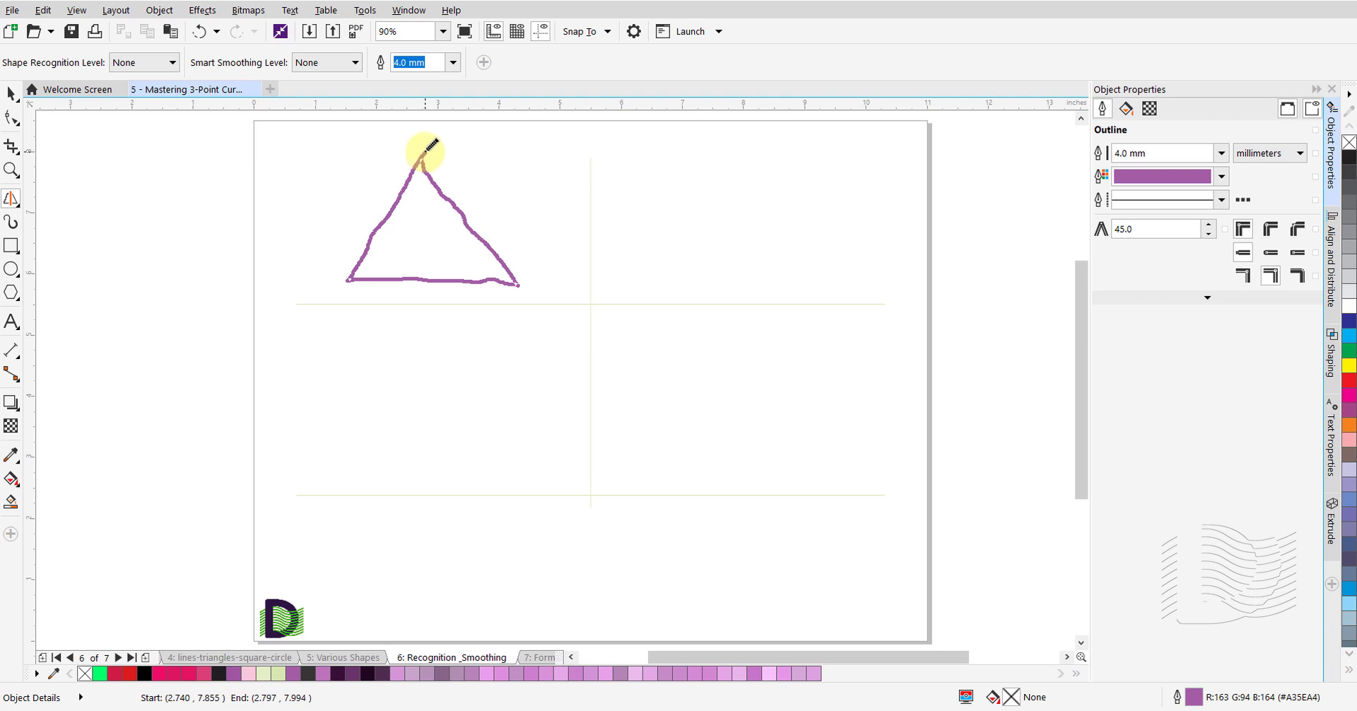
{"action": "left_click_drag", "start_coordinate": [425, 152], "coordinate": [424, 152]}
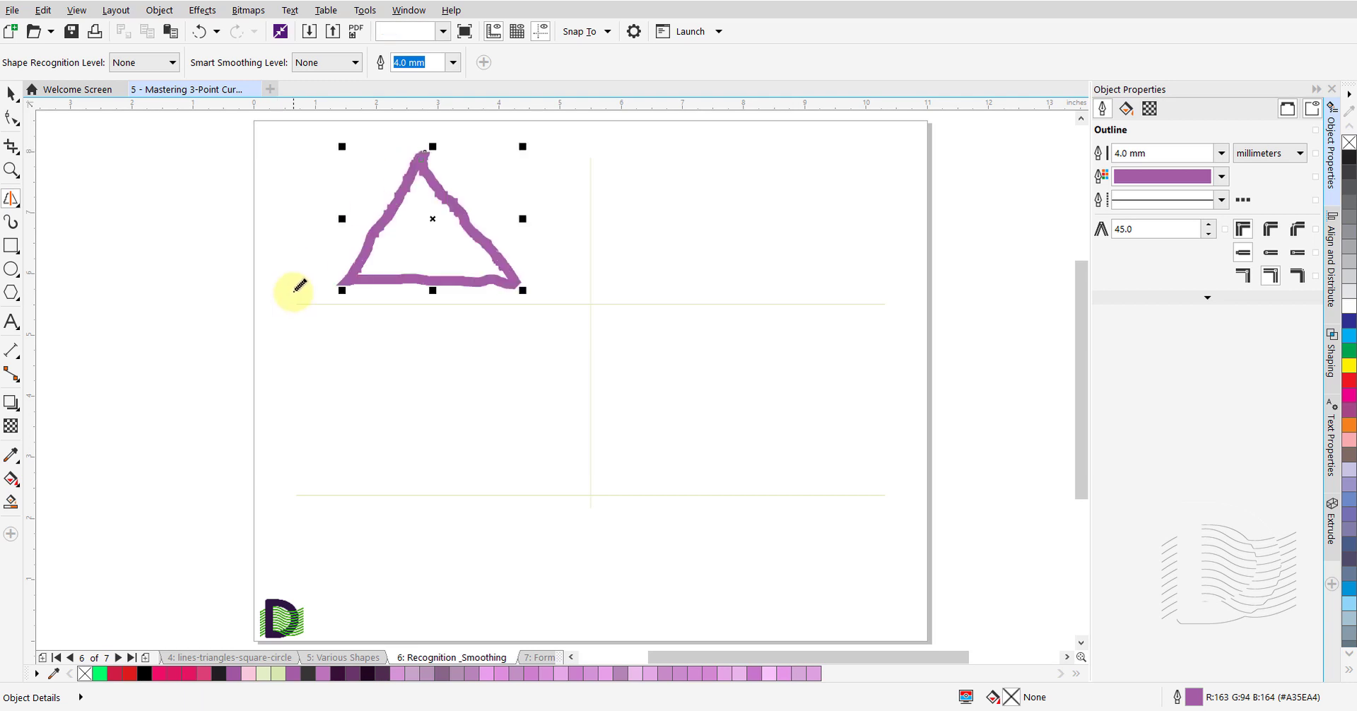
{"action": "key", "text": "space"}
{"action": "left_click", "coordinate": [397, 337]}
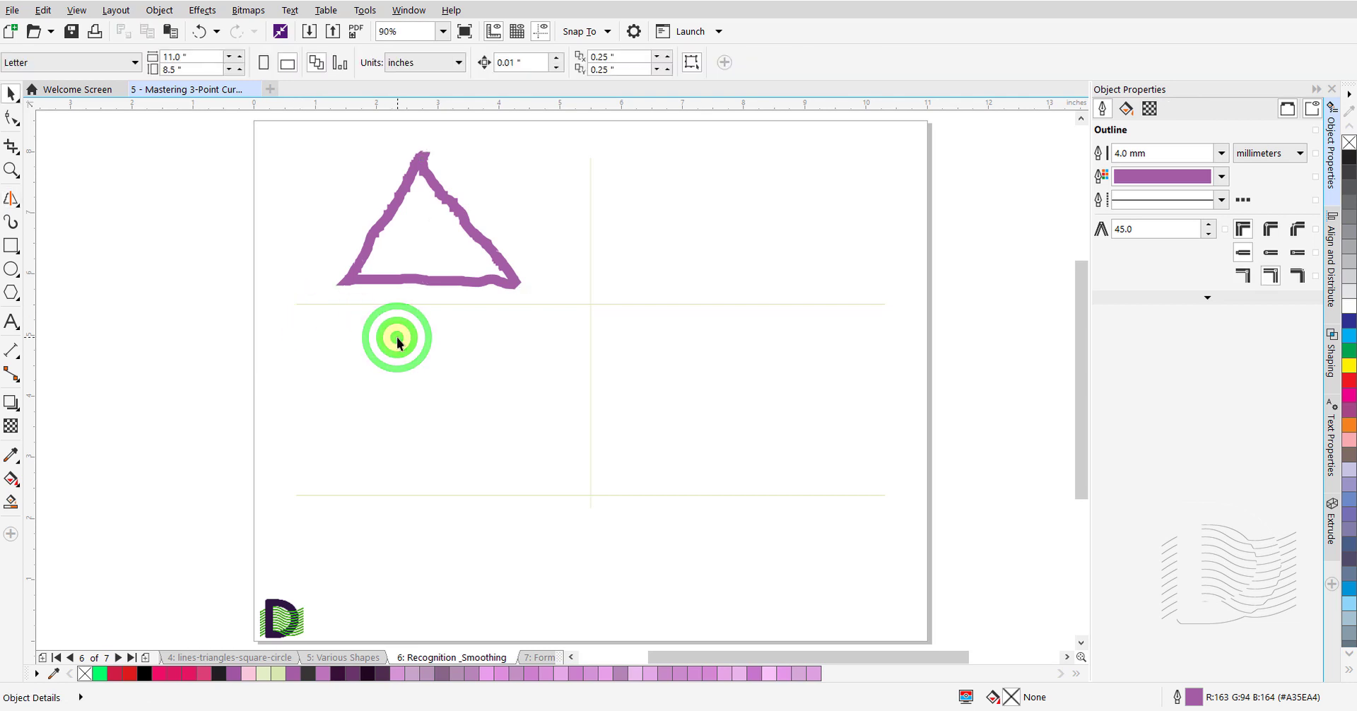
{"action": "key", "text": "space"}
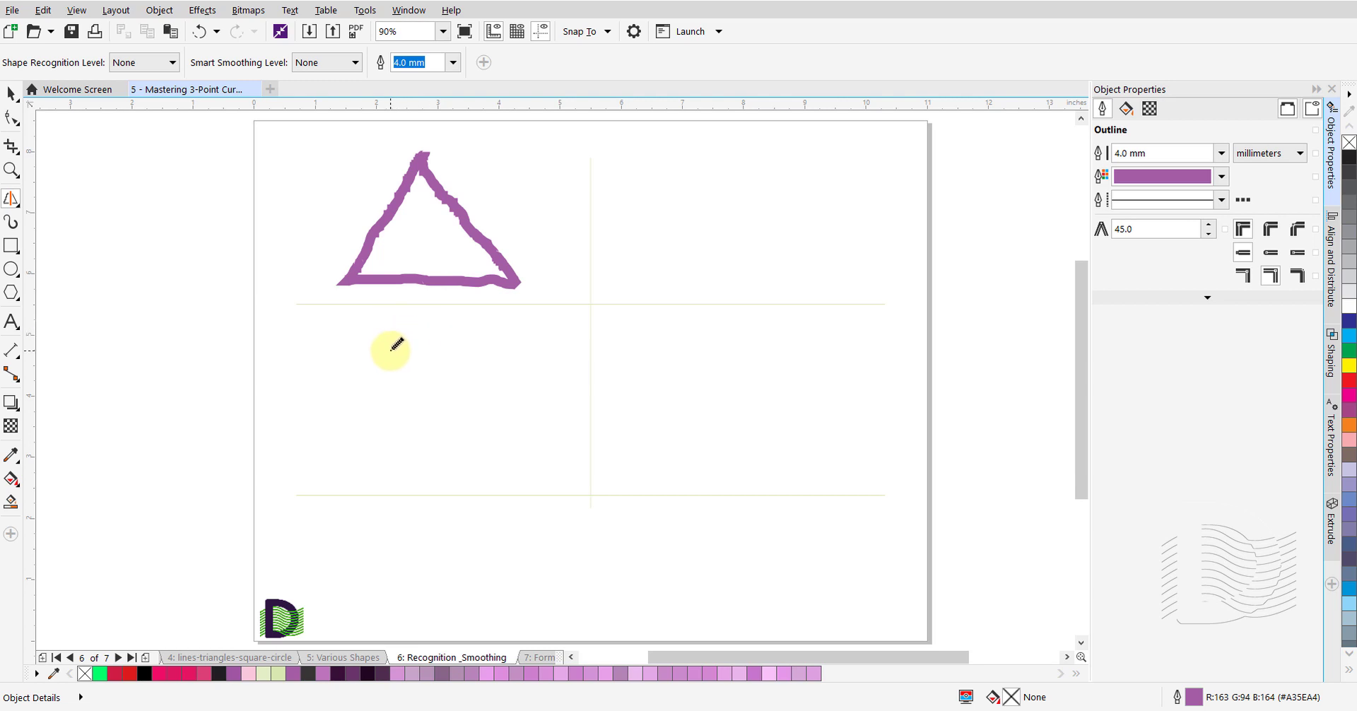
Sketch a closed rectangle about 3 by 1.5 inches in the grid cell below the rough triangle with Smart Drawing, deselect it, and reactivate the tool.
{"action": "left_click", "coordinate": [346, 345]}
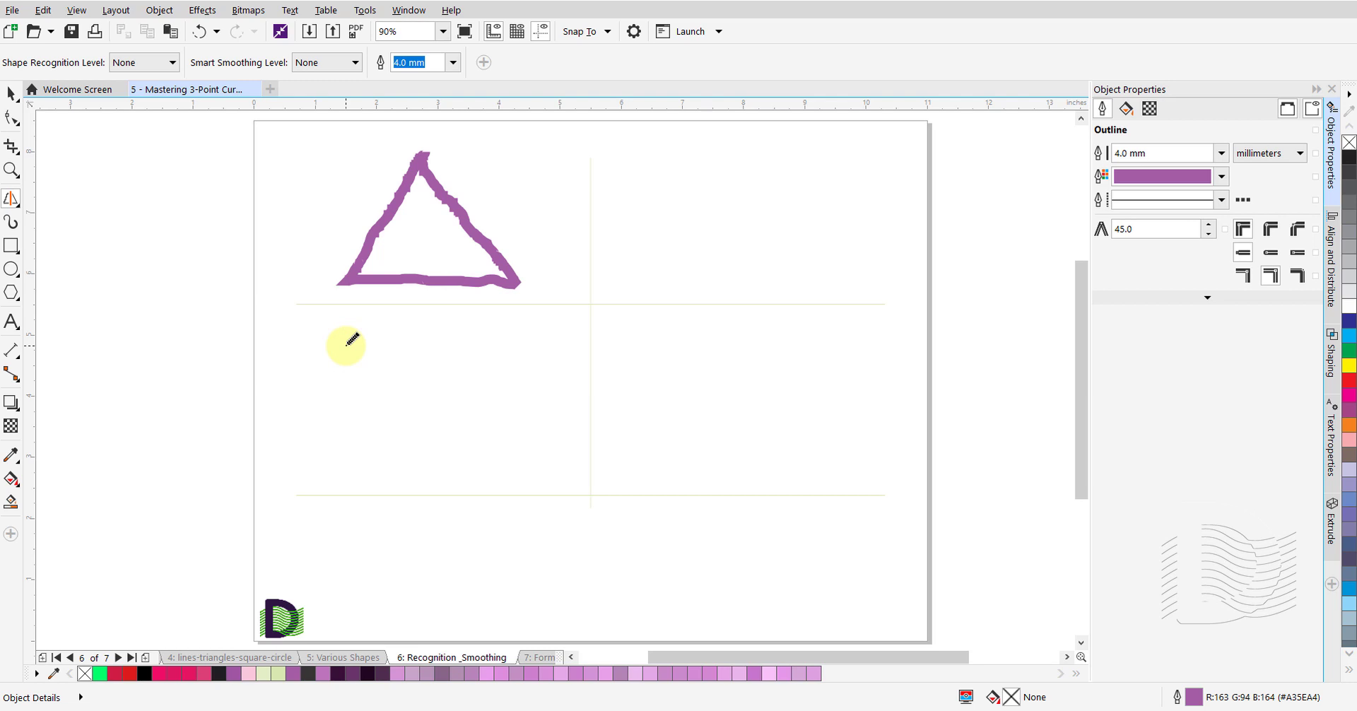
{"action": "mouse_move", "coordinate": [345, 346]}
{"action": "left_mouse_down"}
{"action": "mouse_move", "coordinate": [505, 339]}
{"action": "mouse_move", "coordinate": [525, 424]}
{"action": "left_mouse_up"}
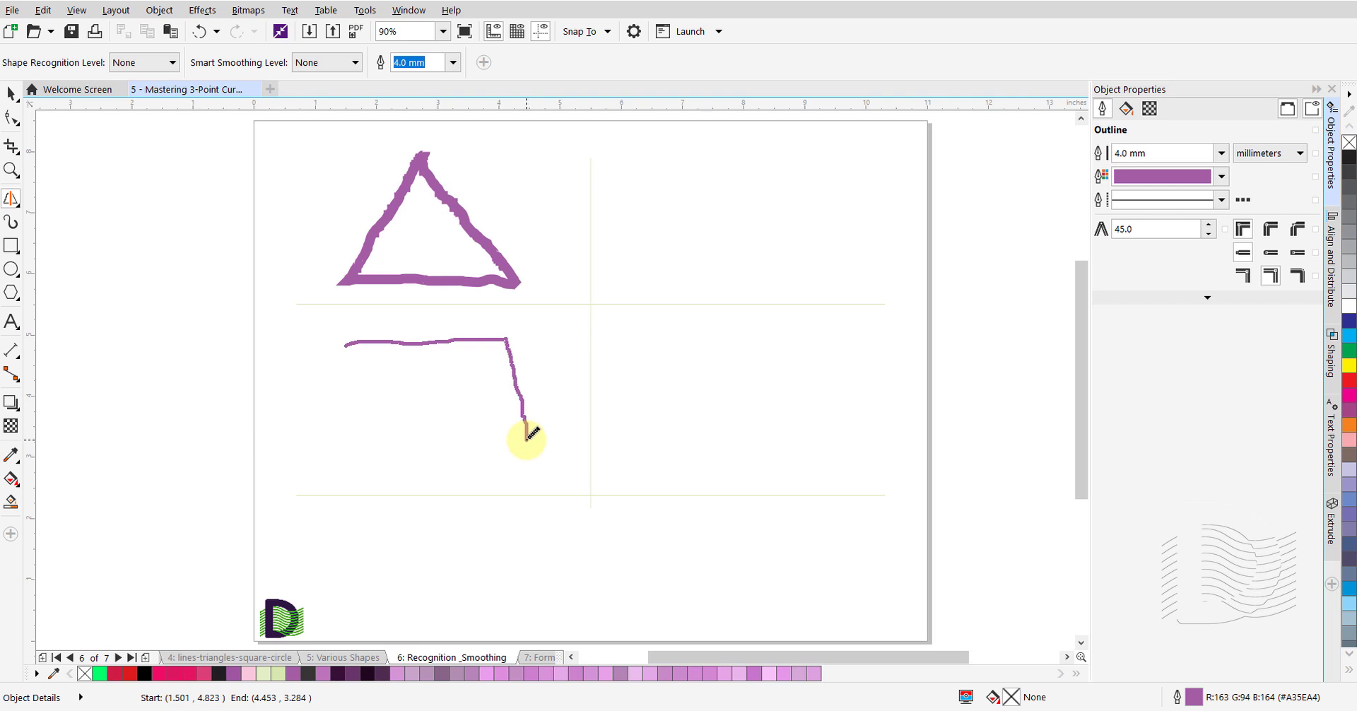
{"action": "mouse_move", "coordinate": [525, 433]}
{"action": "left_mouse_down"}
{"action": "mouse_move", "coordinate": [344, 441]}
{"action": "mouse_move", "coordinate": [341, 353]}
{"action": "left_mouse_up"}
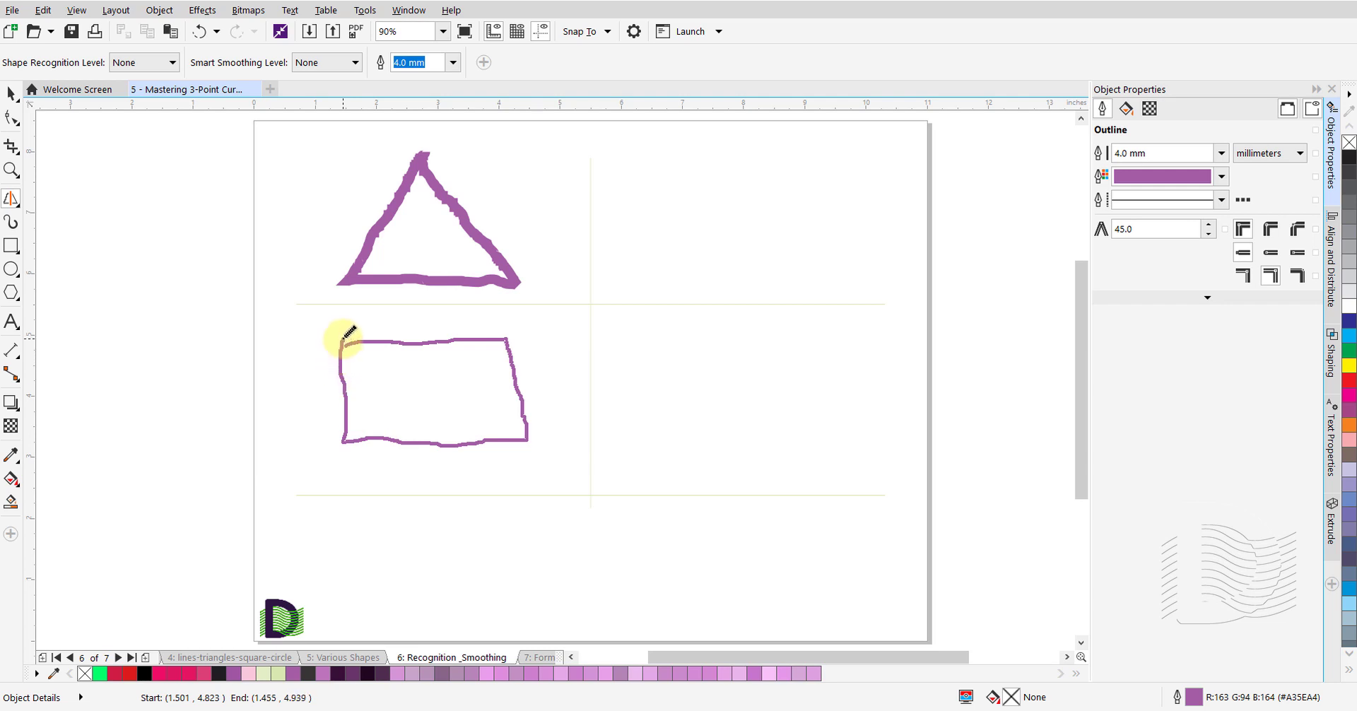
{"action": "left_click_drag", "start_coordinate": [343, 339], "coordinate": [344, 339]}
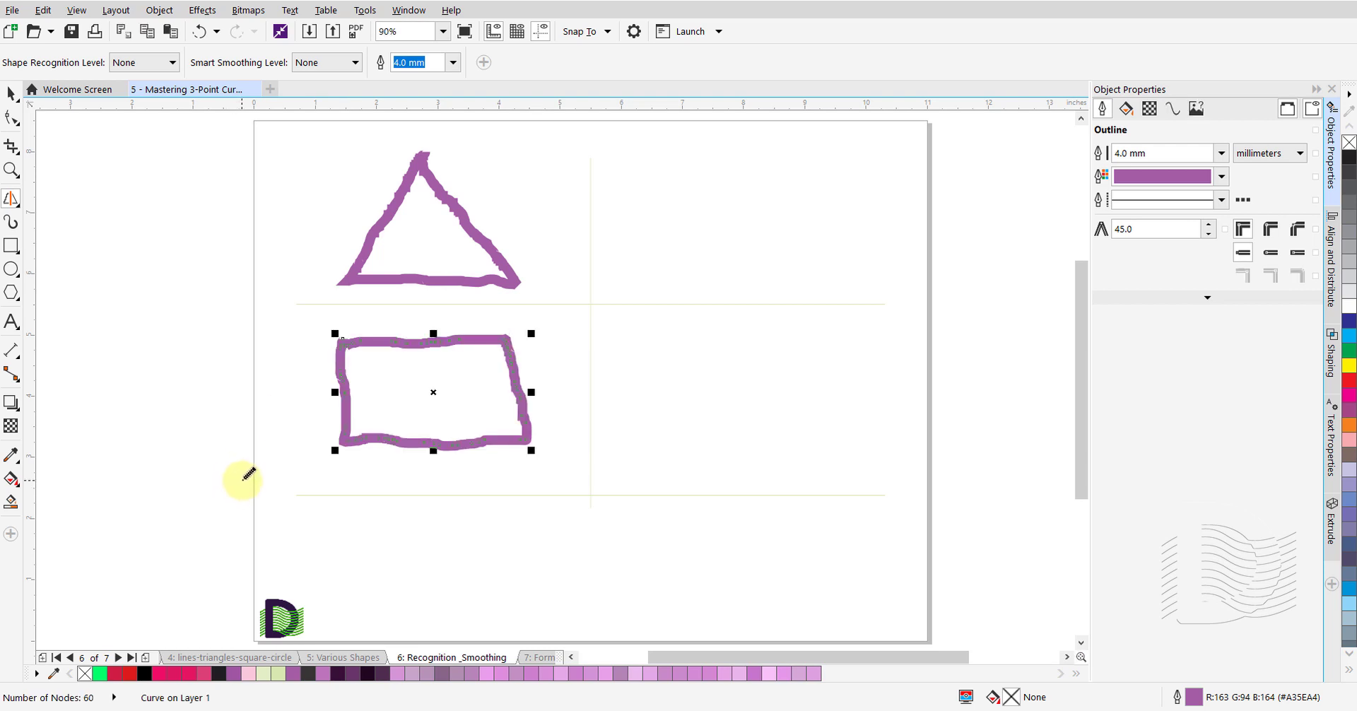
{"action": "key", "text": "space"}
{"action": "left_click", "coordinate": [357, 515]}
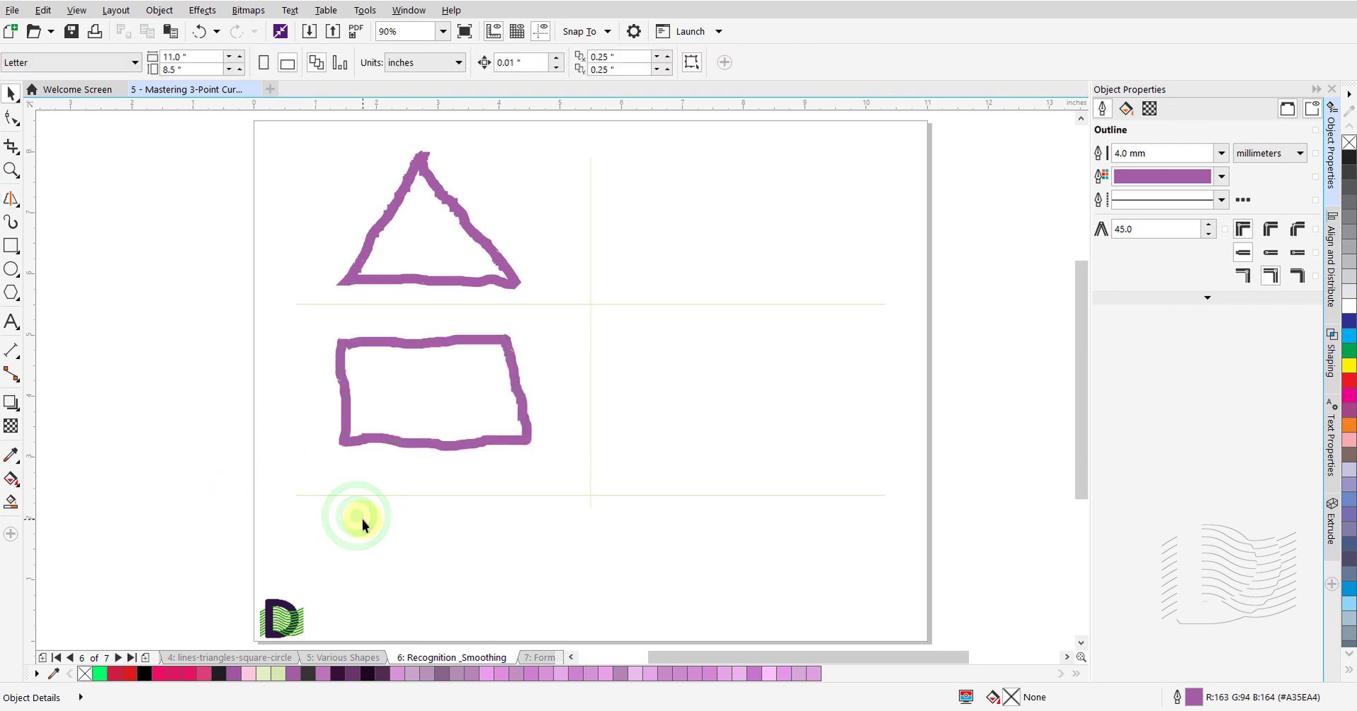
{"action": "key", "text": "space"}
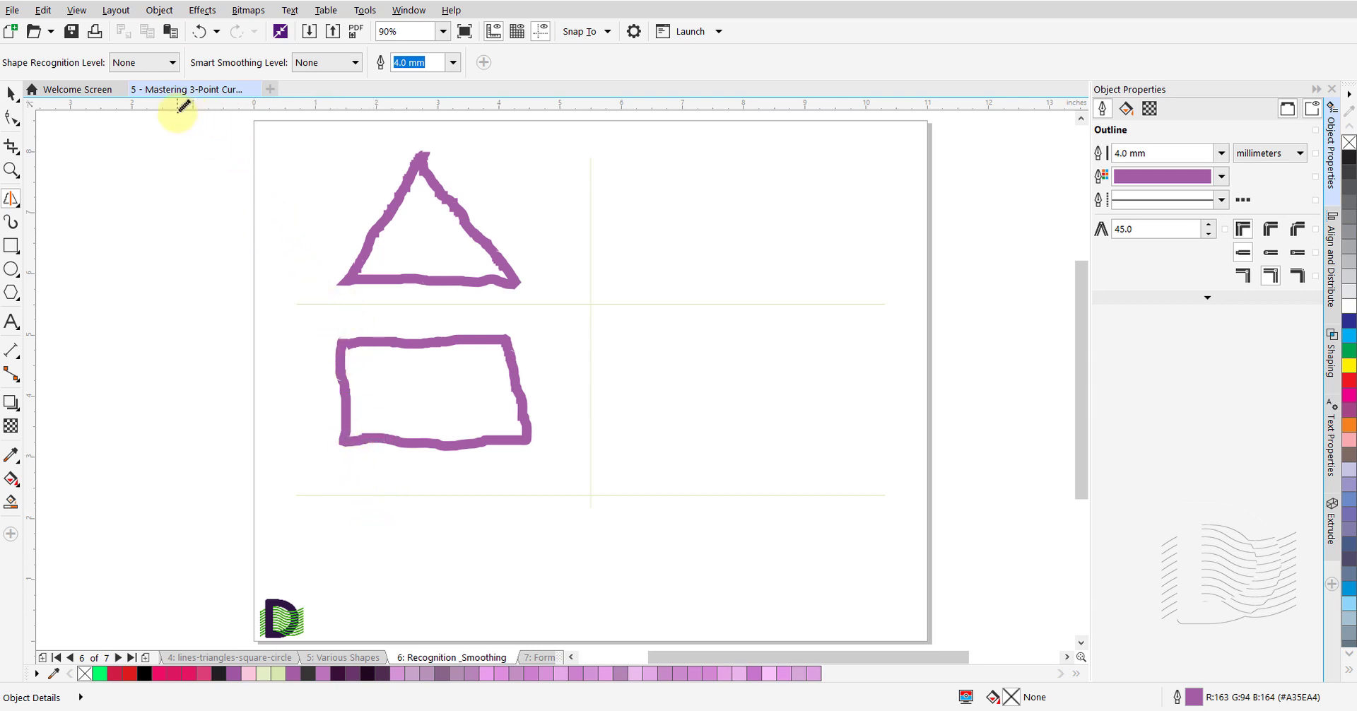
Set Smart Drawing's shape recognition level and smart smoothing level both to Medium.
{"action": "left_click", "coordinate": [173, 65]}
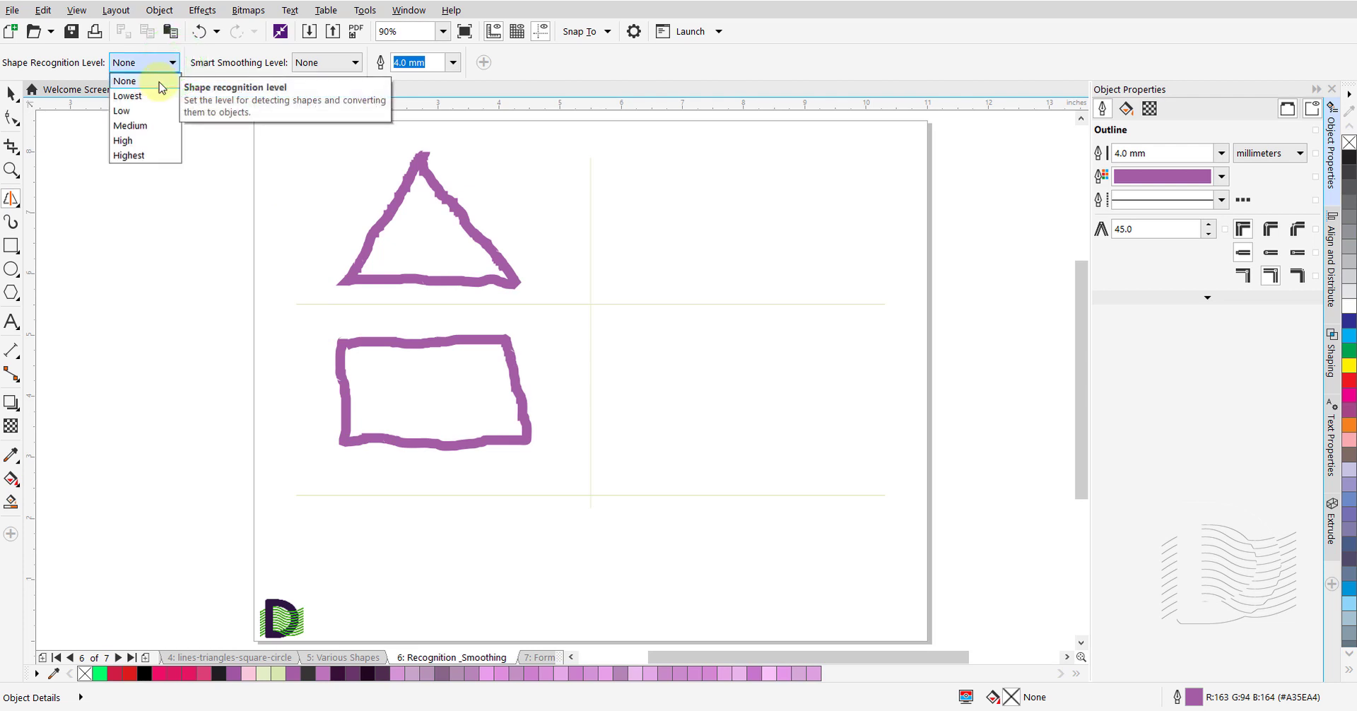
{"action": "left_click", "coordinate": [146, 125]}
{"action": "left_click", "coordinate": [351, 63]}
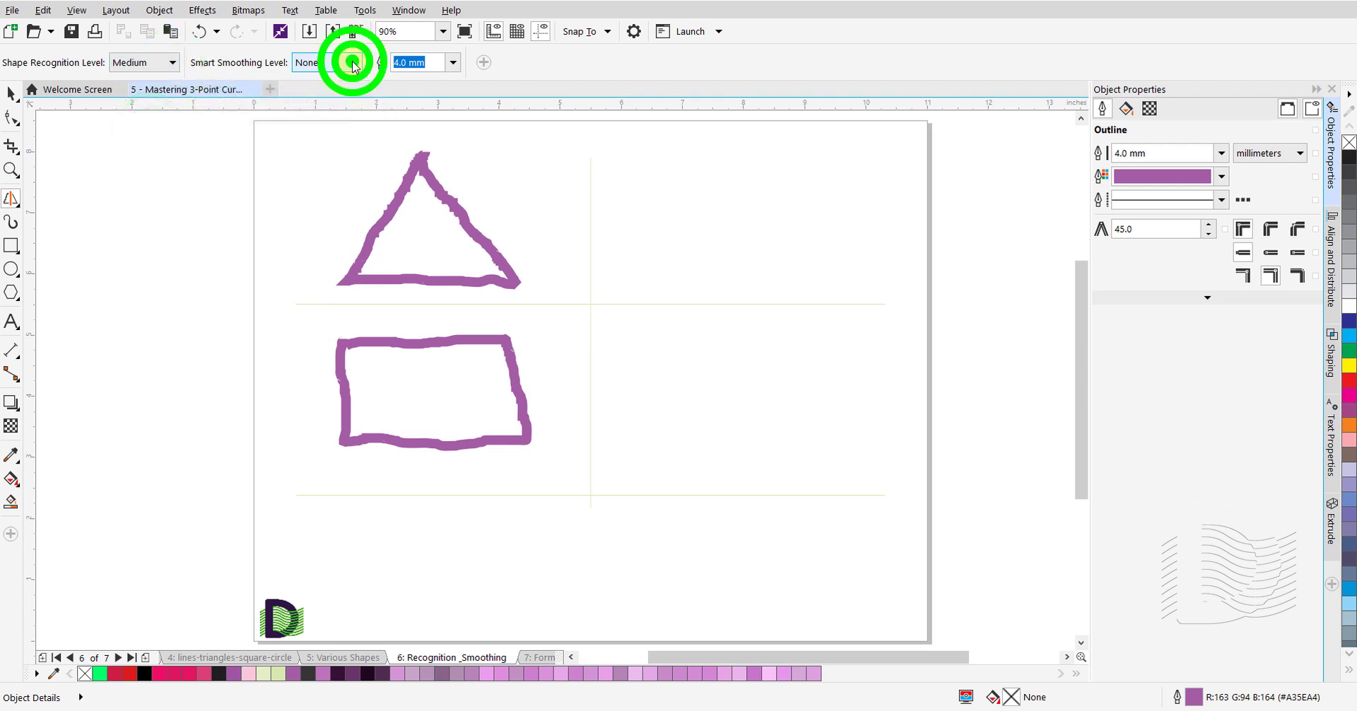
{"action": "left_click", "coordinate": [315, 123]}
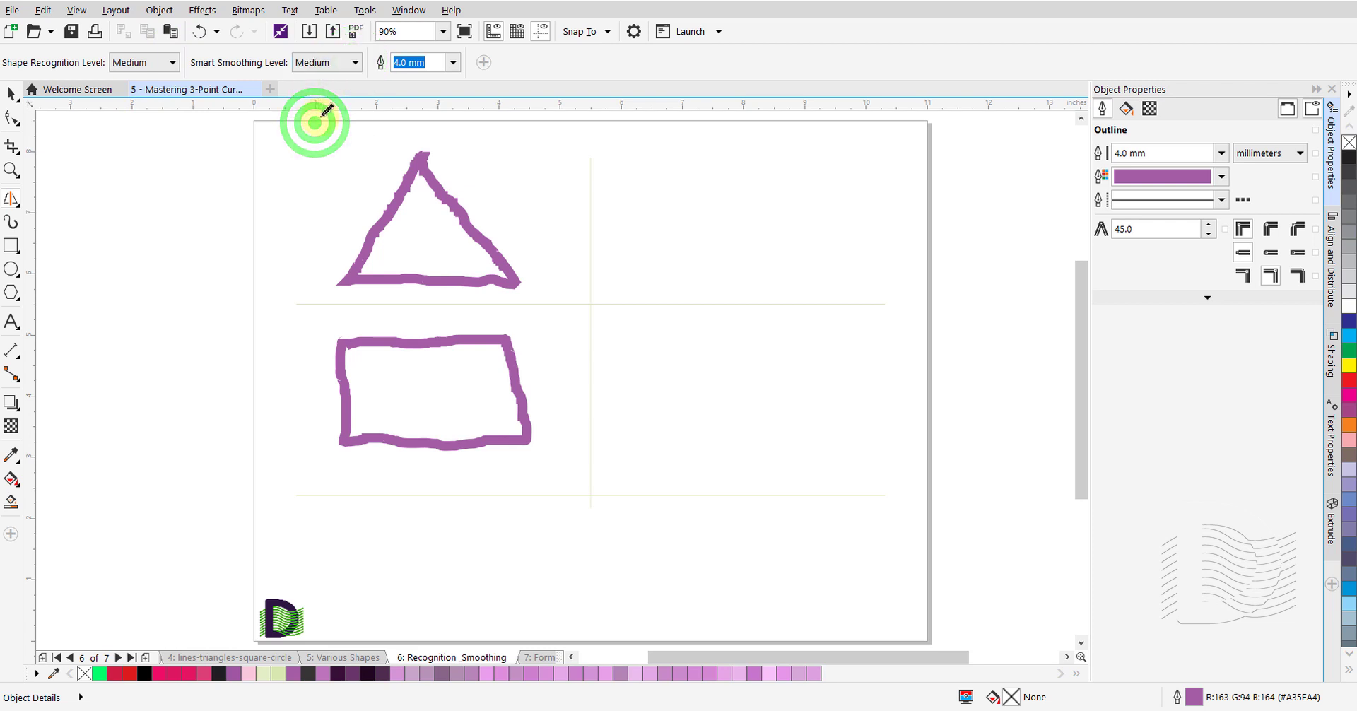
Sketch a closed triangle in the upper-right cell of the guide grid with Smart Drawing, and deselect it.
{"action": "left_click", "coordinate": [740, 165]}
{"action": "mouse_move", "coordinate": [739, 164]}
{"action": "left_mouse_down"}
{"action": "mouse_move", "coordinate": [825, 280]}
{"action": "mouse_move", "coordinate": [671, 276]}
{"action": "mouse_move", "coordinate": [737, 160]}
{"action": "left_mouse_up"}
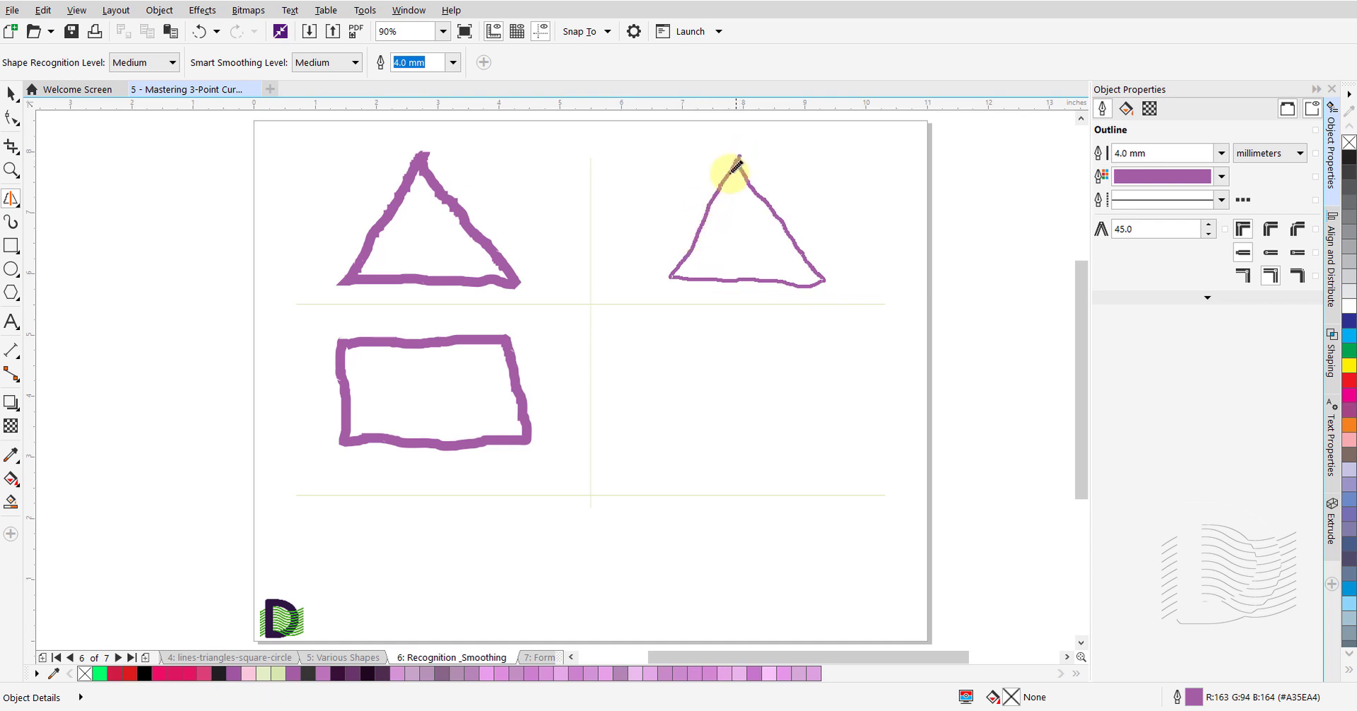
{"action": "left_click", "coordinate": [692, 356]}
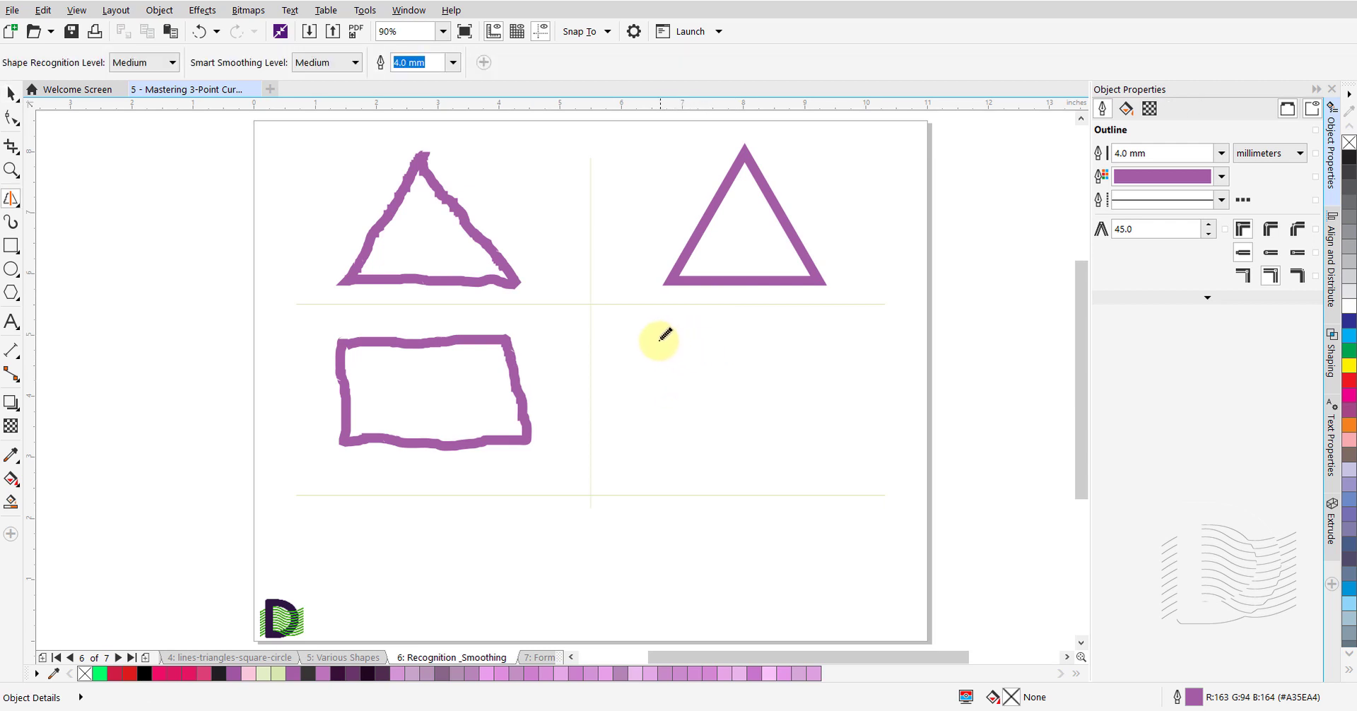
Sketch a rectangle about 3.0 by 1.8 inches in the cell below the new triangle with Smart Drawing, deselect it, and reactivate the tool.
{"action": "mouse_move", "coordinate": [658, 341]}
{"action": "left_mouse_down"}
{"action": "mouse_move", "coordinate": [820, 336]}
{"action": "mouse_move", "coordinate": [840, 442]}
{"action": "mouse_move", "coordinate": [678, 441]}
{"action": "mouse_move", "coordinate": [661, 430]}
{"action": "mouse_move", "coordinate": [661, 338]}
{"action": "left_mouse_up"}
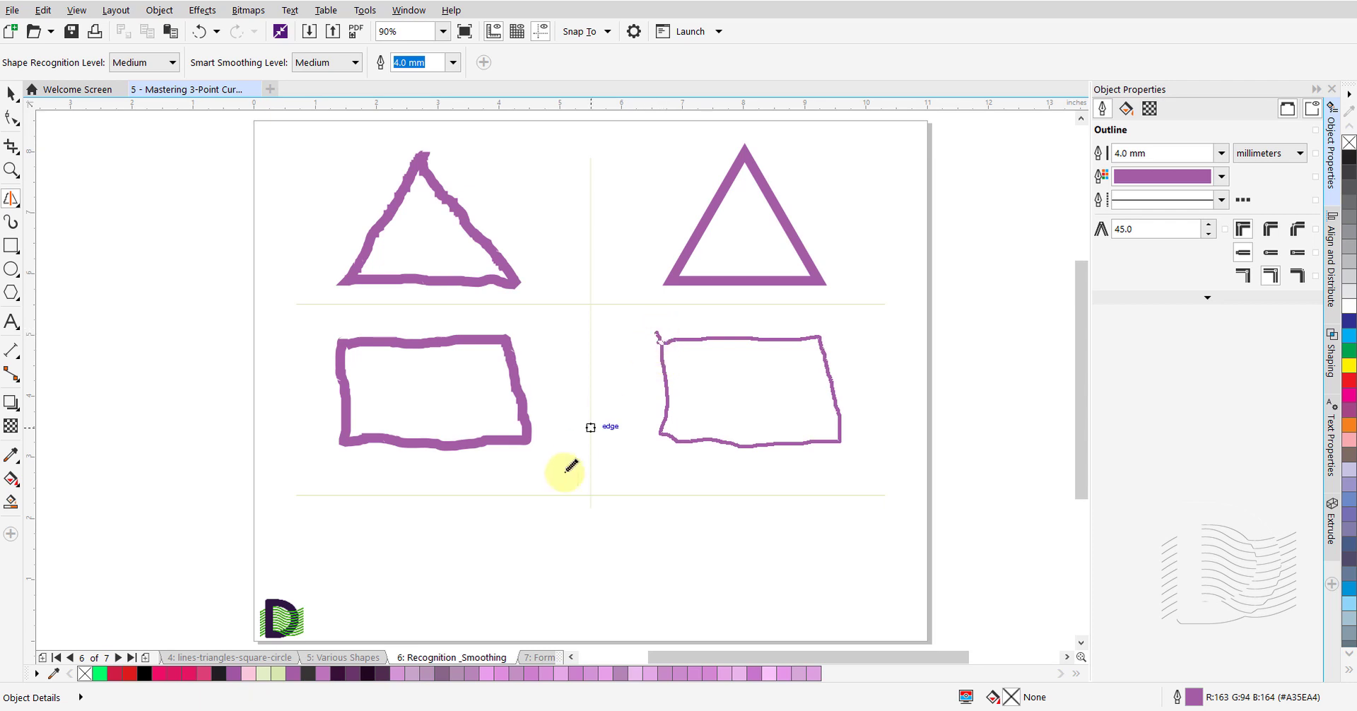
{"action": "key", "text": "space"}
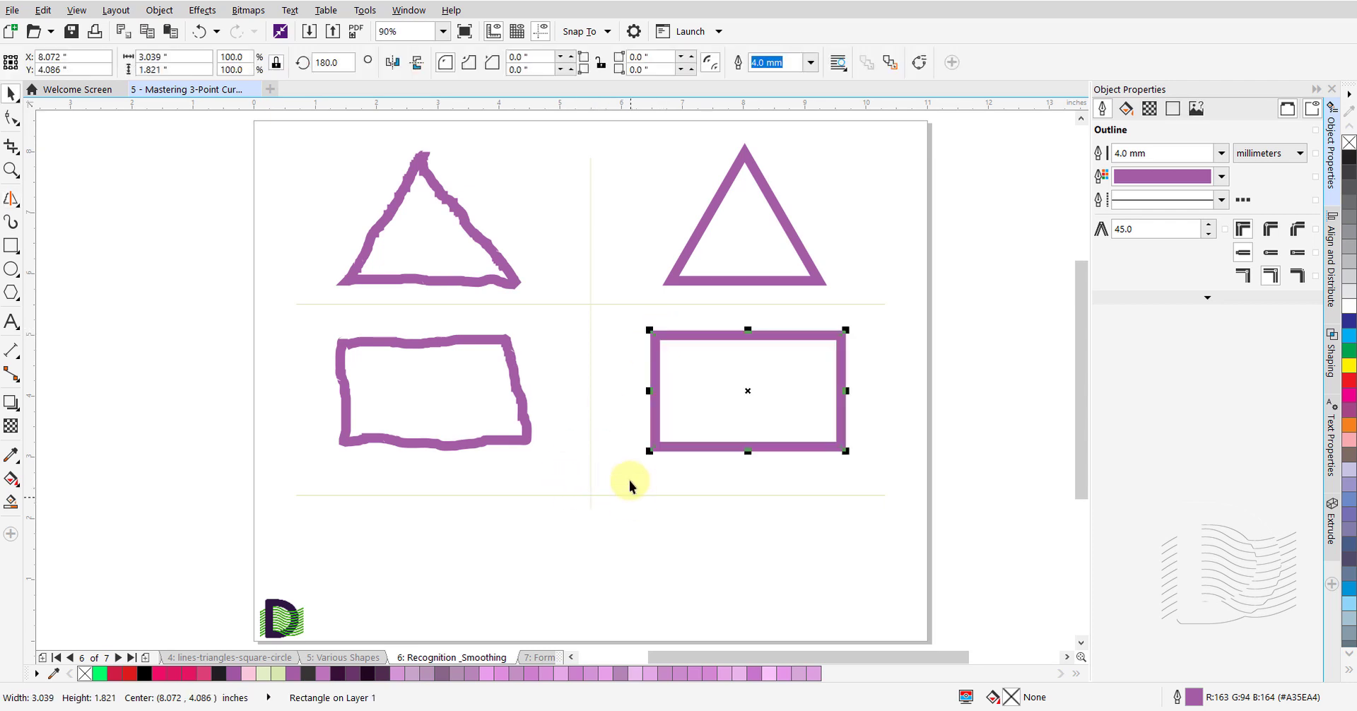
{"action": "left_click", "coordinate": [624, 478]}
{"action": "key", "text": "space"}
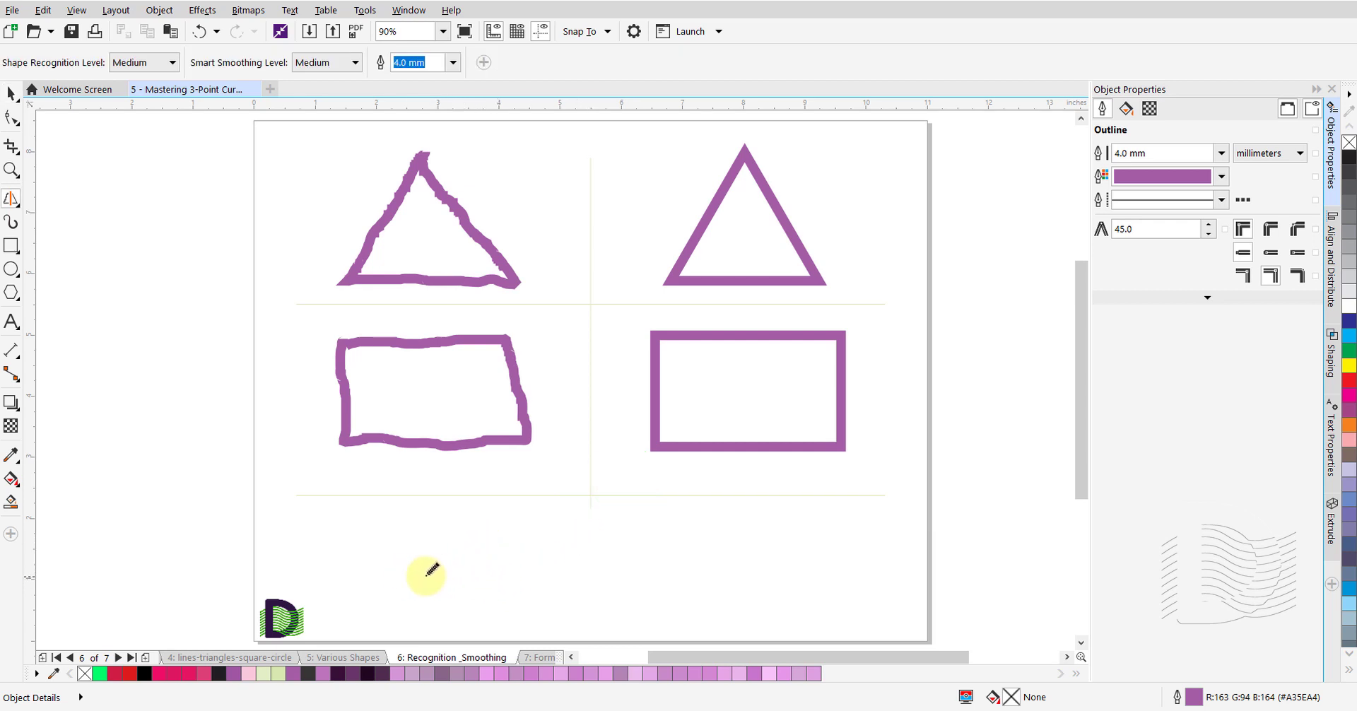
Sketch a right-pointing arrow about 3.3 inches long below the guide grid with Smart Drawing, erasing back the overlong shaft before adding the head, and deselect.
{"action": "left_click_drag", "start_coordinate": [435, 572], "coordinate": [738, 562]}
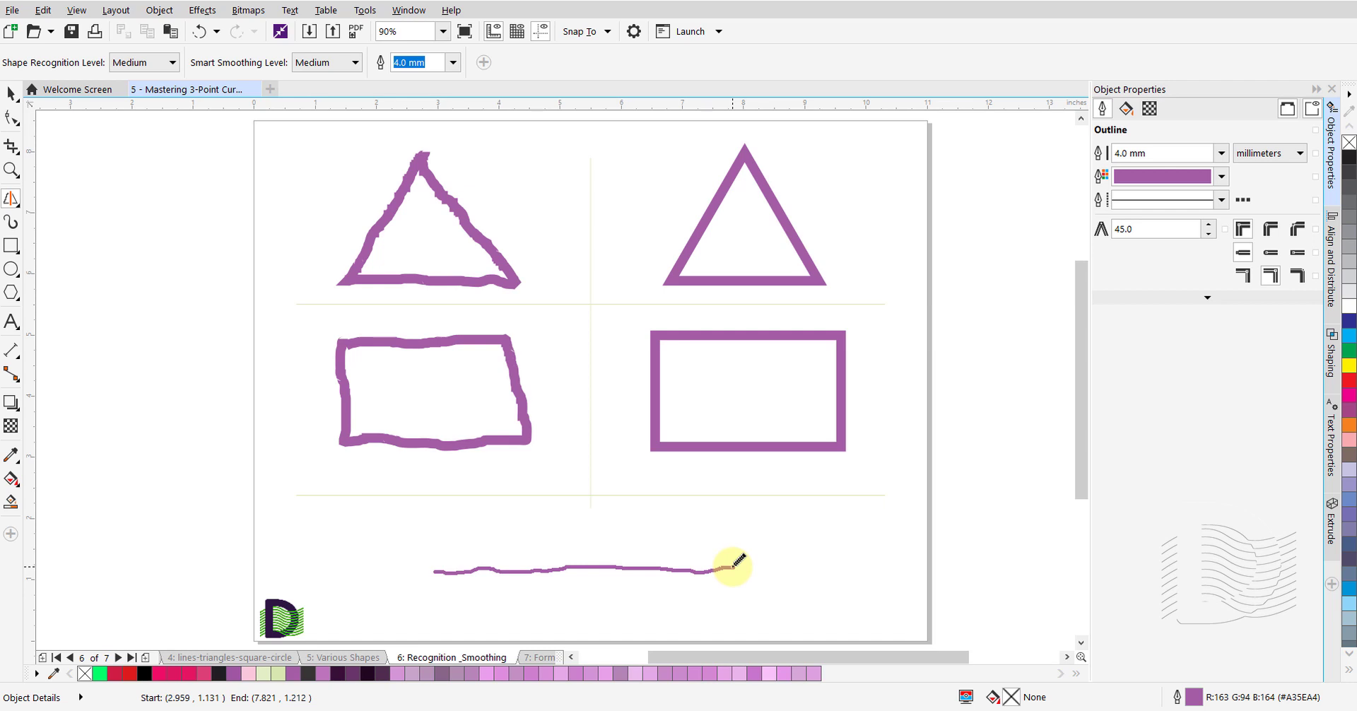
{"action": "left_click_drag", "start_coordinate": [738, 562], "coordinate": [641, 564]}
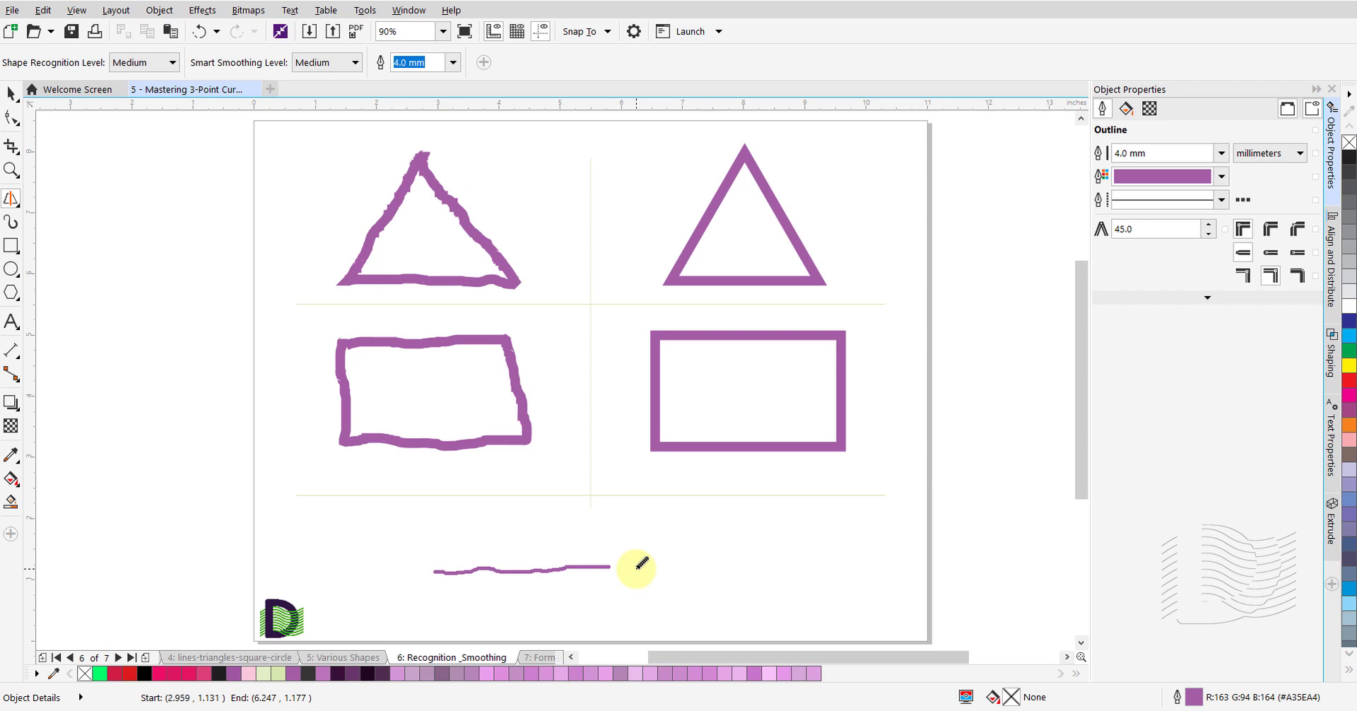
{"action": "mouse_move", "coordinate": [641, 564]}
{"action": "left_mouse_down"}
{"action": "mouse_move", "coordinate": [637, 550]}
{"action": "mouse_move", "coordinate": [616, 588]}
{"action": "left_mouse_up"}
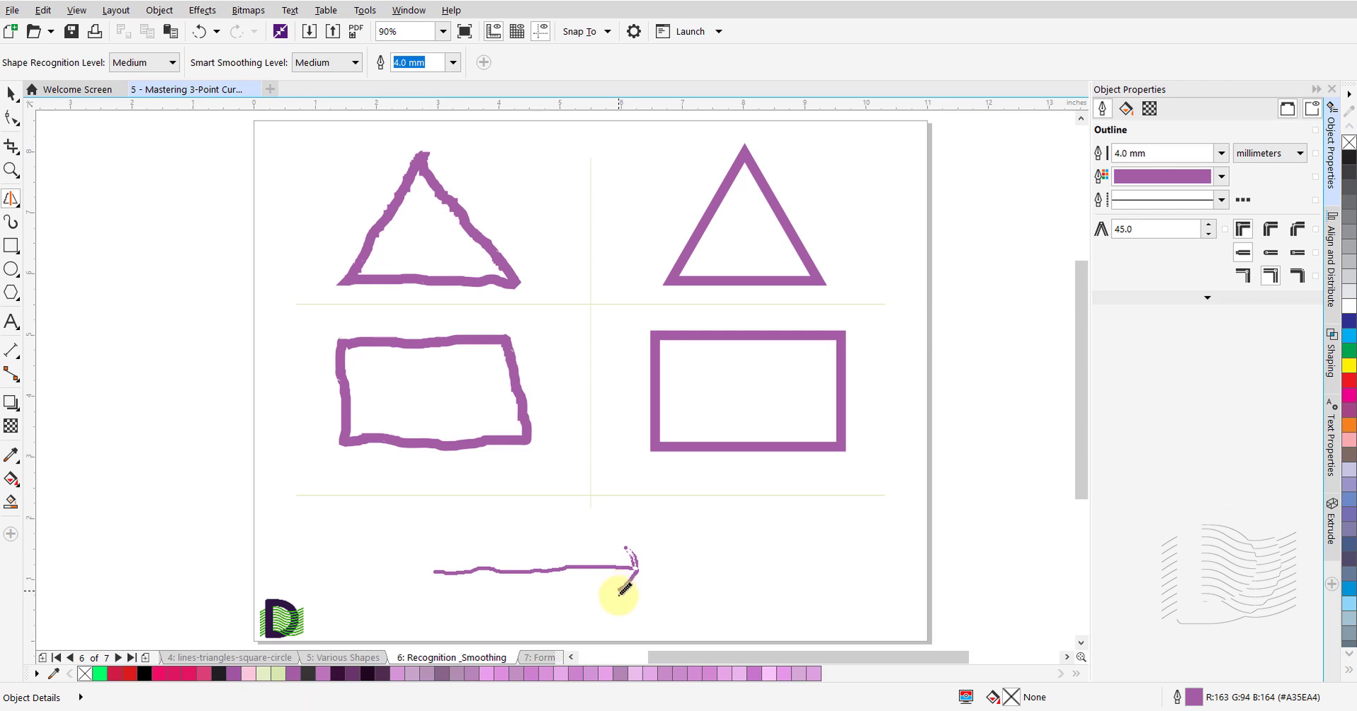
{"action": "left_click", "coordinate": [741, 548]}
{"action": "key", "text": "space"}
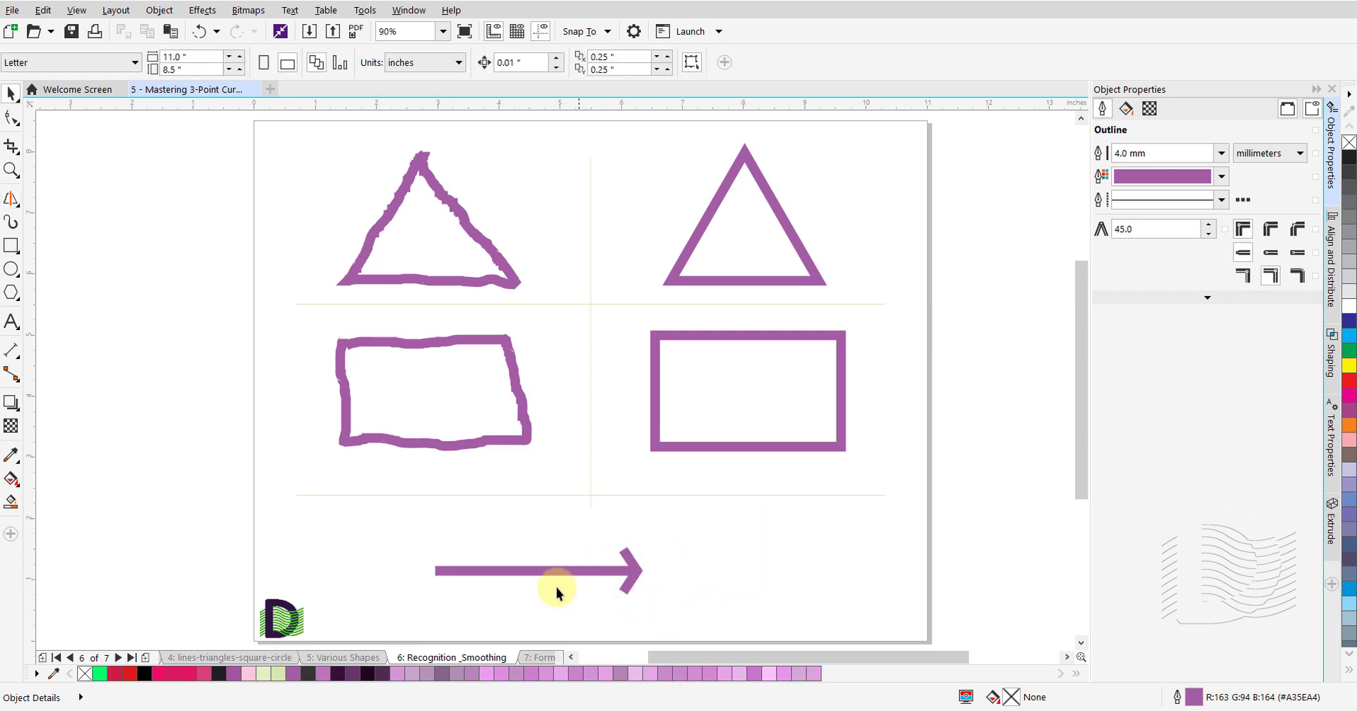
On the Formating page, set the stepped line's outline width to 5.0 mm.
{"action": "left_click", "coordinate": [541, 659]}
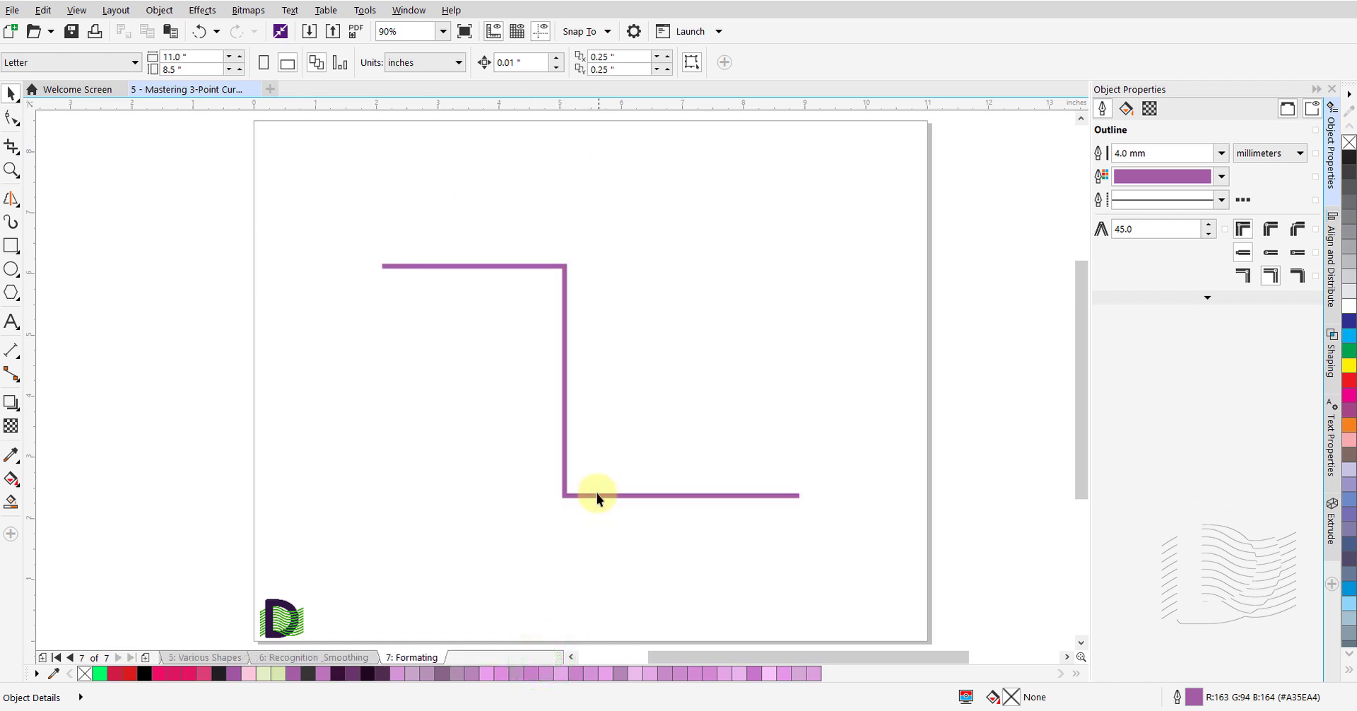
{"action": "left_click", "coordinate": [593, 497]}
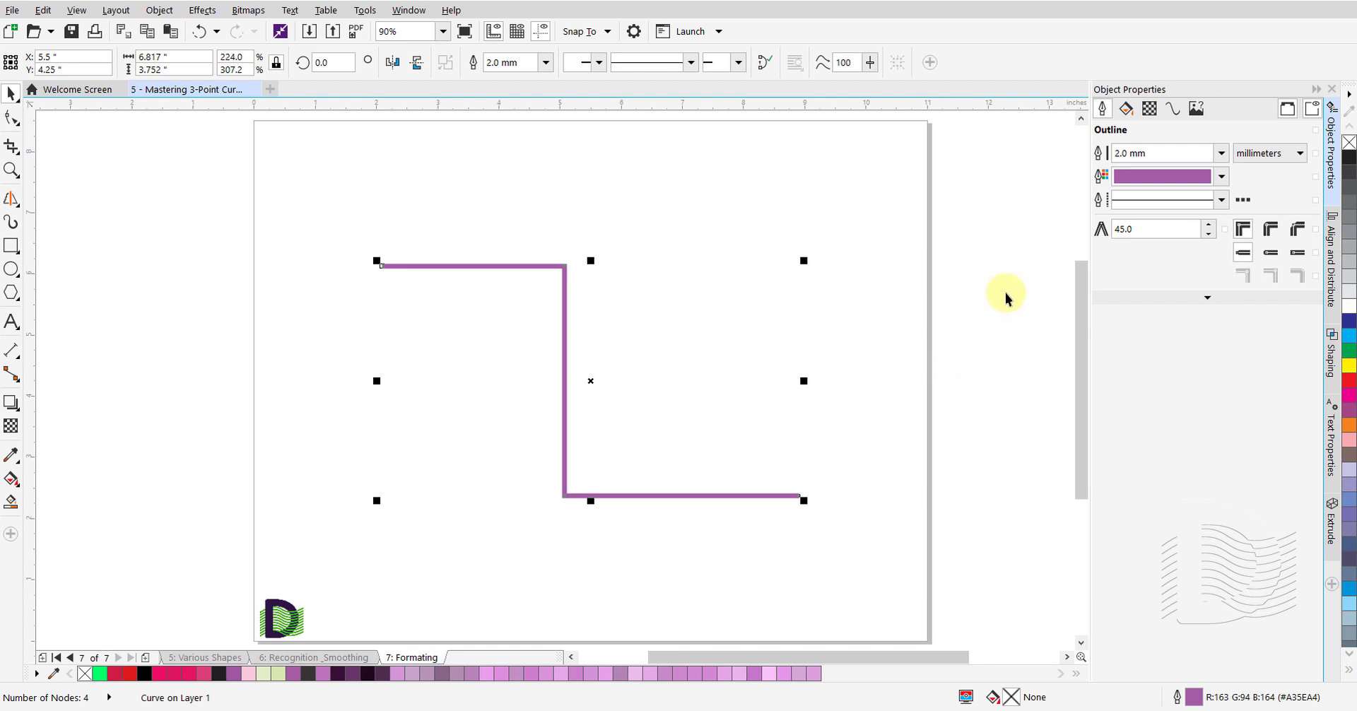
{"action": "left_click", "coordinate": [1221, 152]}
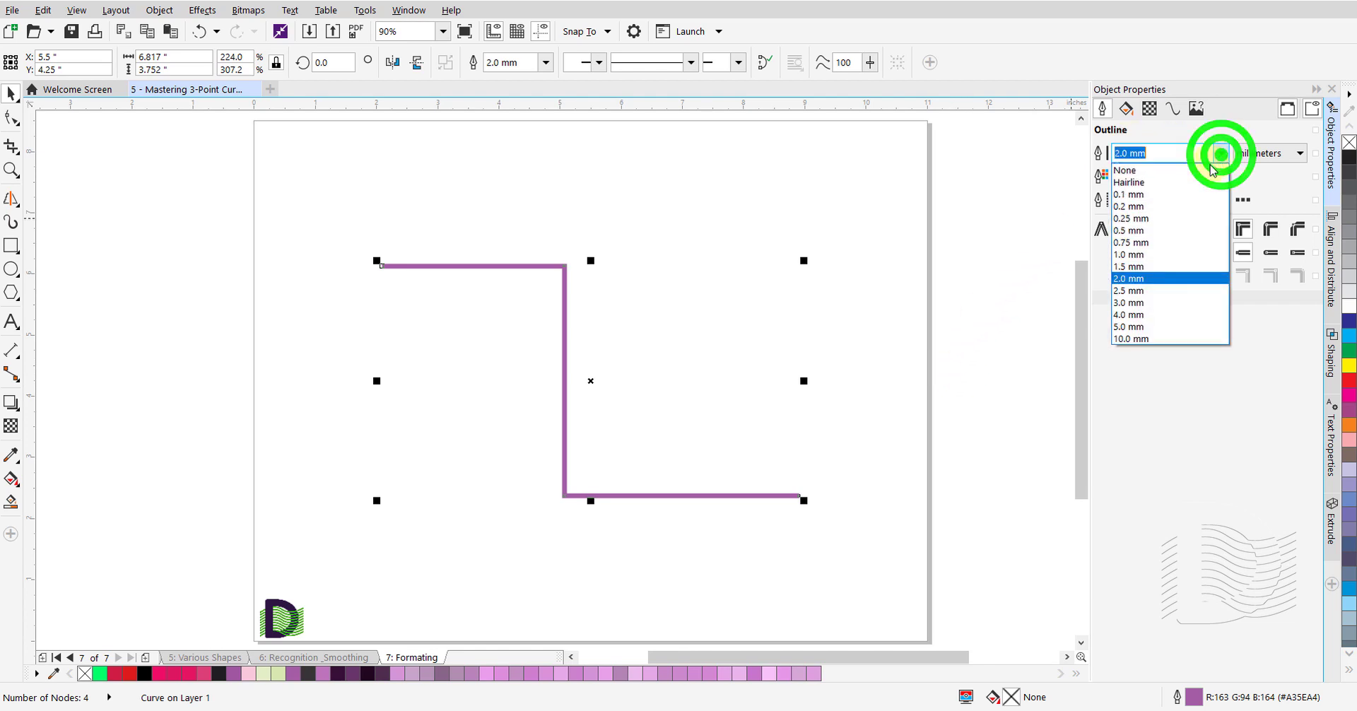
{"action": "left_click", "coordinate": [1162, 327]}
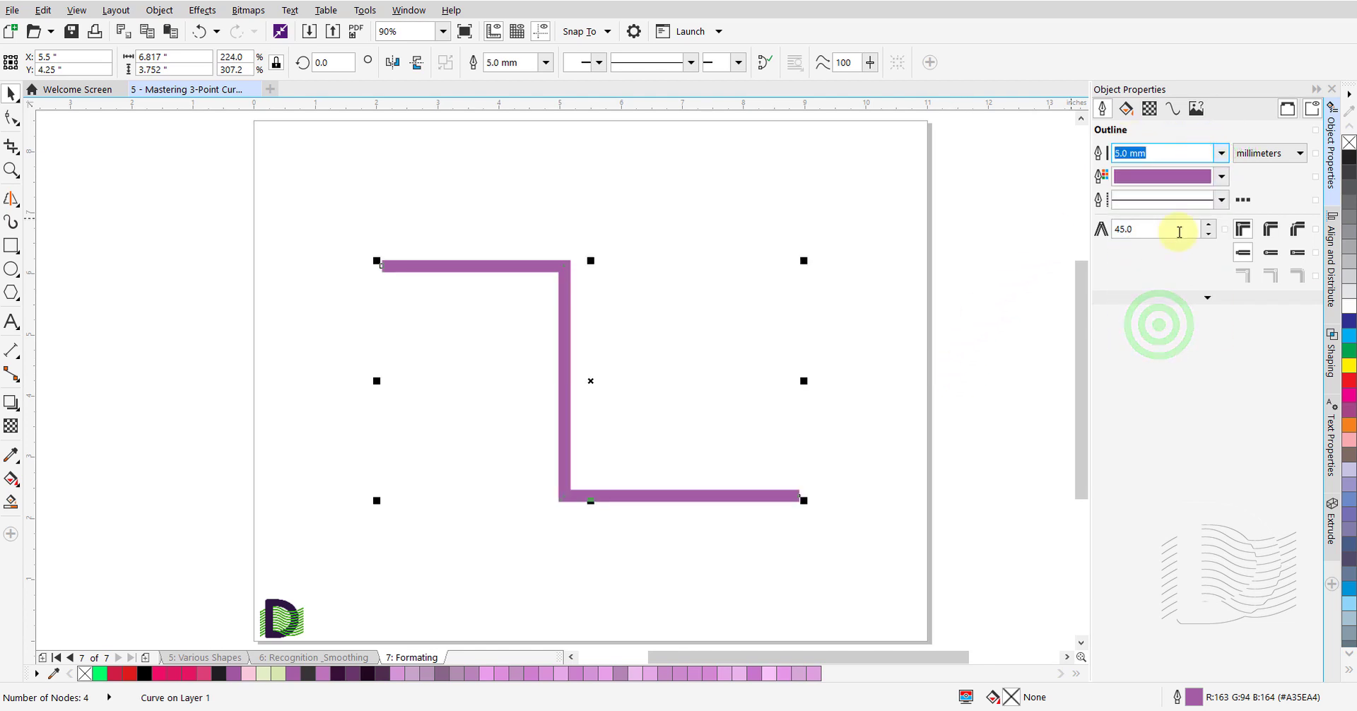
Change the stepped line's outline color to light pink (#EFA1F0) and its line style to long dashes.
{"action": "left_click", "coordinate": [1189, 176]}
{"action": "left_click", "coordinate": [1168, 269]}
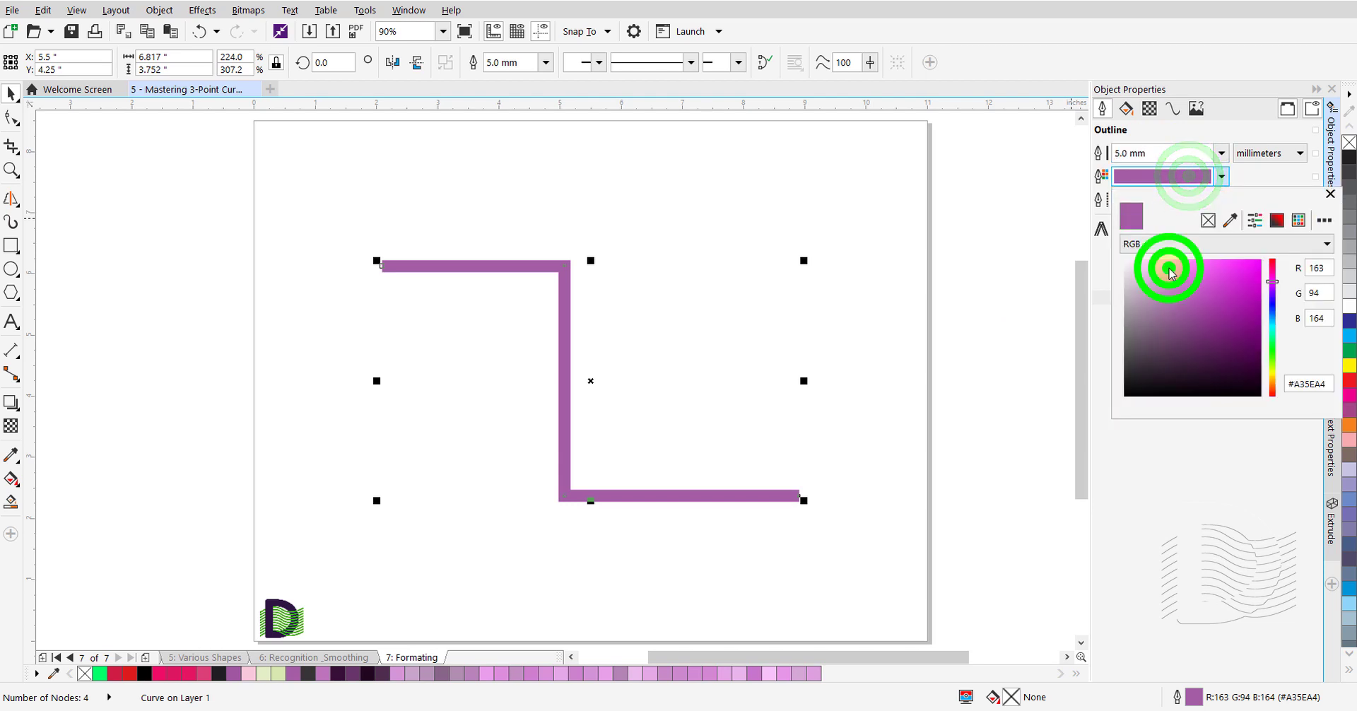
{"action": "left_click", "coordinate": [1257, 178]}
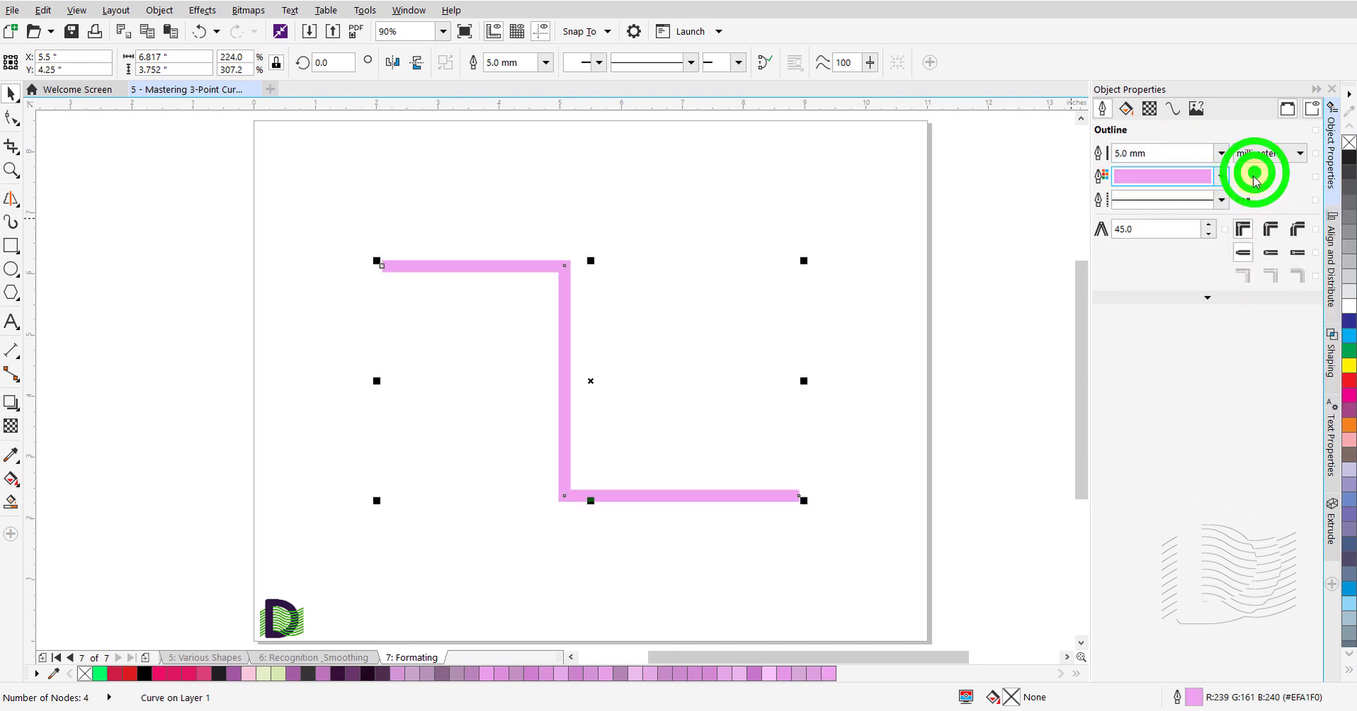
{"action": "left_click", "coordinate": [1220, 200]}
{"action": "left_click", "coordinate": [1243, 408]}
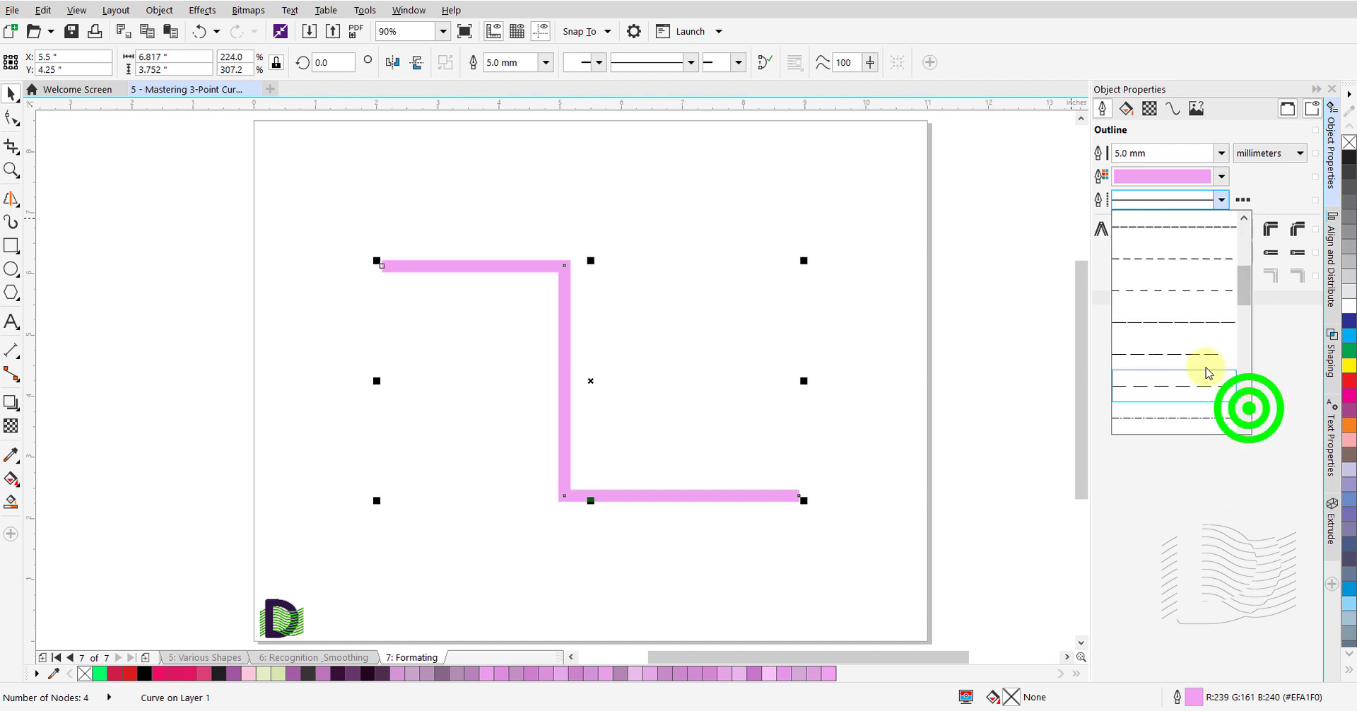
{"action": "left_click", "coordinate": [1203, 330]}
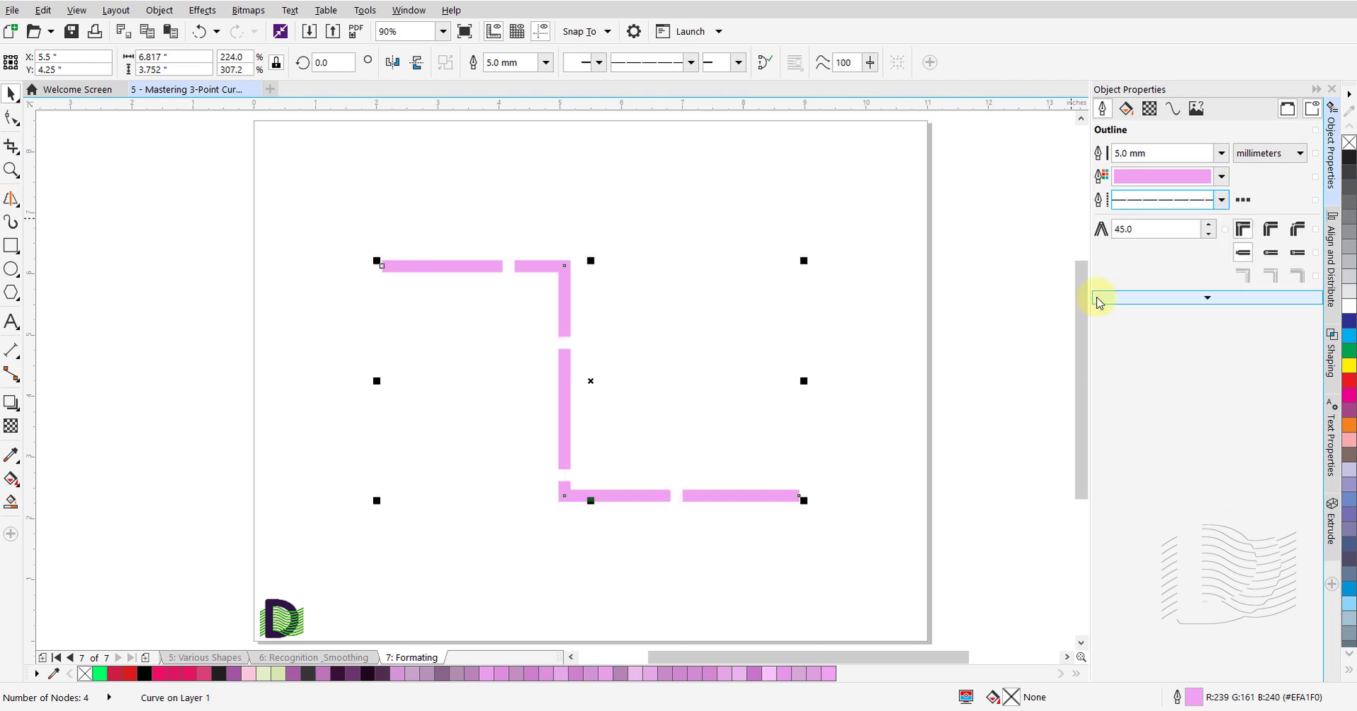
Try rounded and beveled corners on the dashed stepped line, deselecting it to compare each corner style.
{"action": "left_click", "coordinate": [1268, 226]}
{"action": "left_click", "coordinate": [882, 243]}
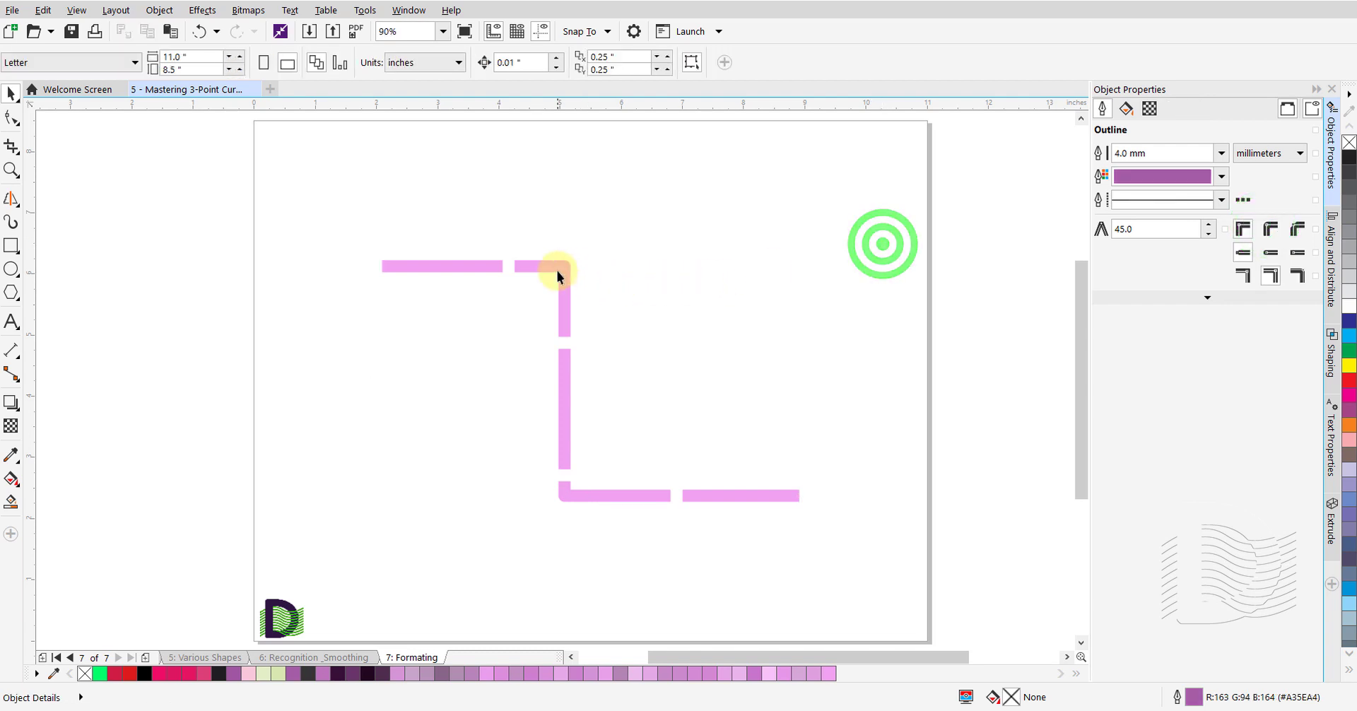
{"action": "left_click", "coordinate": [565, 315]}
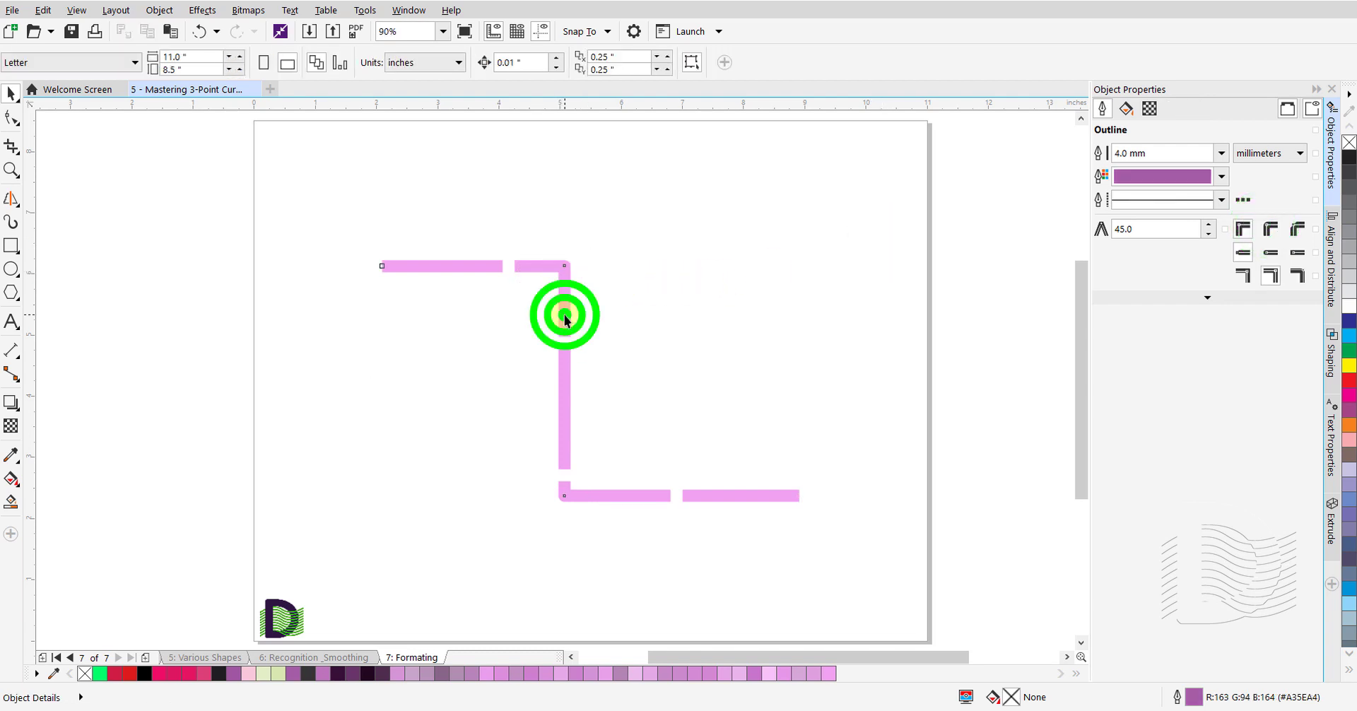
{"action": "left_click", "coordinate": [1296, 229]}
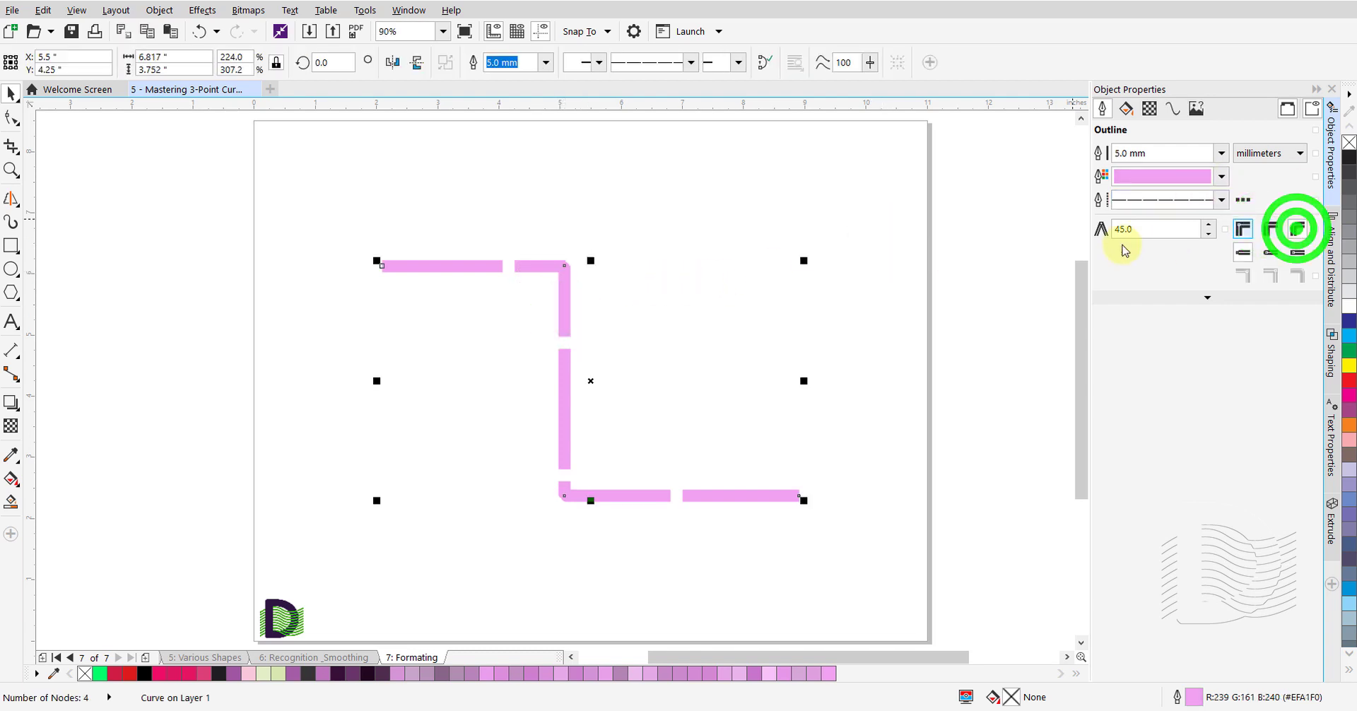
{"action": "left_click", "coordinate": [801, 195]}
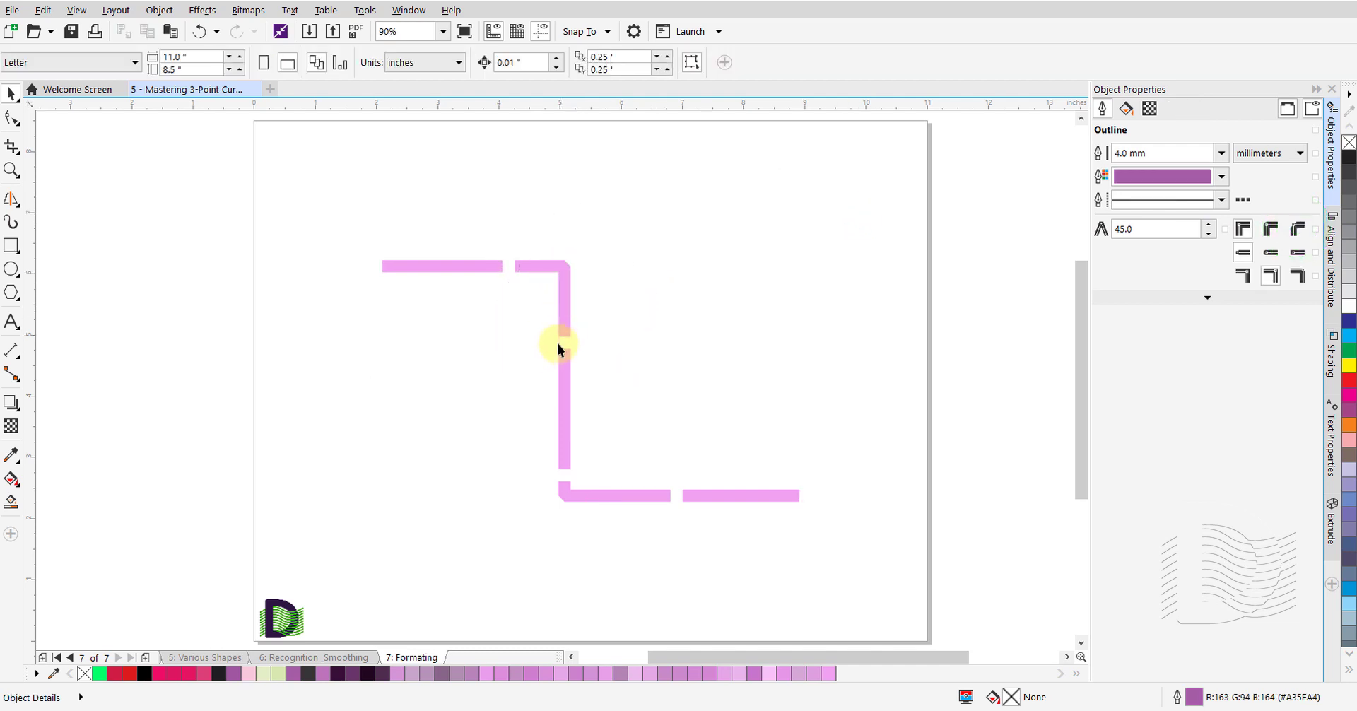
Set the dashed stepped line back to mitered corners and deselect it.
{"action": "left_click", "coordinate": [563, 361]}
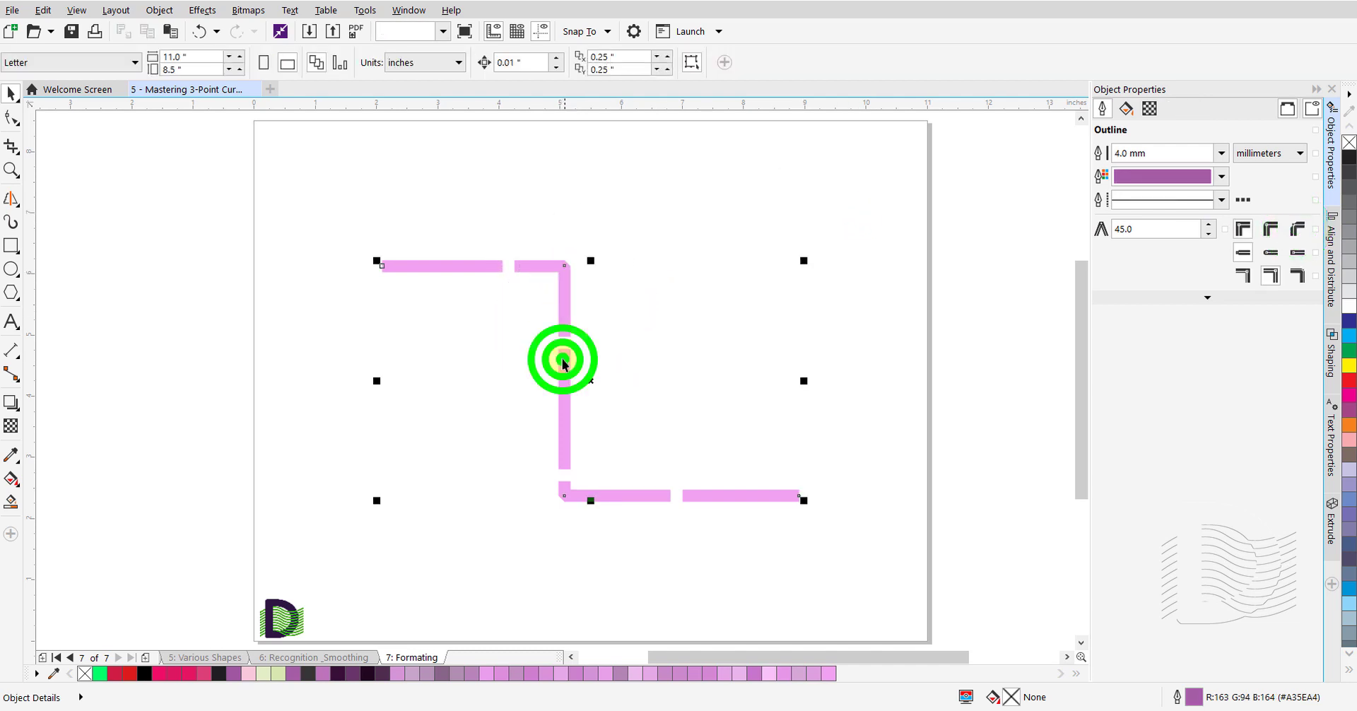
{"action": "left_click", "coordinate": [1242, 227]}
{"action": "left_click", "coordinate": [793, 205]}
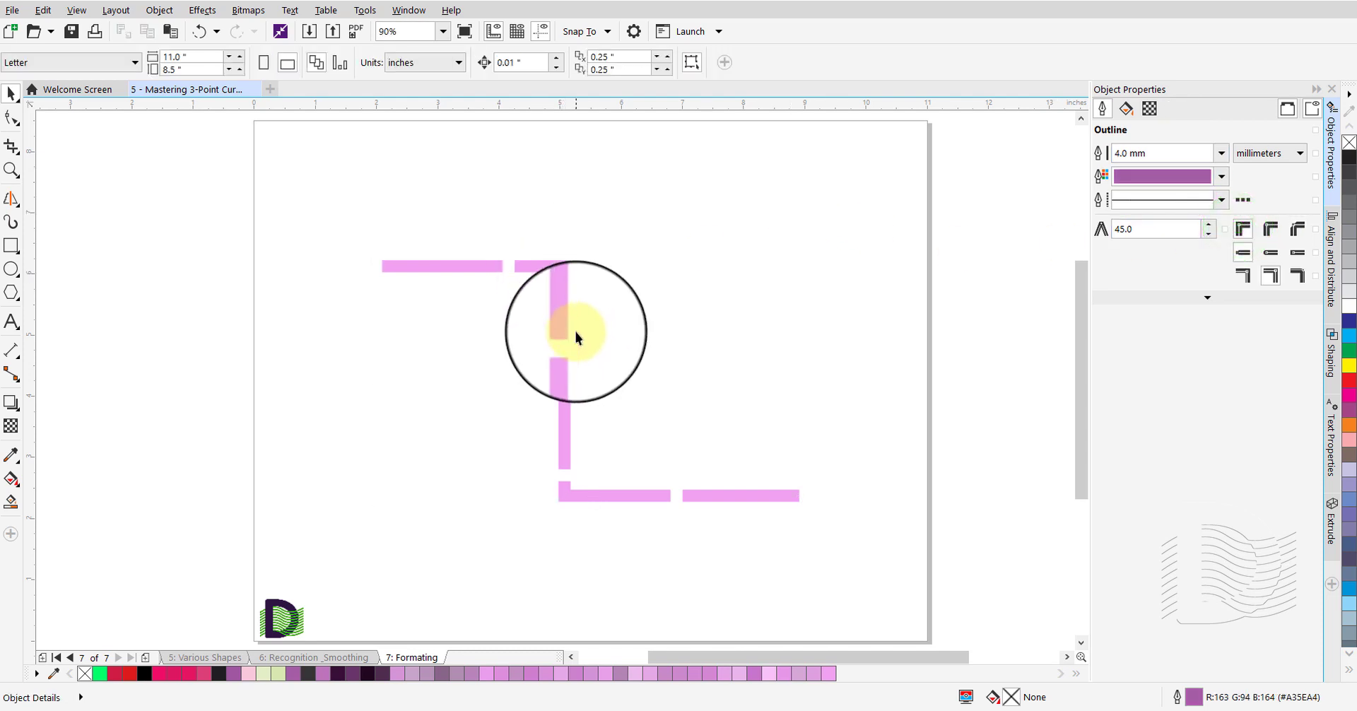
Add a solid triangular arrowhead to the stepped line's start and a double-barbed arrowhead to its end, and deselect it.
{"action": "left_click", "coordinate": [563, 364]}
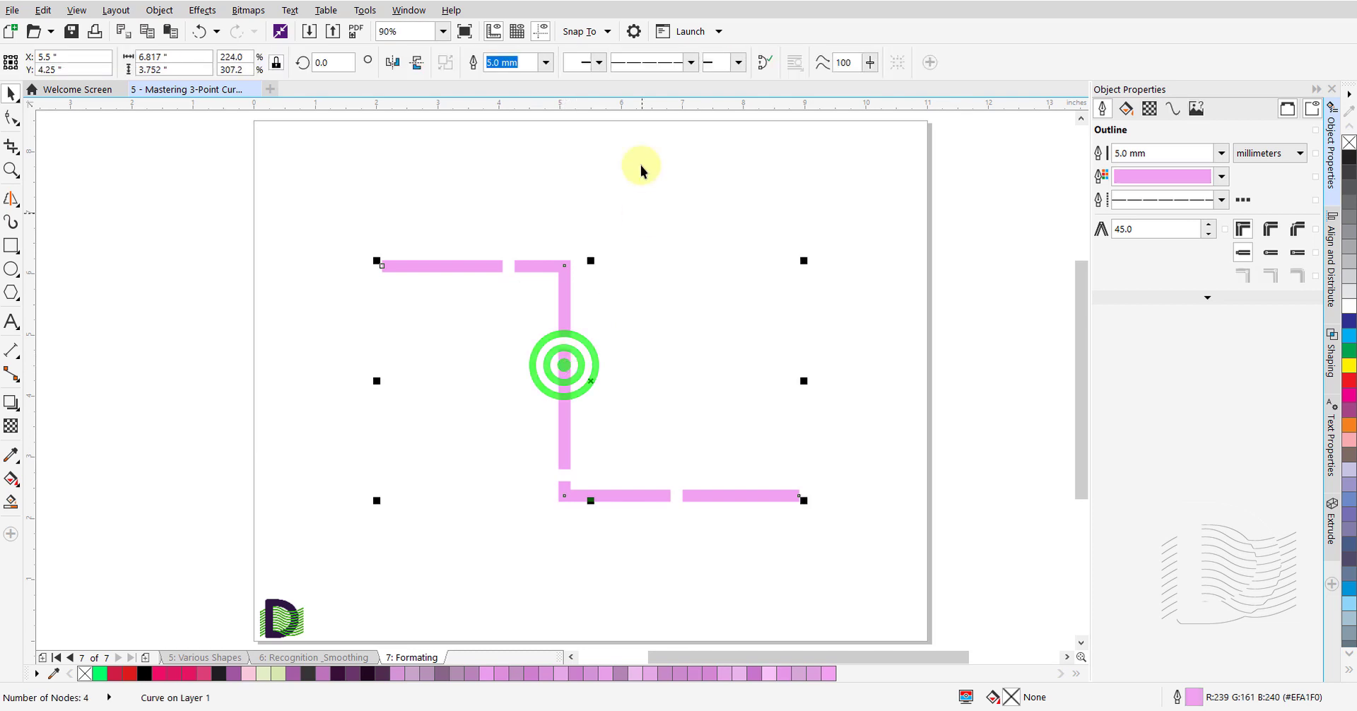
{"action": "left_click", "coordinate": [599, 62]}
{"action": "left_click", "coordinate": [598, 134]}
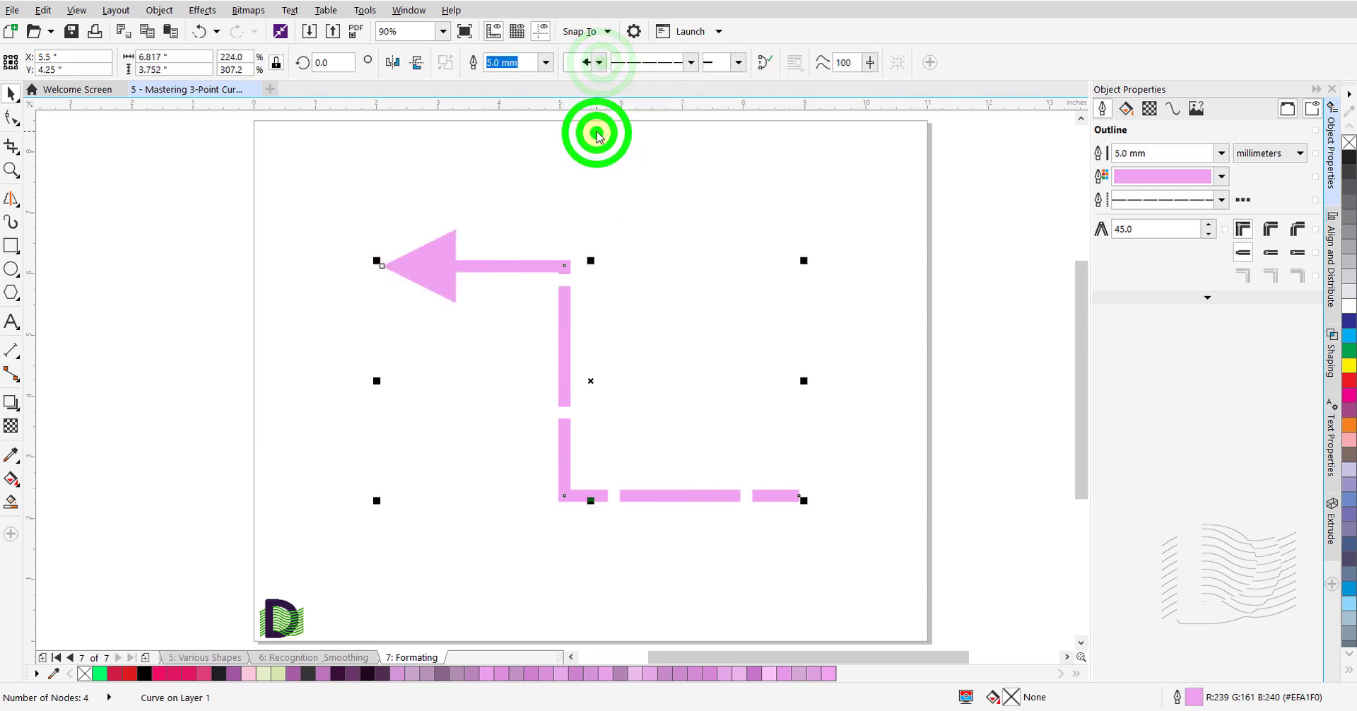
{"action": "left_click", "coordinate": [737, 62]}
{"action": "left_click", "coordinate": [717, 179]}
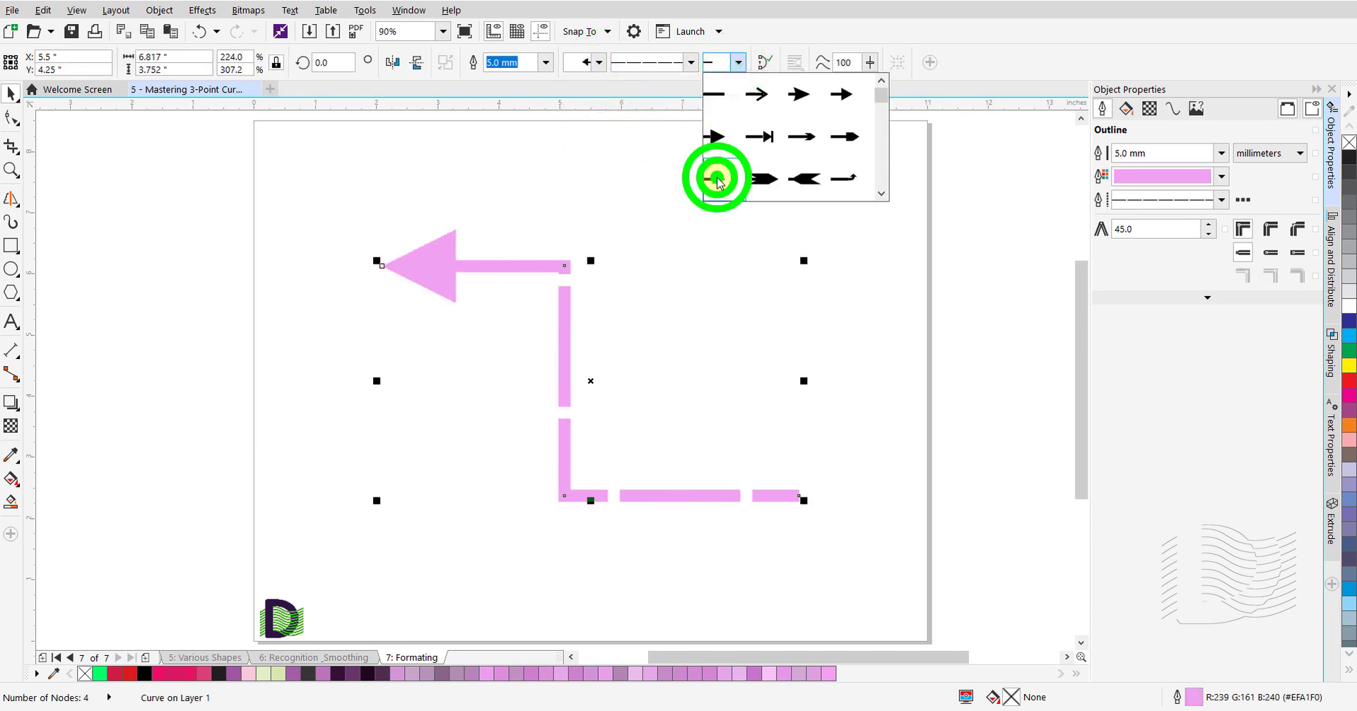
{"action": "left_click", "coordinate": [870, 205]}
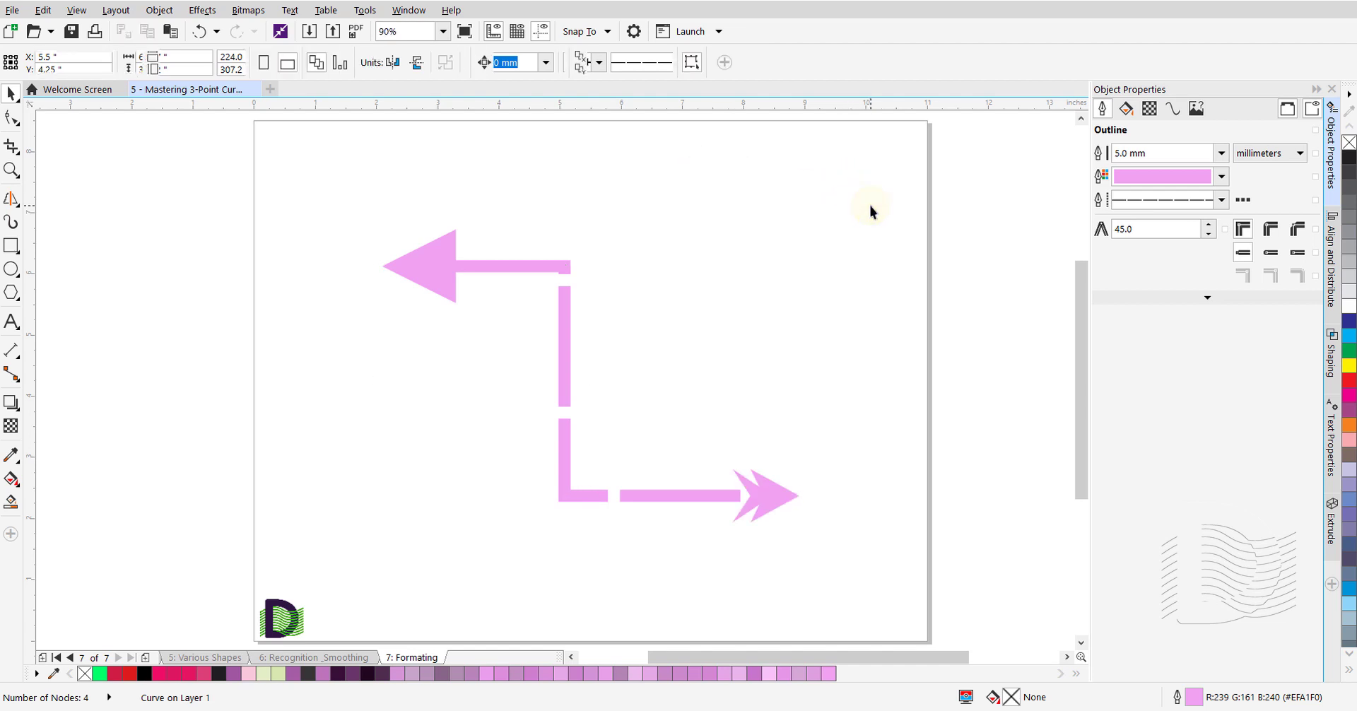